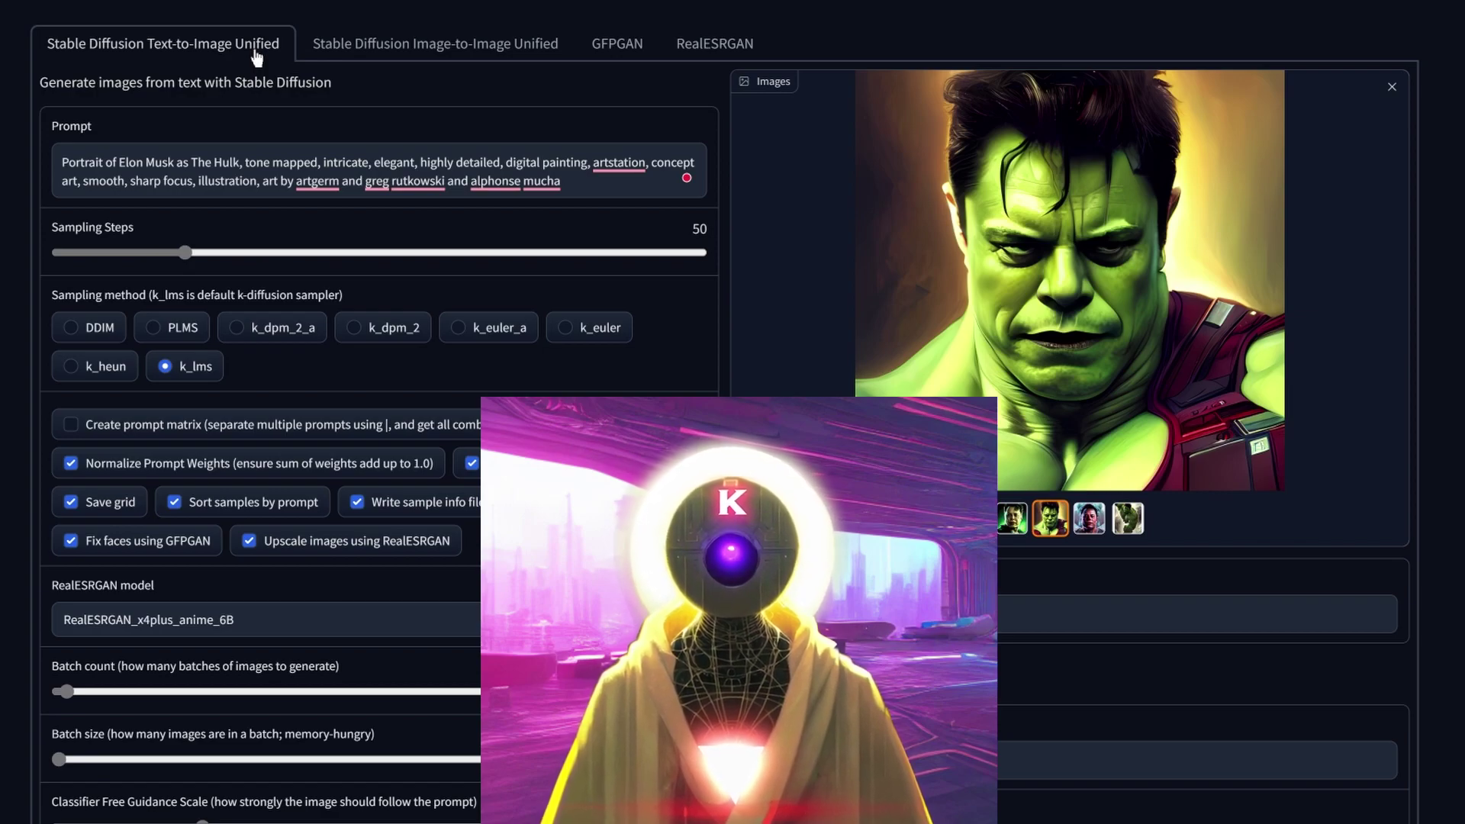
Look through the Text-to-Image, Image-to-Image, GFPGAN and RealESRGAN pages of the Stable Diffusion web interface, including the RealESRGAN model choices
{"action": "mouse_move", "coordinate": [561, 184]}
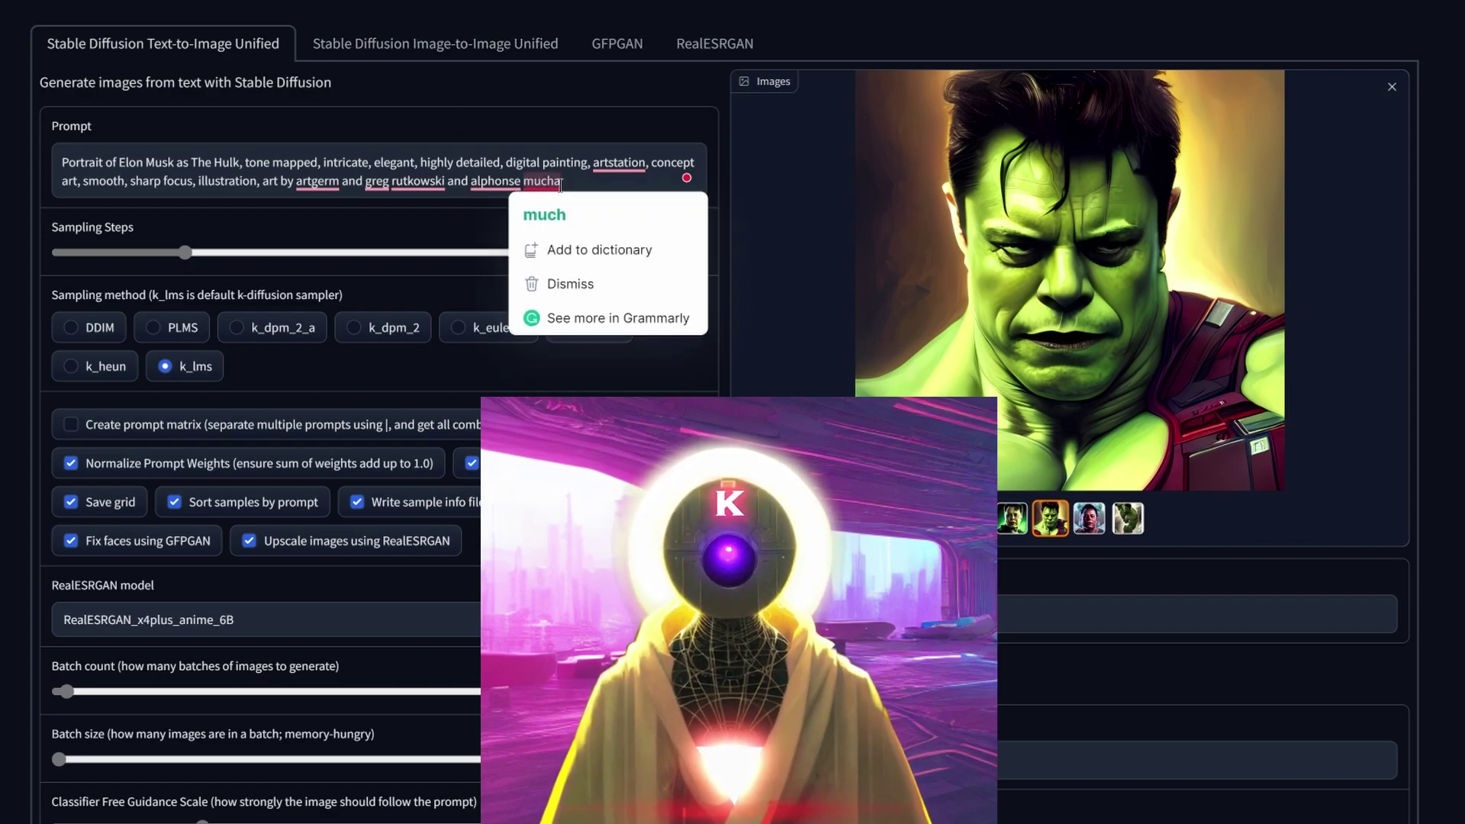
{"action": "left_click", "coordinate": [481, 51]}
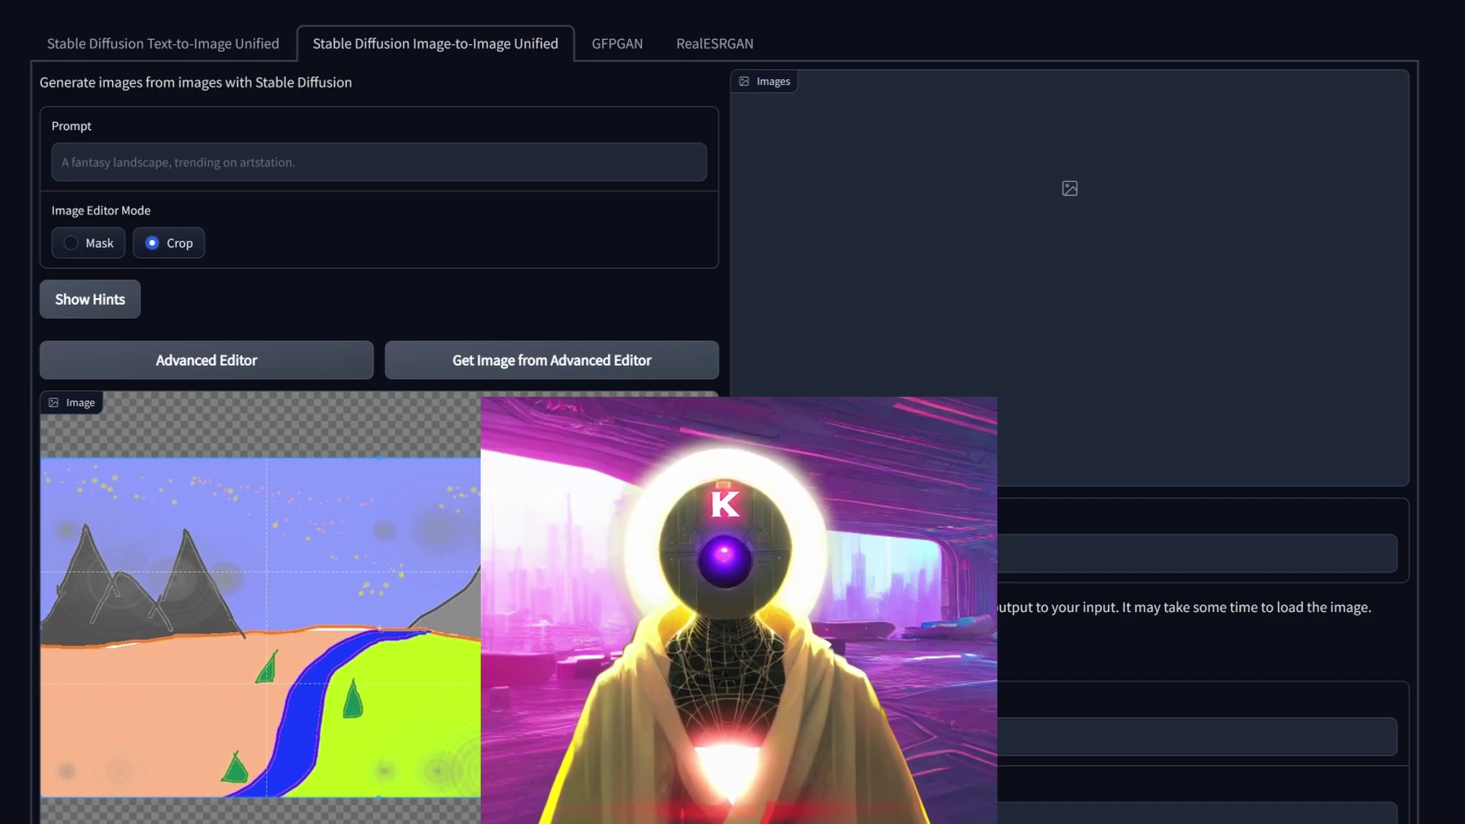
{"action": "left_click", "coordinate": [617, 44]}
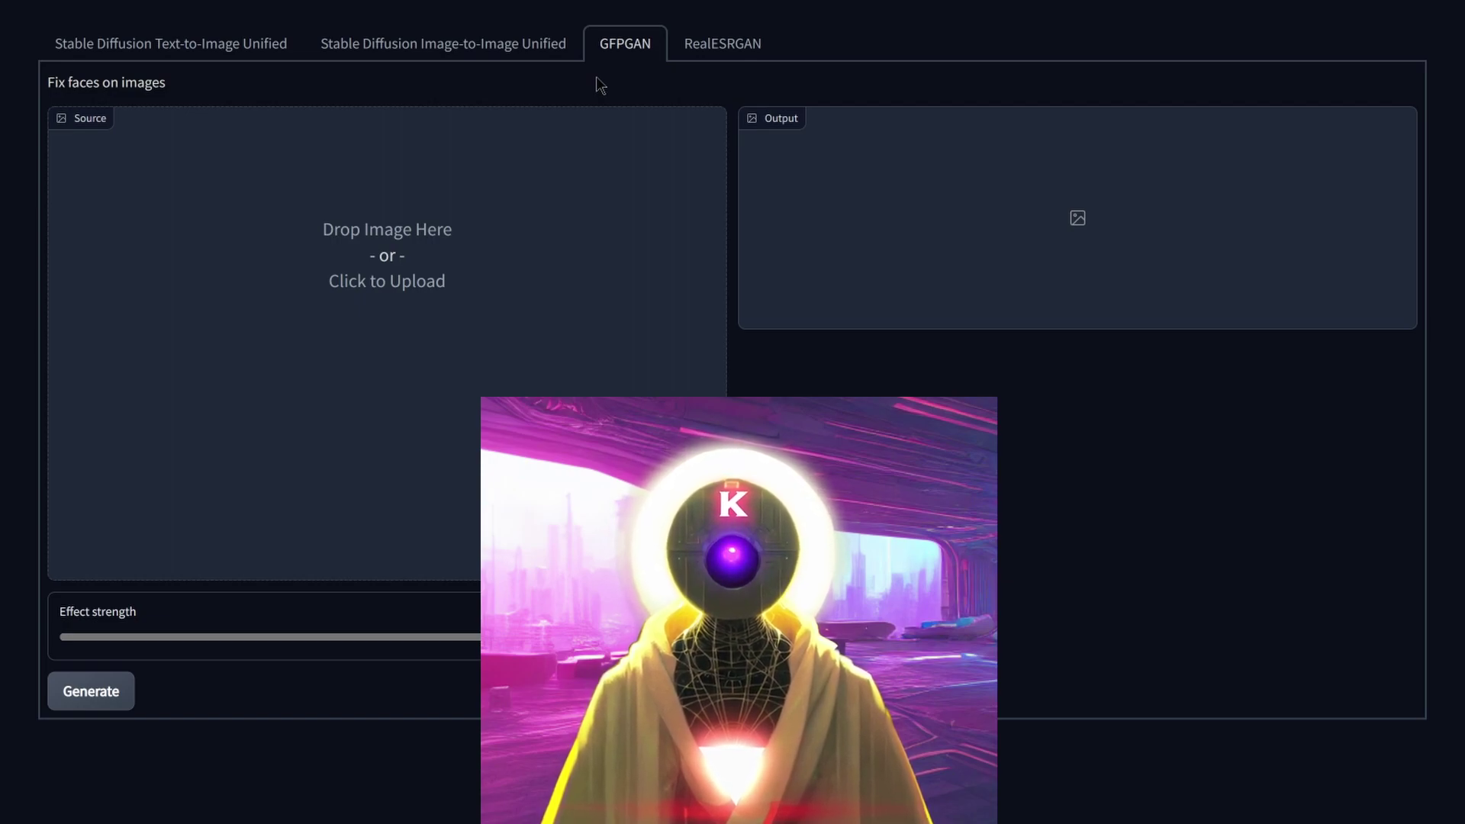
{"action": "left_click", "coordinate": [732, 42]}
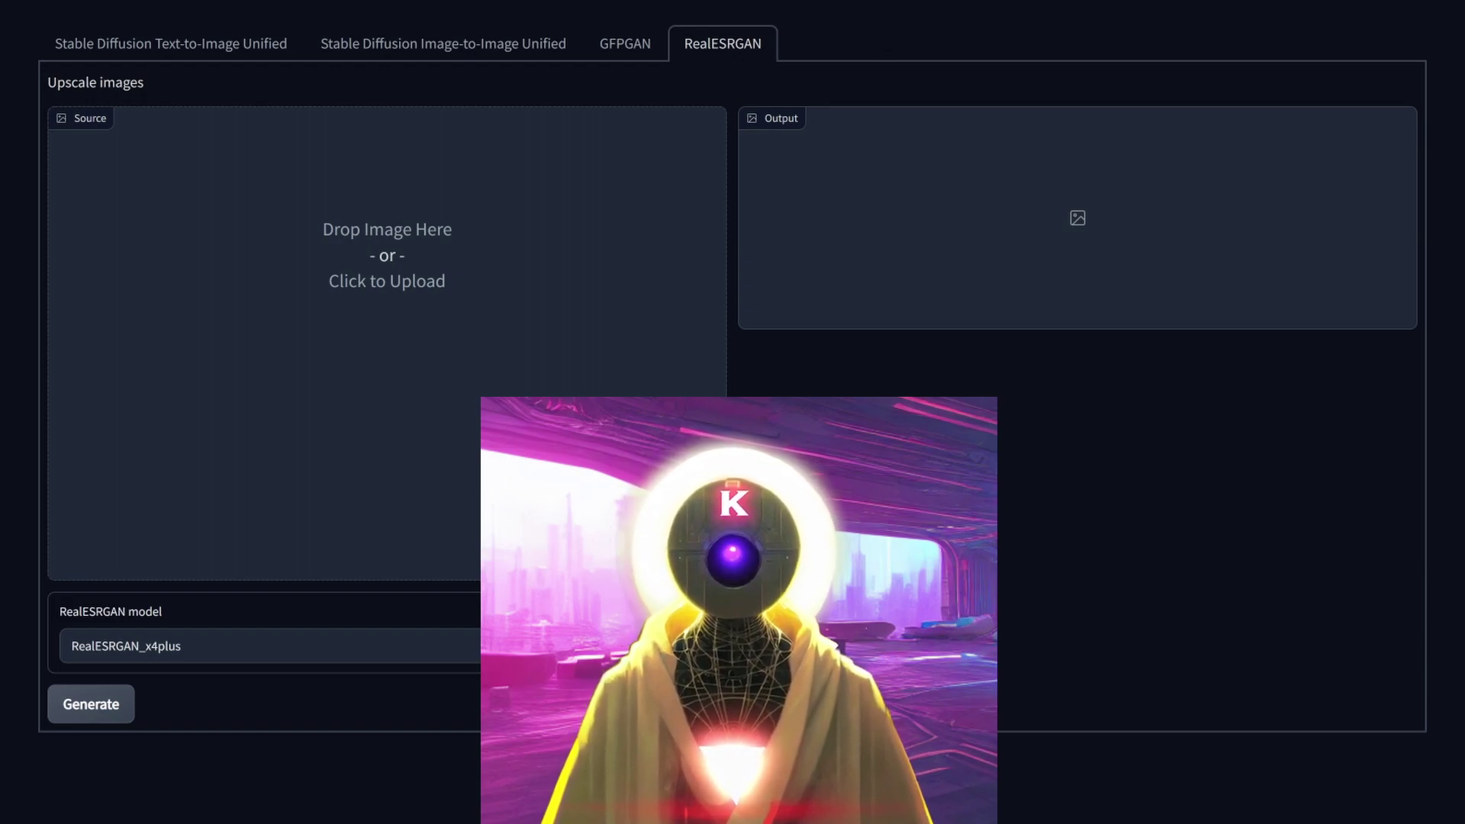
{"action": "left_click", "coordinate": [267, 645]}
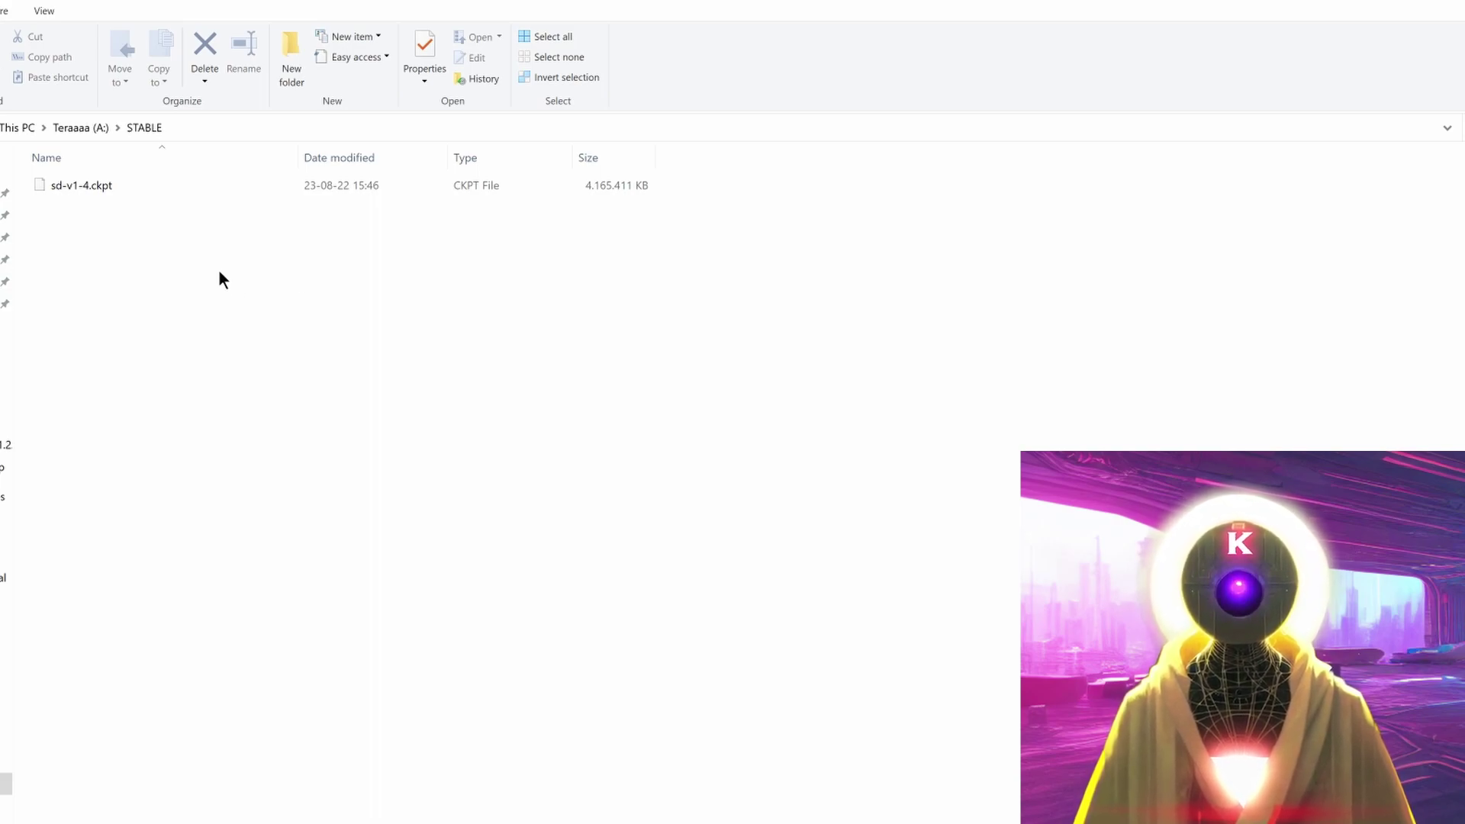
In File Explorer, rename sd-v1-4.ckpt in the STABLE folder to model.ckpt
{"action": "right_click", "coordinate": [70, 182]}
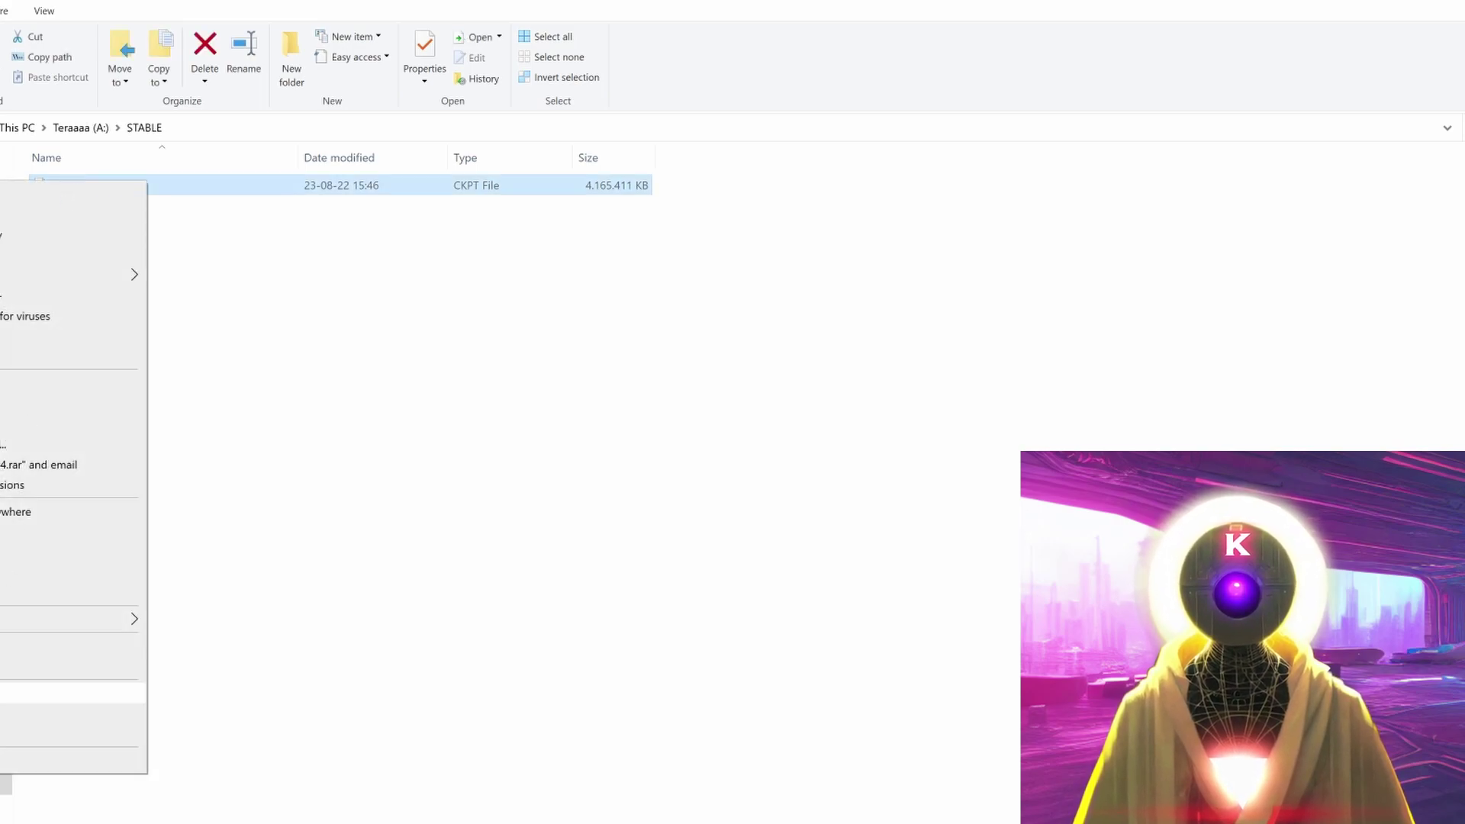
{"action": "left_click", "coordinate": [31, 733]}
{"action": "type", "text": "model"}
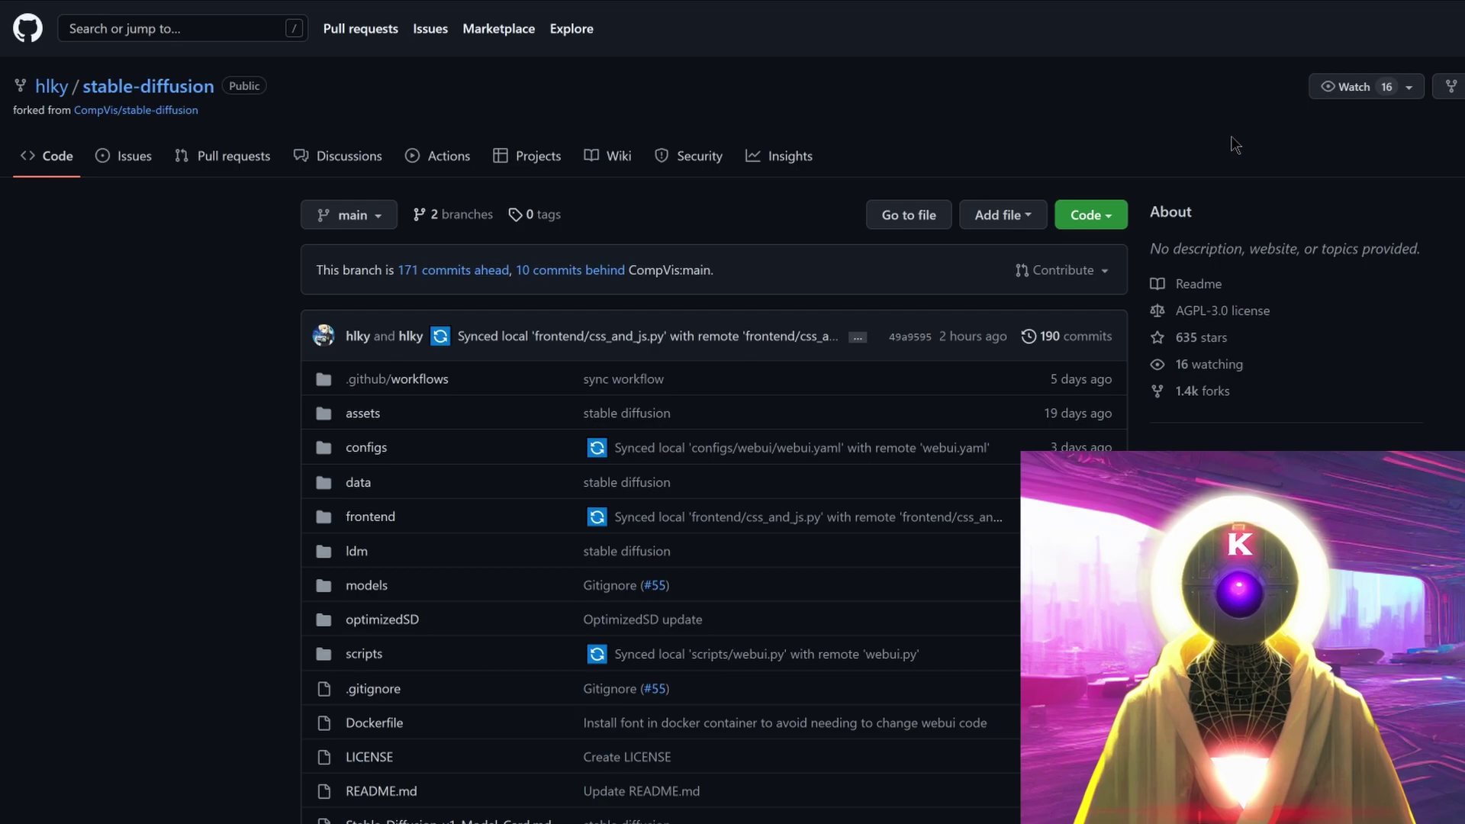
On GitHub, download the stable-diffusion and stable-diffusion-webui repositories as ZIP archives
{"action": "left_click", "coordinate": [1113, 221]}
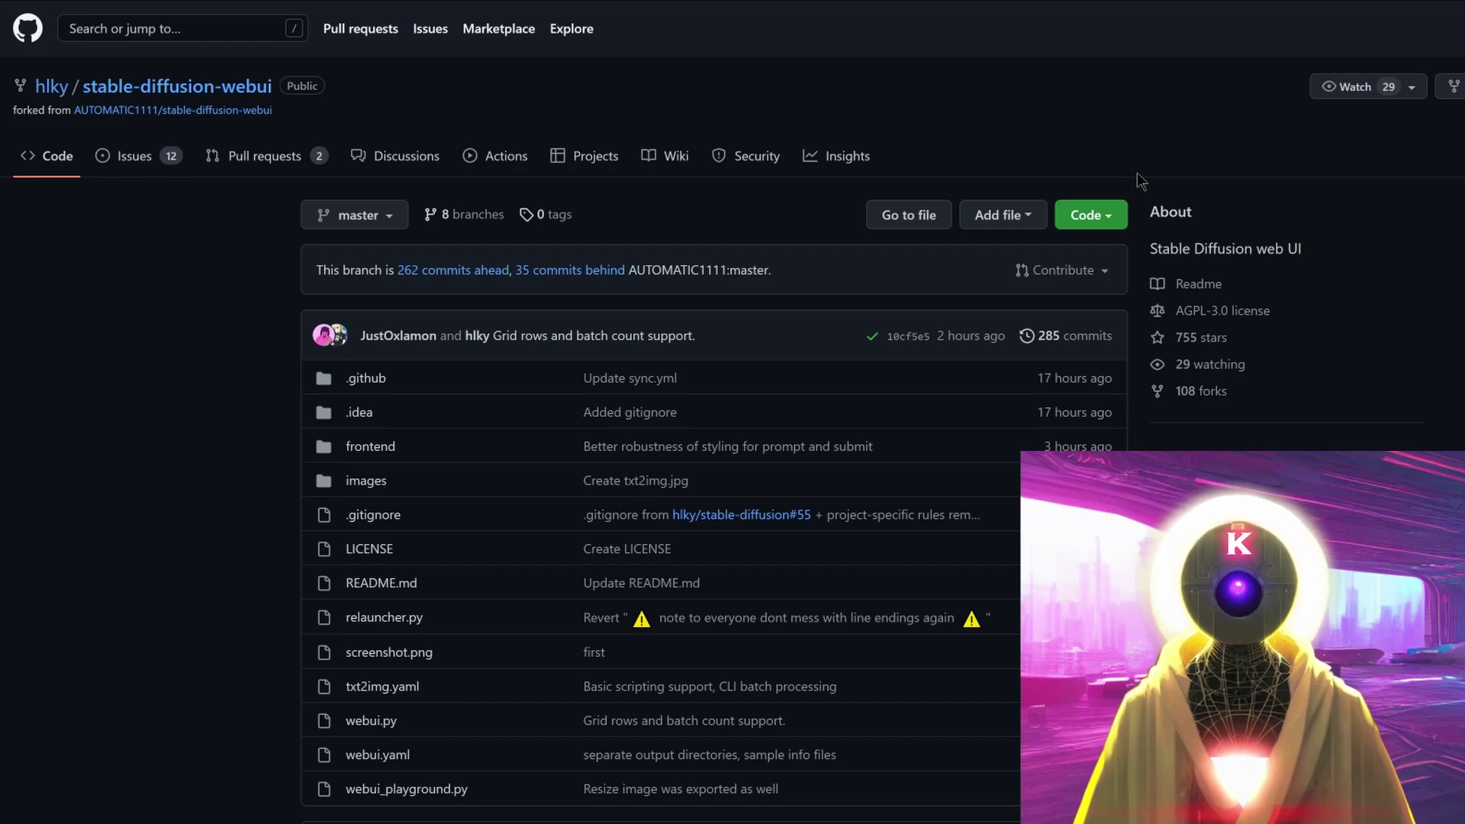
{"action": "left_click", "coordinate": [1107, 217]}
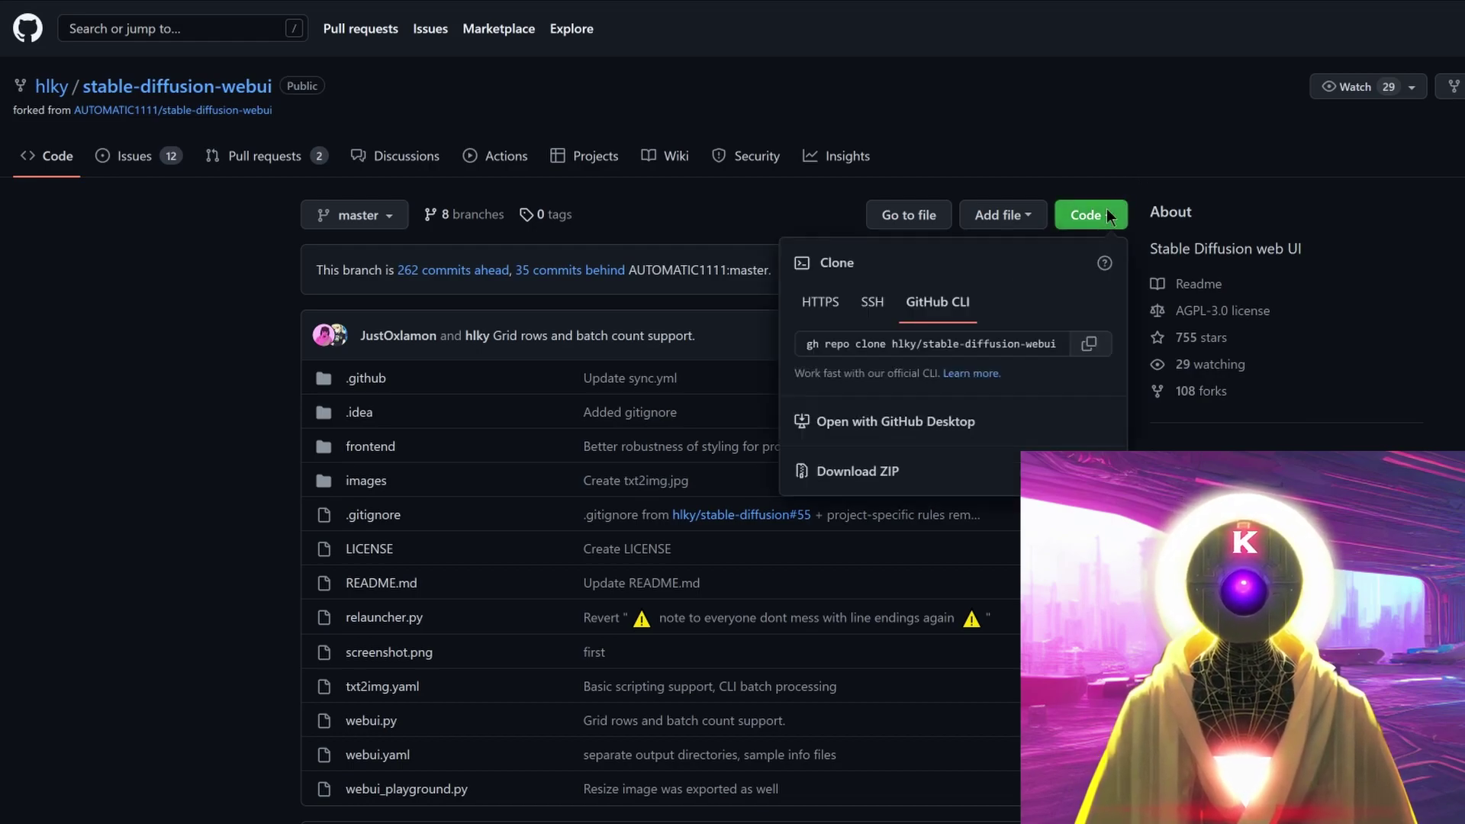
{"action": "left_click", "coordinate": [915, 473]}
Download GFPGANv1.3.pth, RealESRGAN_x4plus.pth and RealESRGAN_x4plus_anime_6B.pth from the links in the web UI repository's README
{"action": "scroll", "coordinate": [1282, 182], "scroll_direction": "down", "scroll_amount": 20}
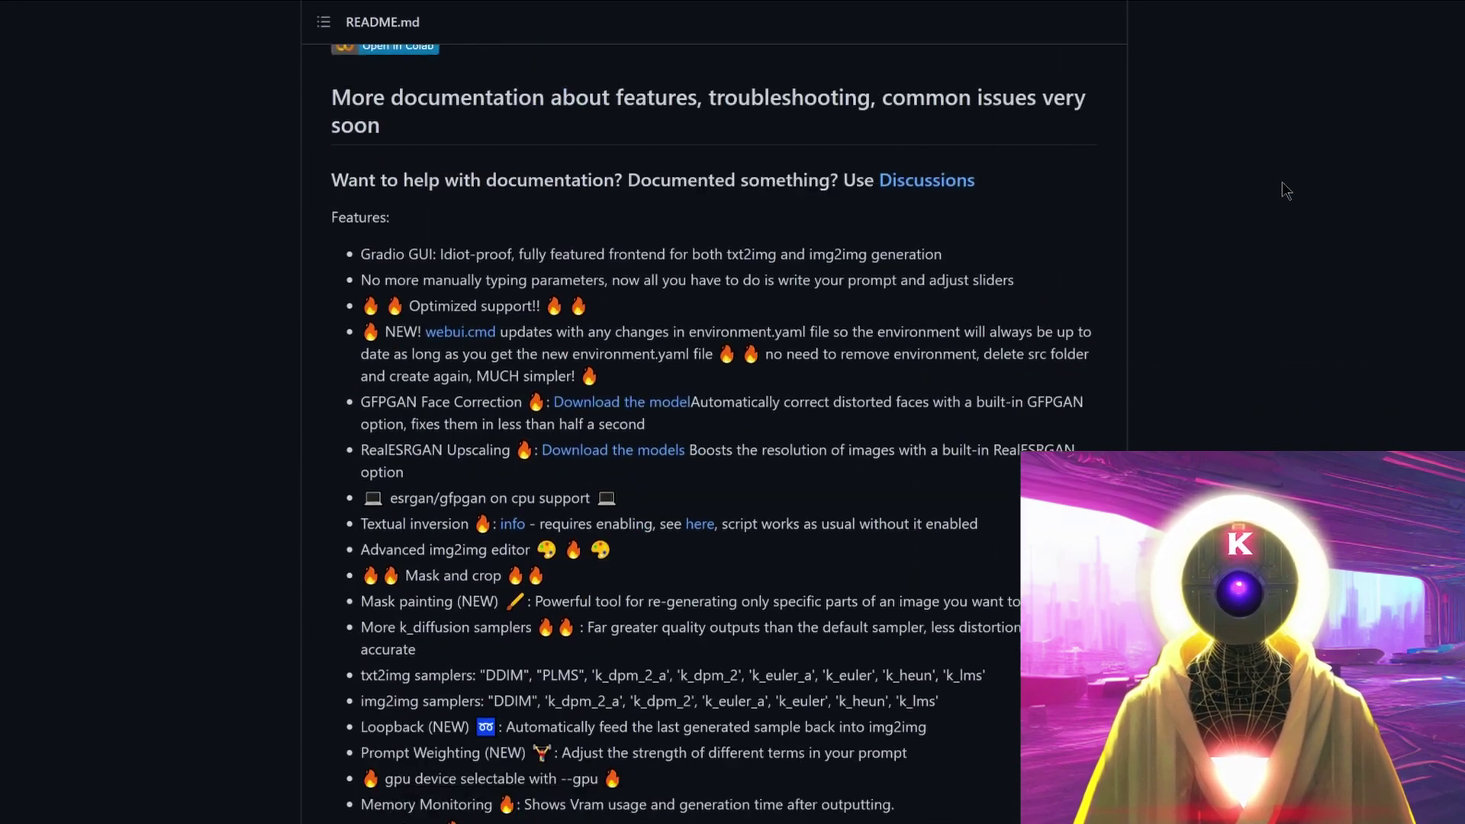
{"action": "scroll", "coordinate": [1286, 193], "scroll_direction": "down", "scroll_amount": 10}
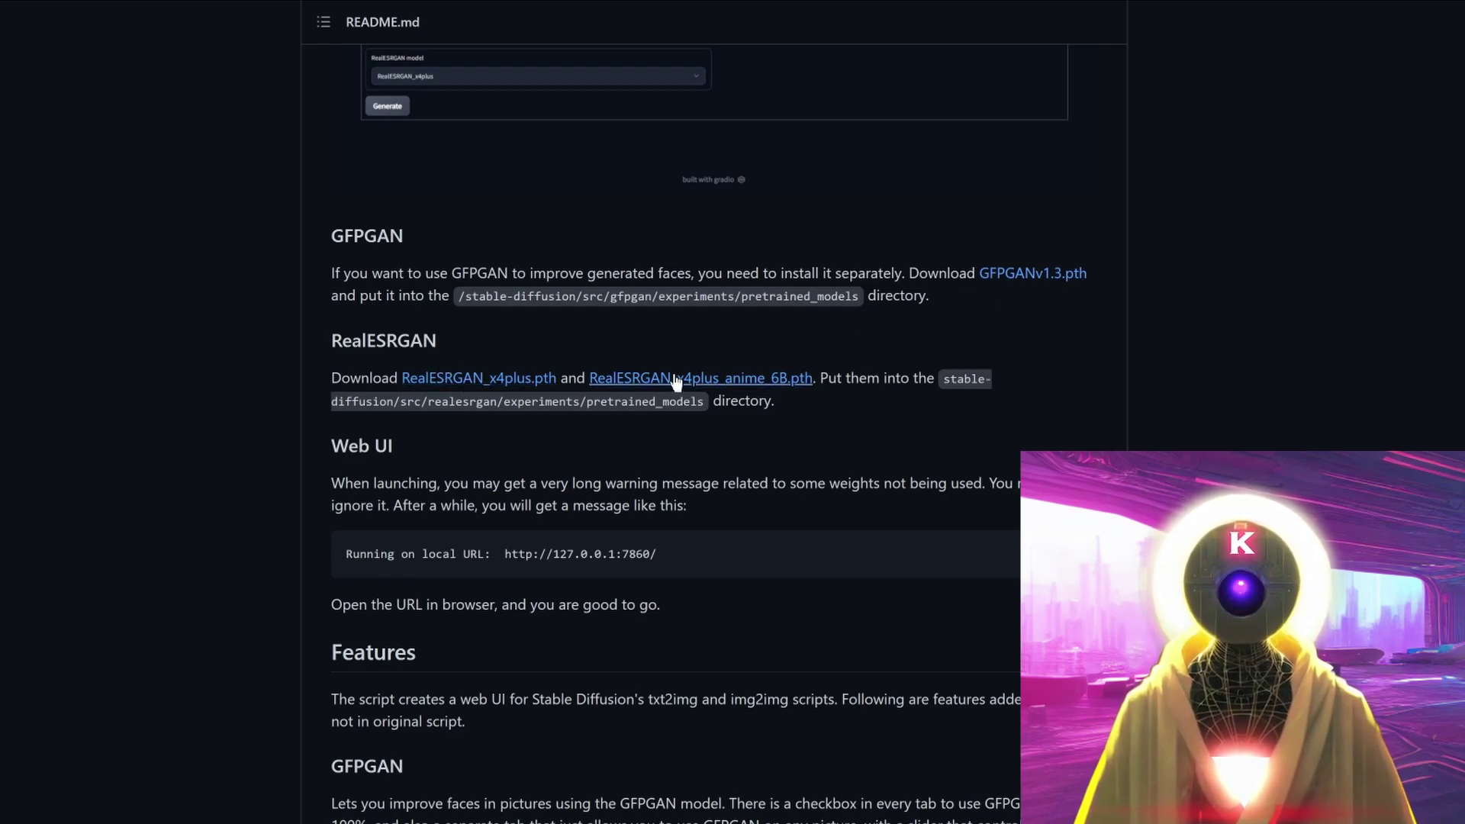
{"action": "left_click", "coordinate": [1041, 283]}
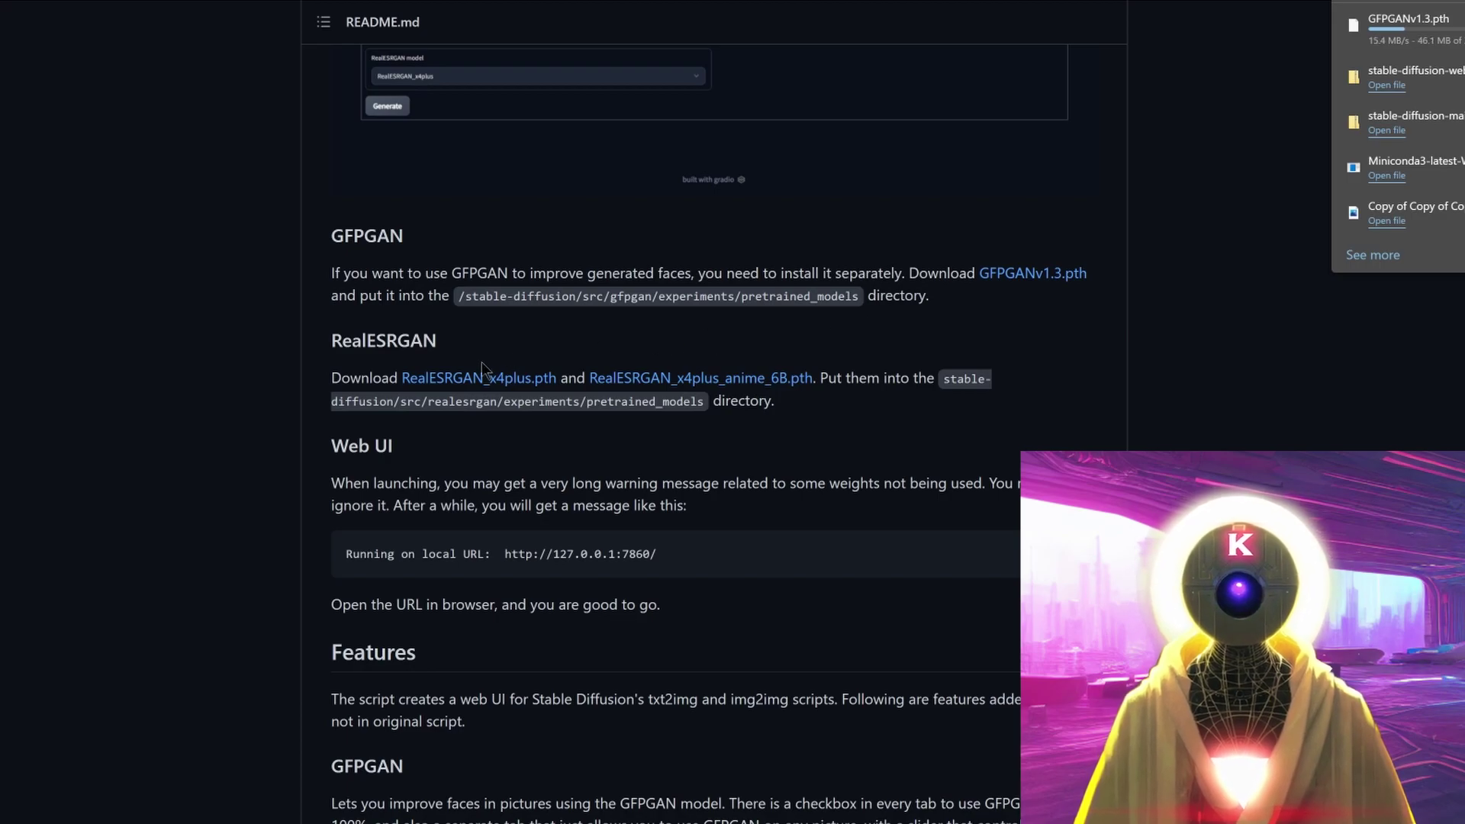
{"action": "left_click", "coordinate": [466, 393]}
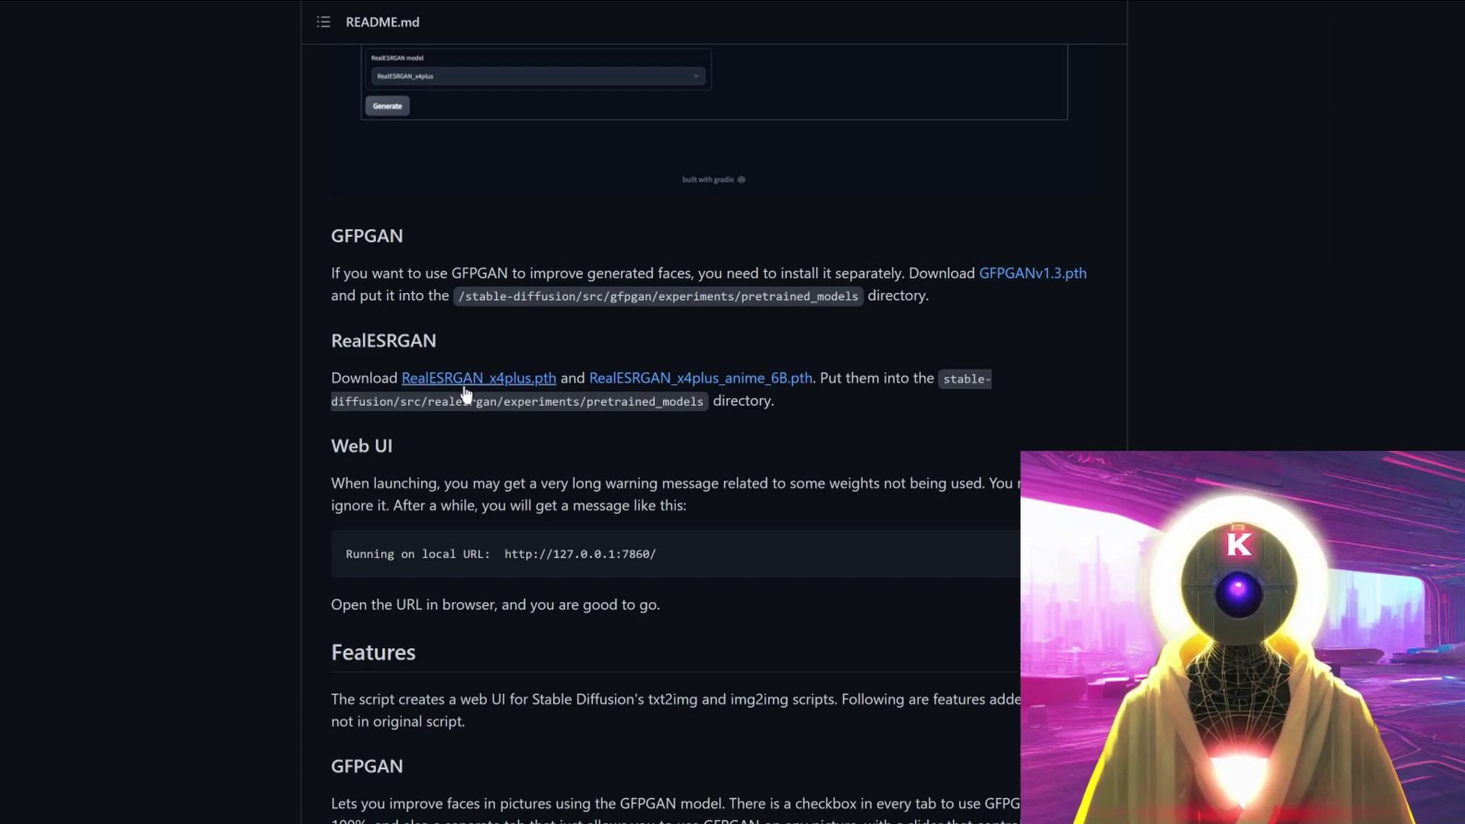
{"action": "left_click", "coordinate": [685, 381]}
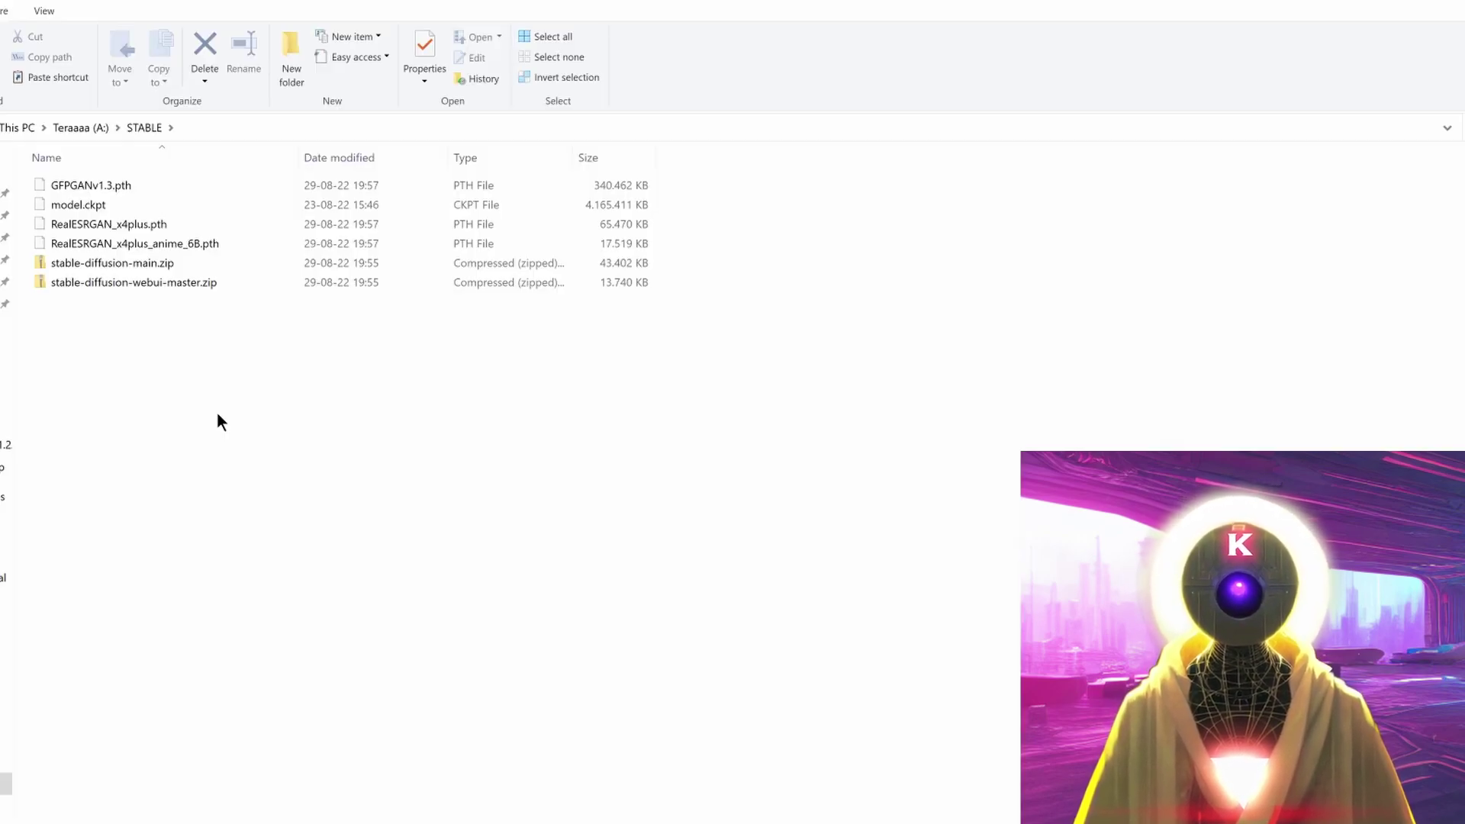
Switch to File Explorer and review the model files and repository archives gathered in the STABLE folder
{"action": "left_click_drag", "start_coordinate": [217, 411], "coordinate": [95, 183]}
{"action": "left_click", "coordinate": [138, 374]}
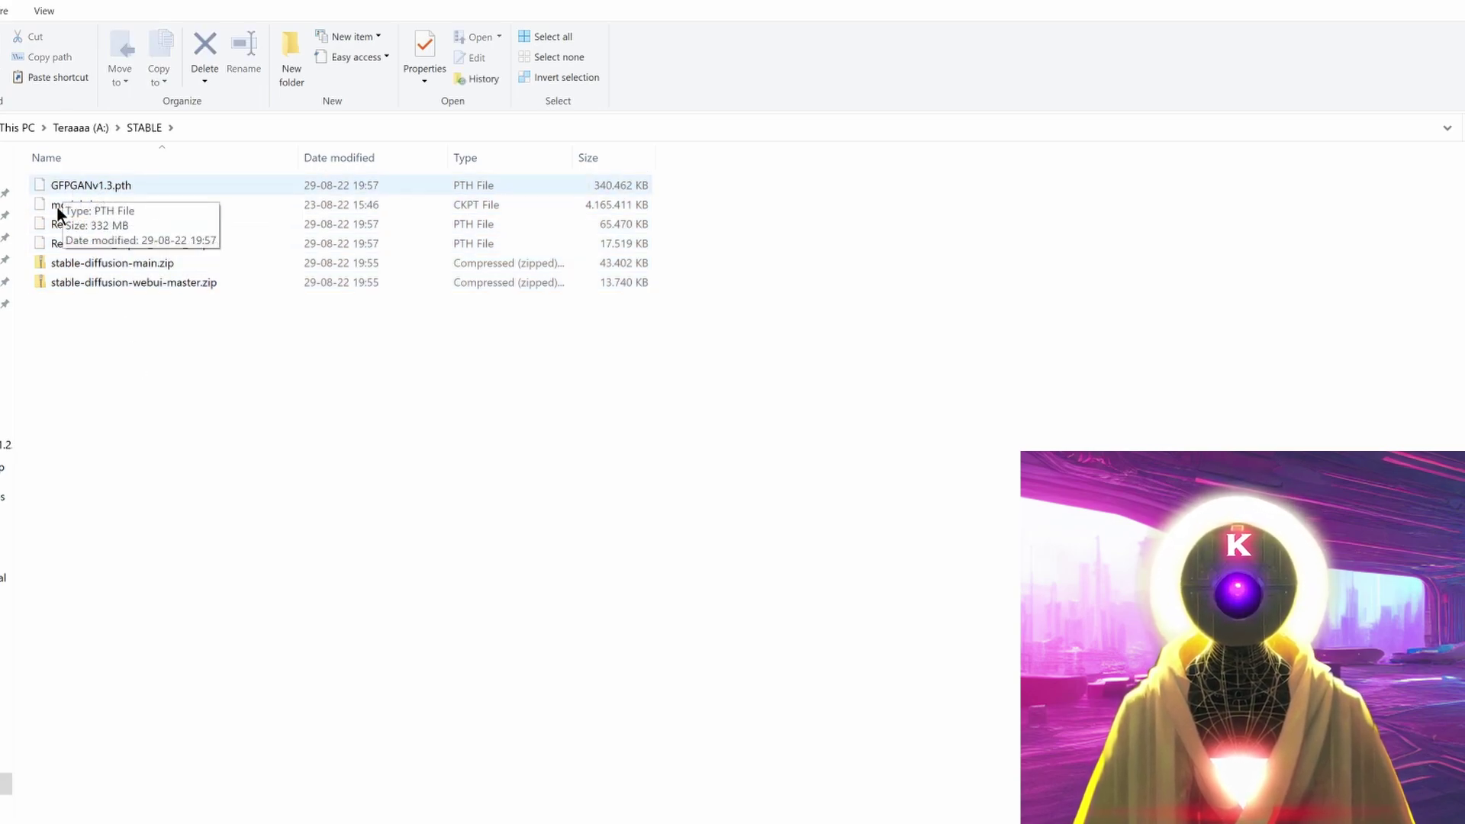
{"action": "mouse_move", "coordinate": [77, 204]}
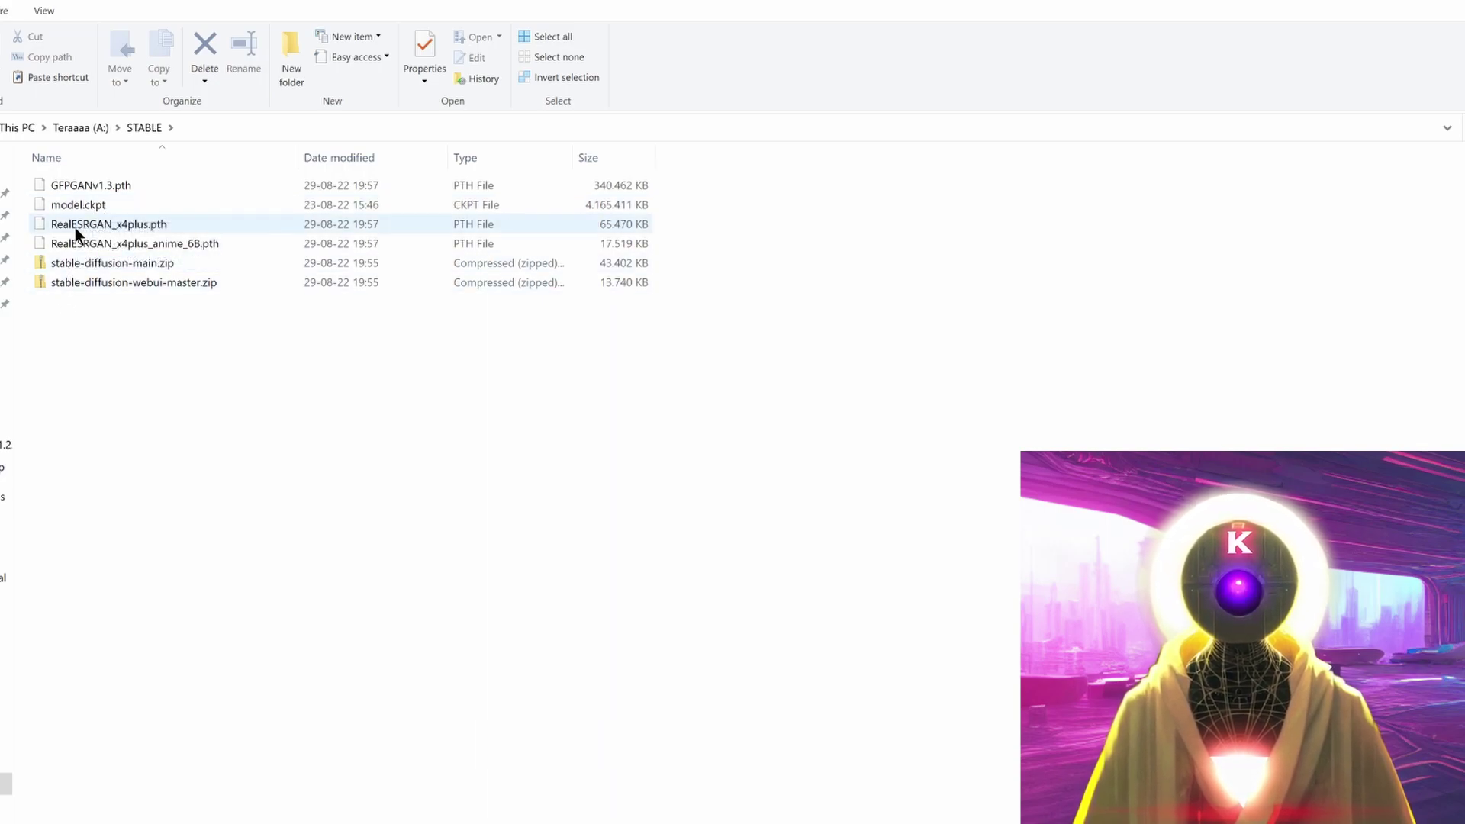
{"action": "mouse_move", "coordinate": [77, 233]}
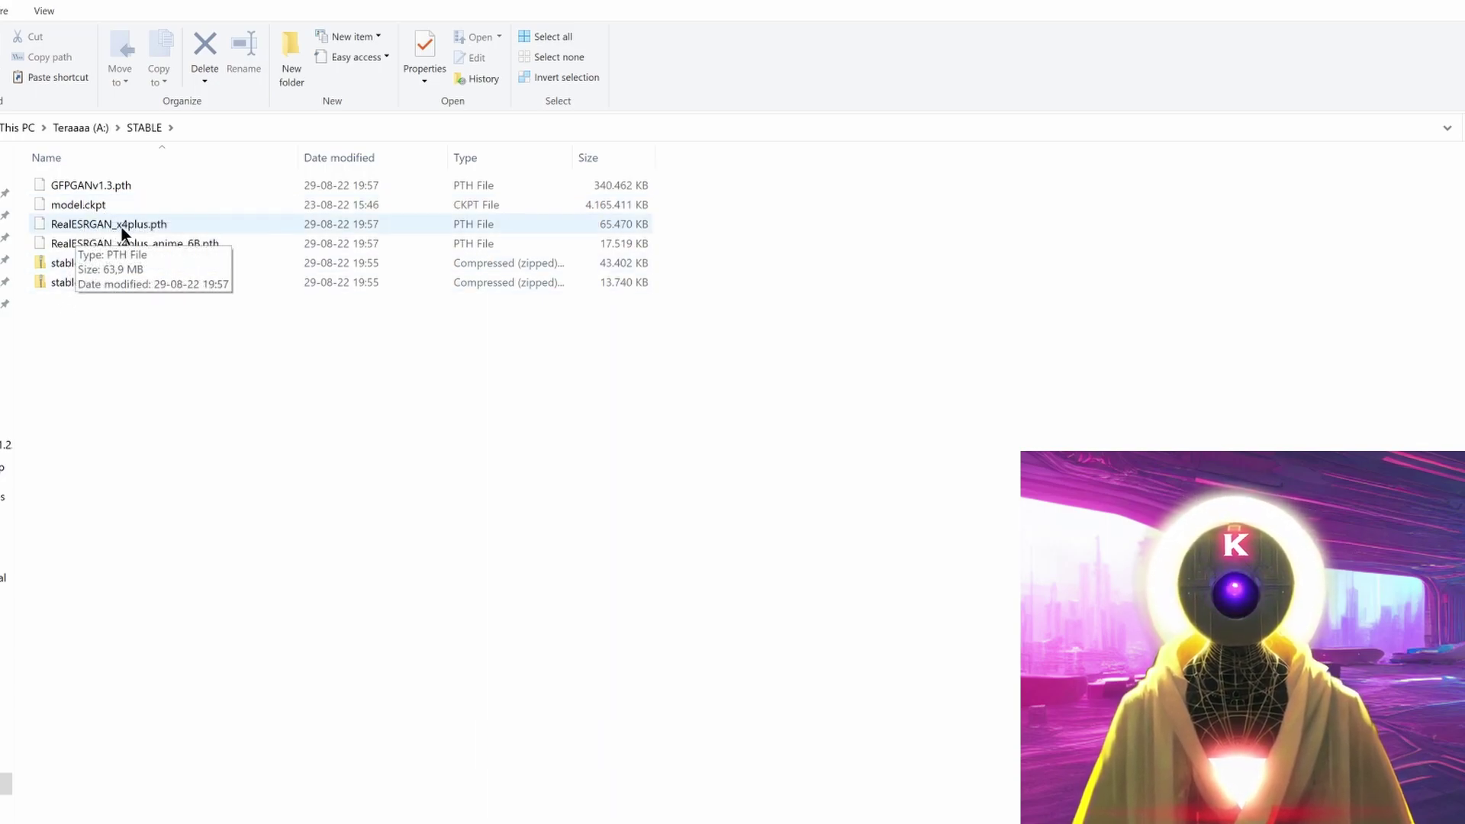
{"action": "mouse_move", "coordinate": [127, 244]}
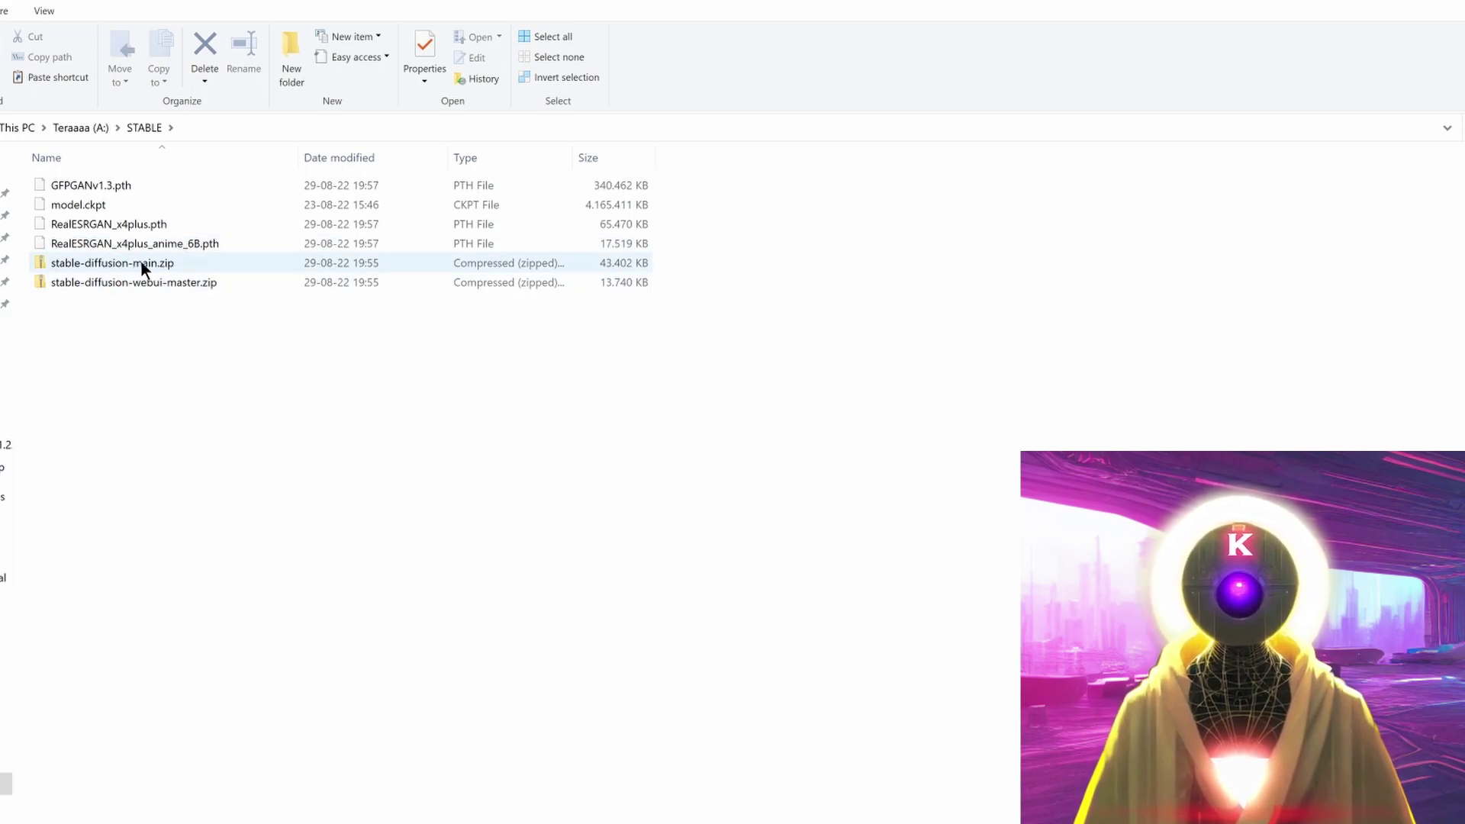
{"action": "mouse_move", "coordinate": [125, 284]}
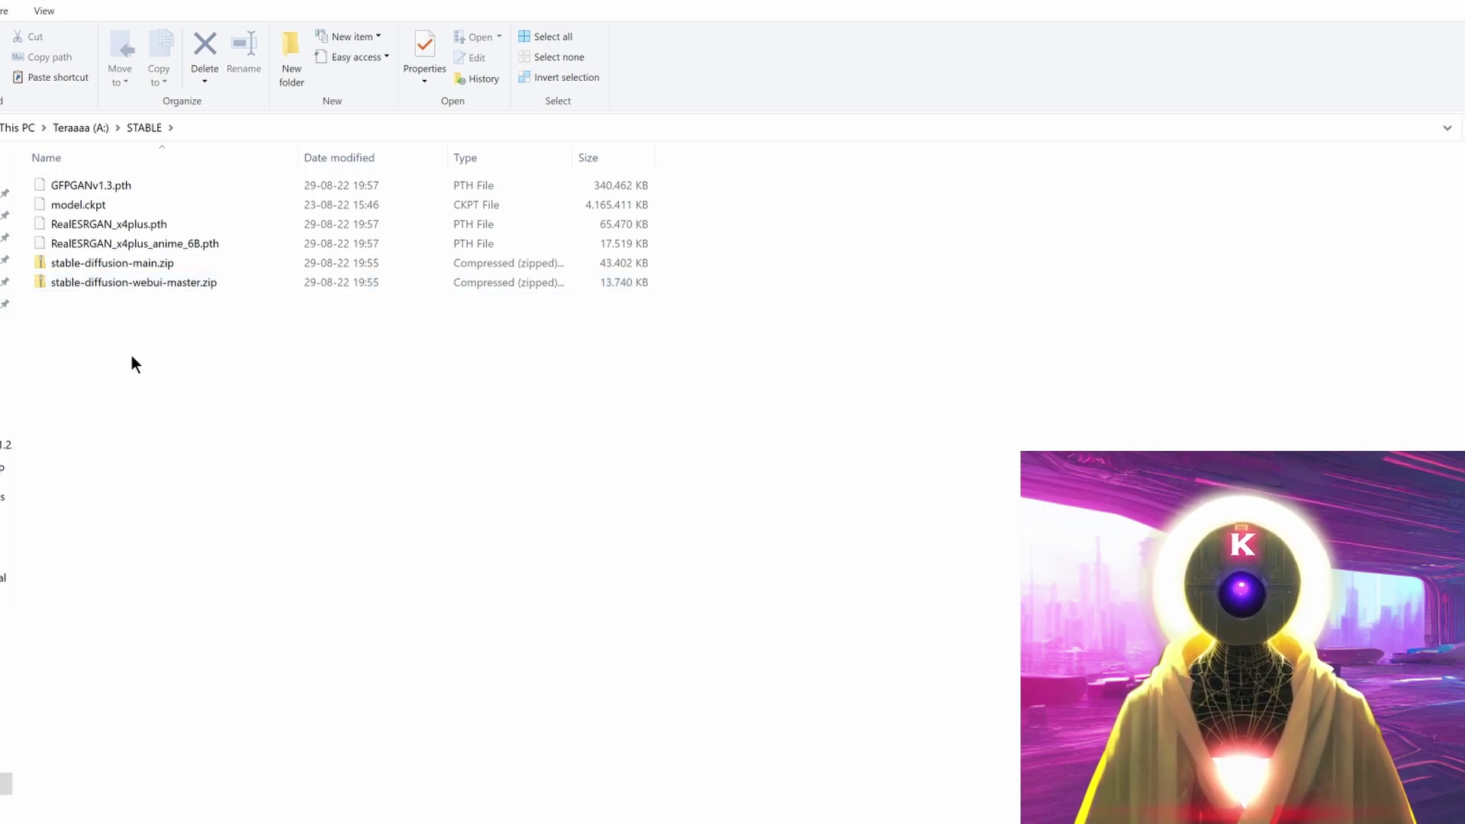
Extract stable-diffusion-main.zip and stable-diffusion-webui-master.zip into their own folders inside STABLE
{"action": "right_click", "coordinate": [113, 267]}
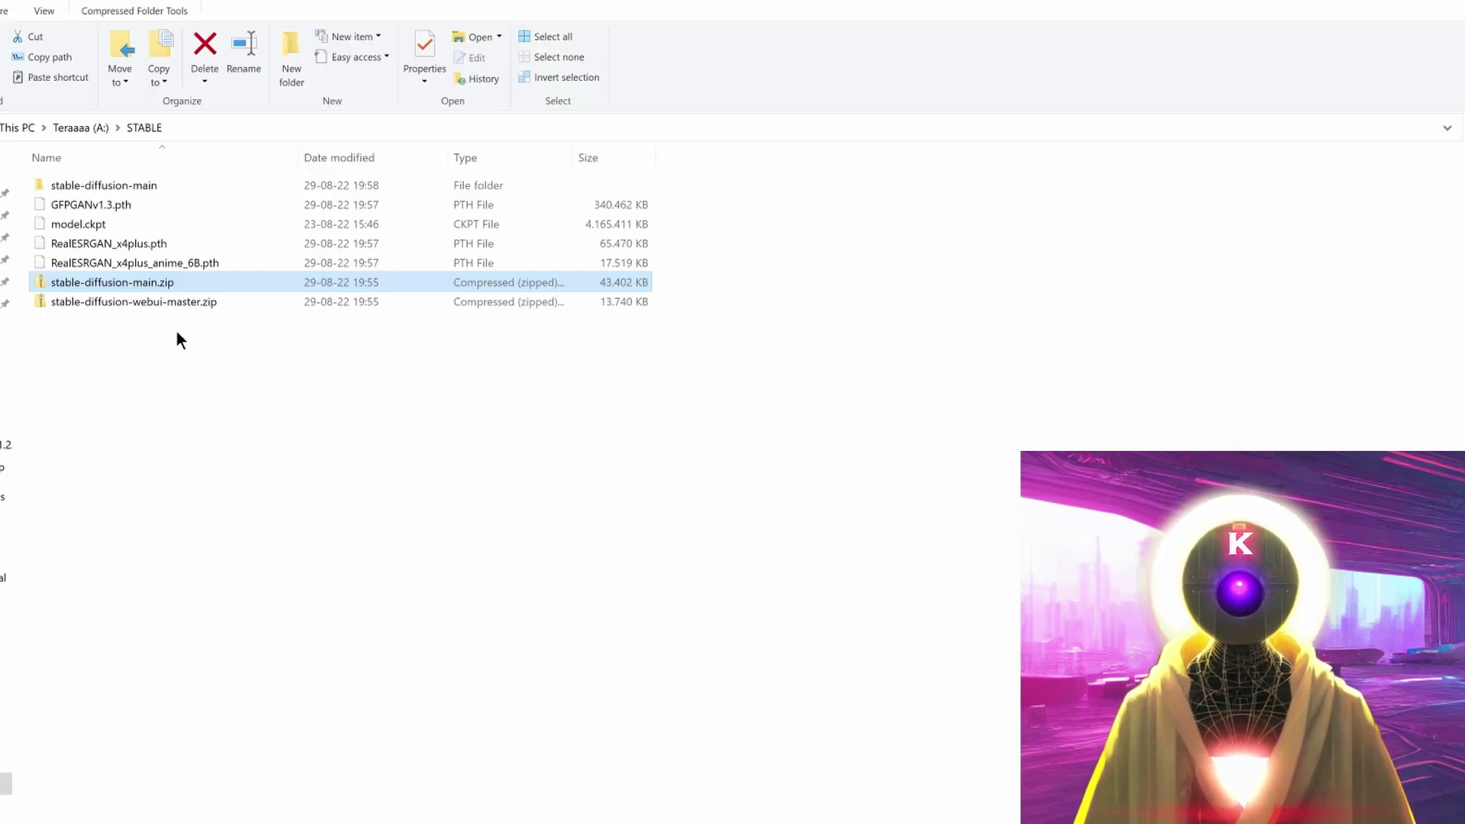
{"action": "left_click", "coordinate": [174, 301]}
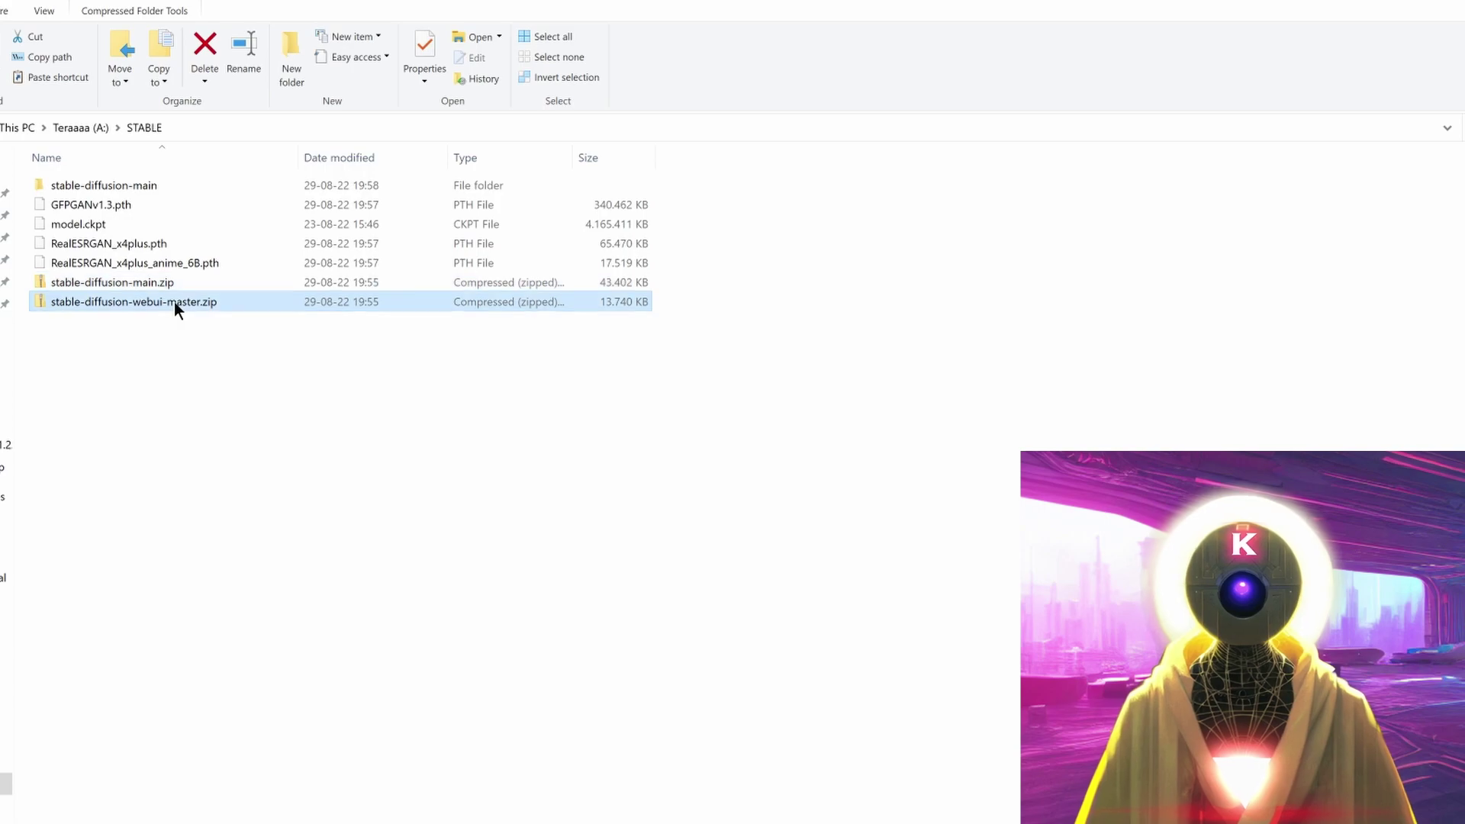
{"action": "right_click", "coordinate": [174, 302]}
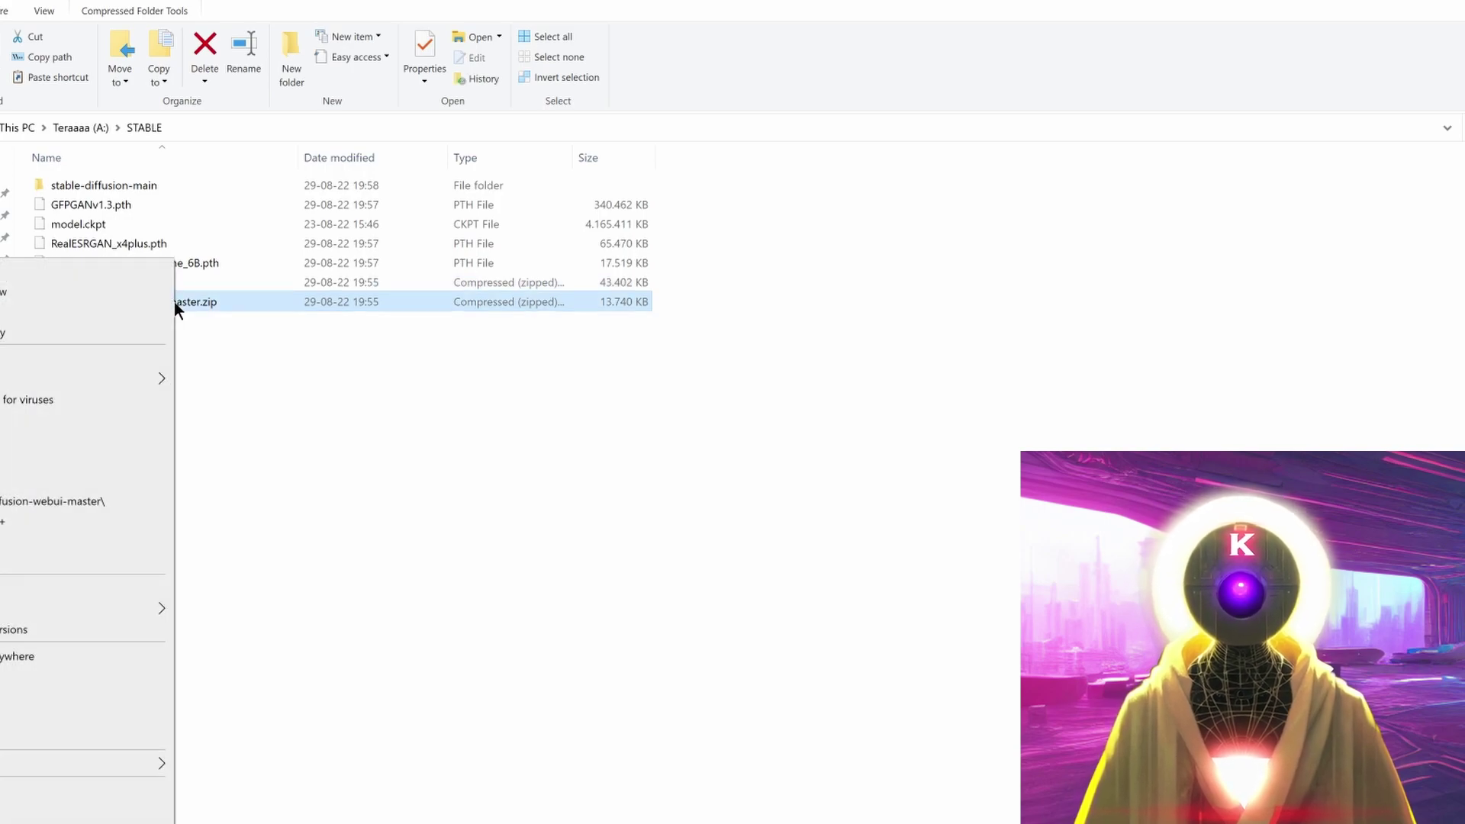
{"action": "left_click", "coordinate": [67, 499]}
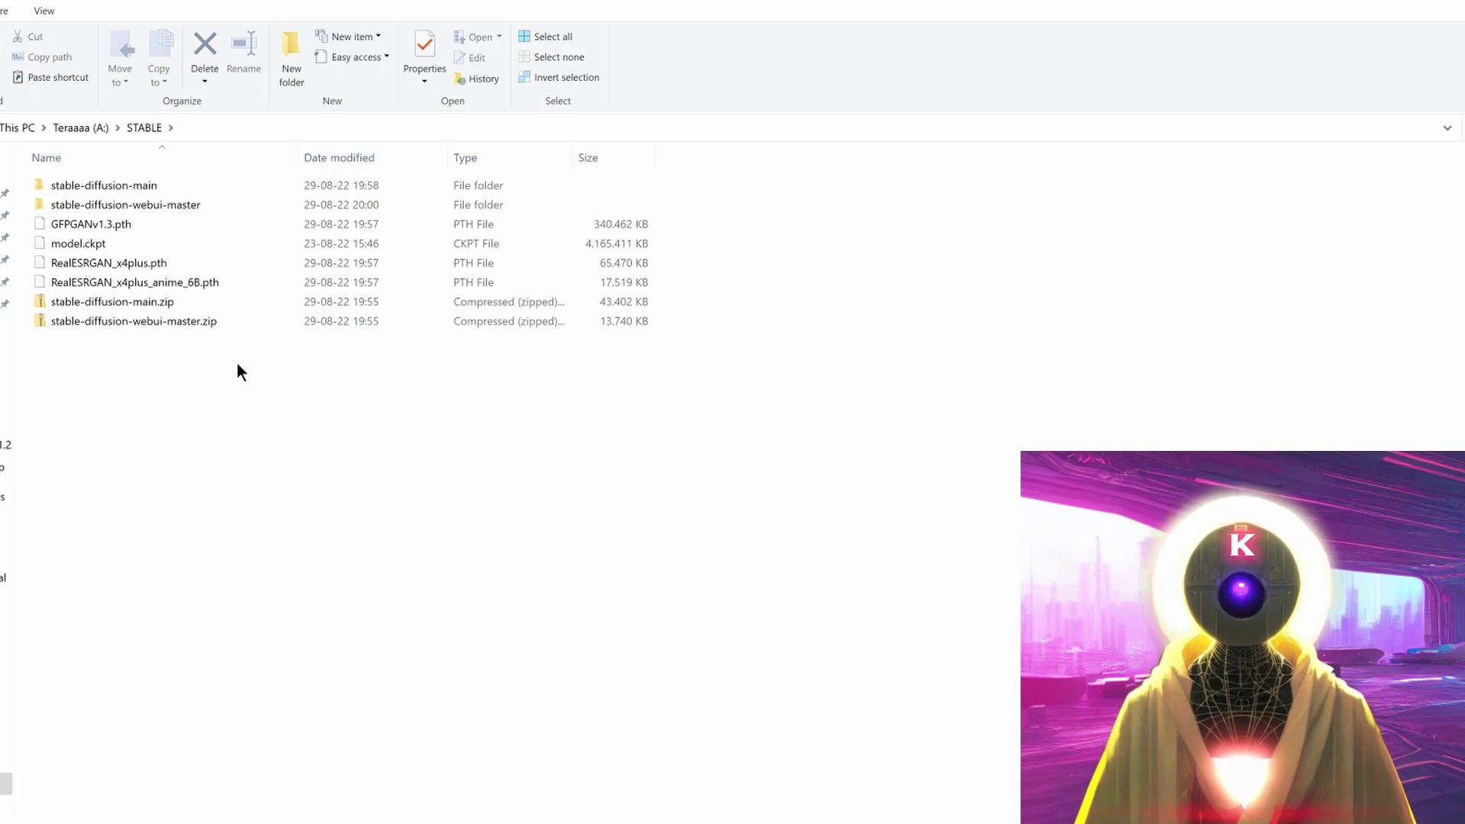
Move relauncher.py, webui.py and webui_playground.py from the inner stable-diffusion-webui-master folder into stable-diffusion-main's scripts folder, replacing the files with the same names
{"action": "double_click", "coordinate": [141, 203]}
{"action": "double_click", "coordinate": [130, 187]}
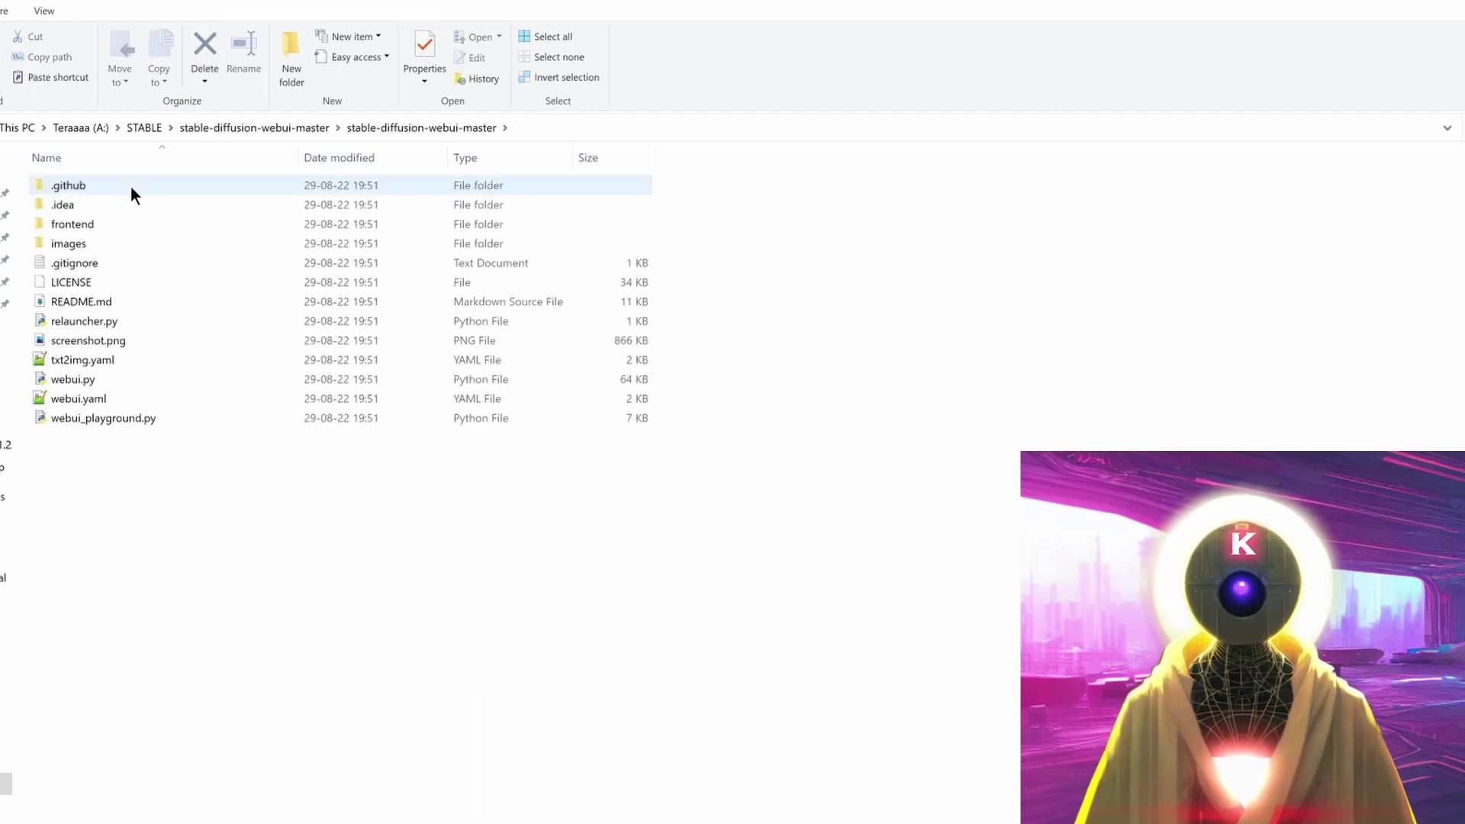
{"action": "left_click", "coordinate": [99, 321], "text": "ctrl"}
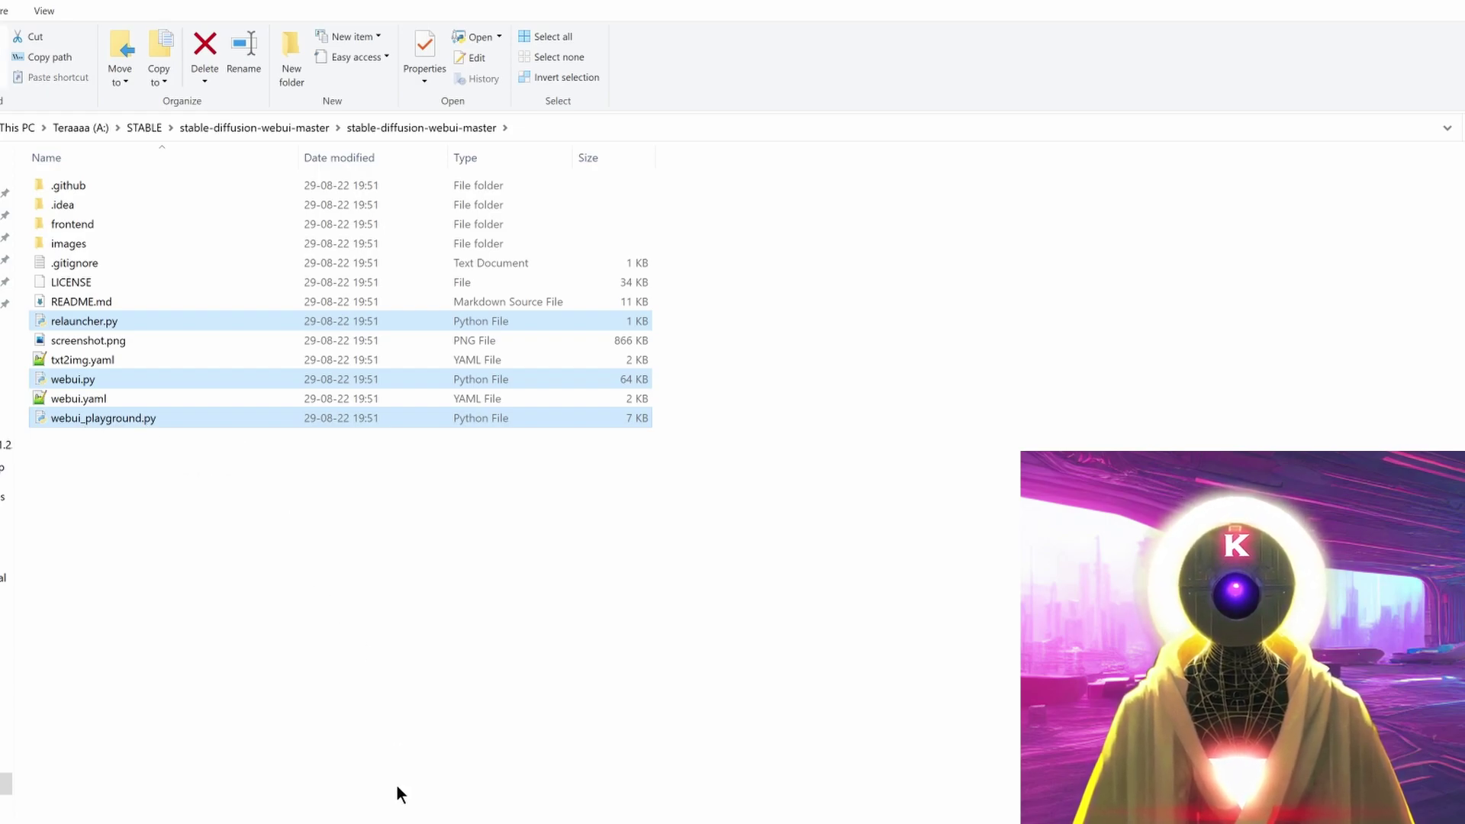
{"action": "left_click", "coordinate": [144, 128]}
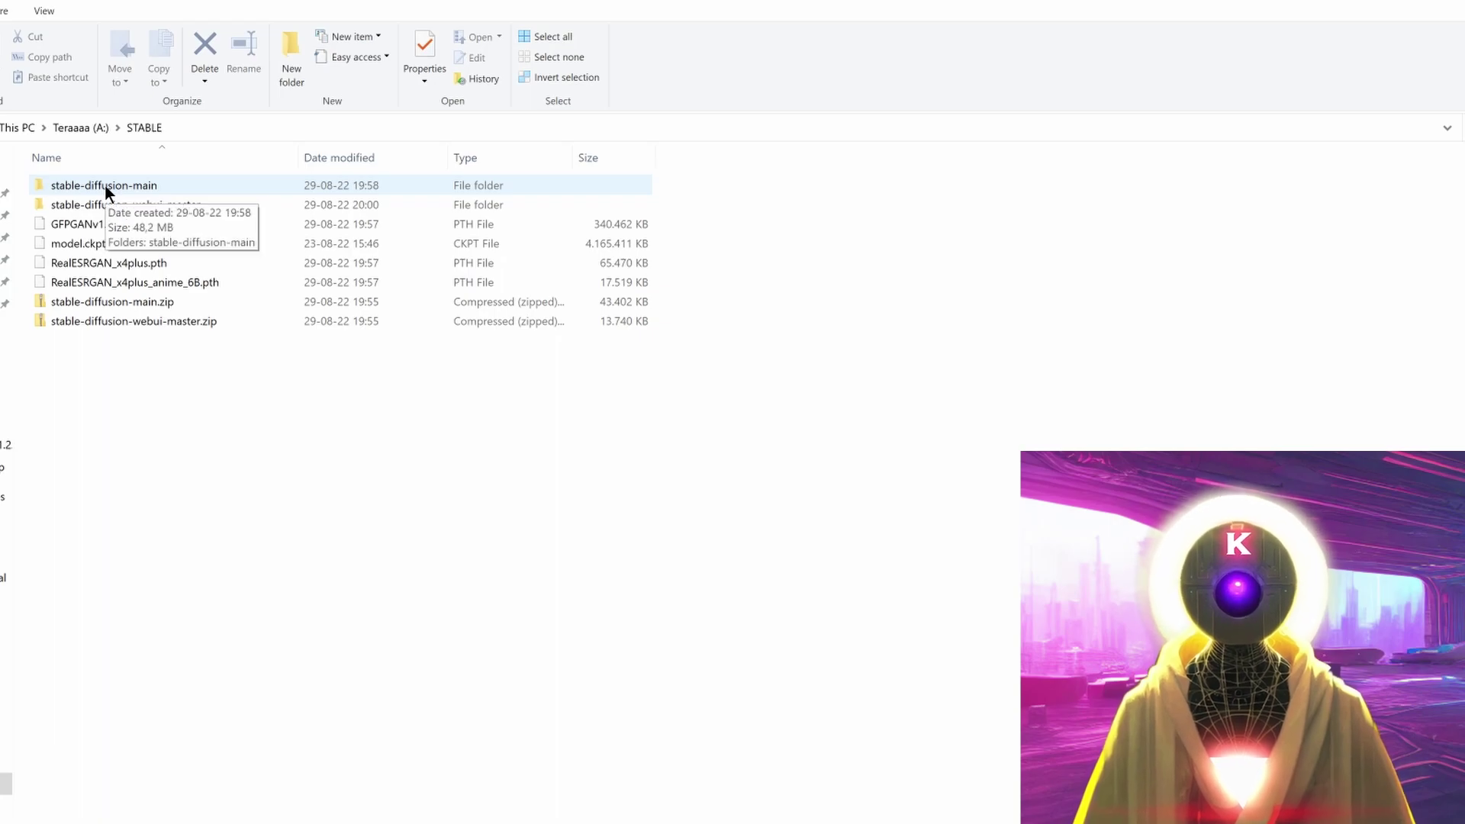
{"action": "double_click", "coordinate": [104, 184]}
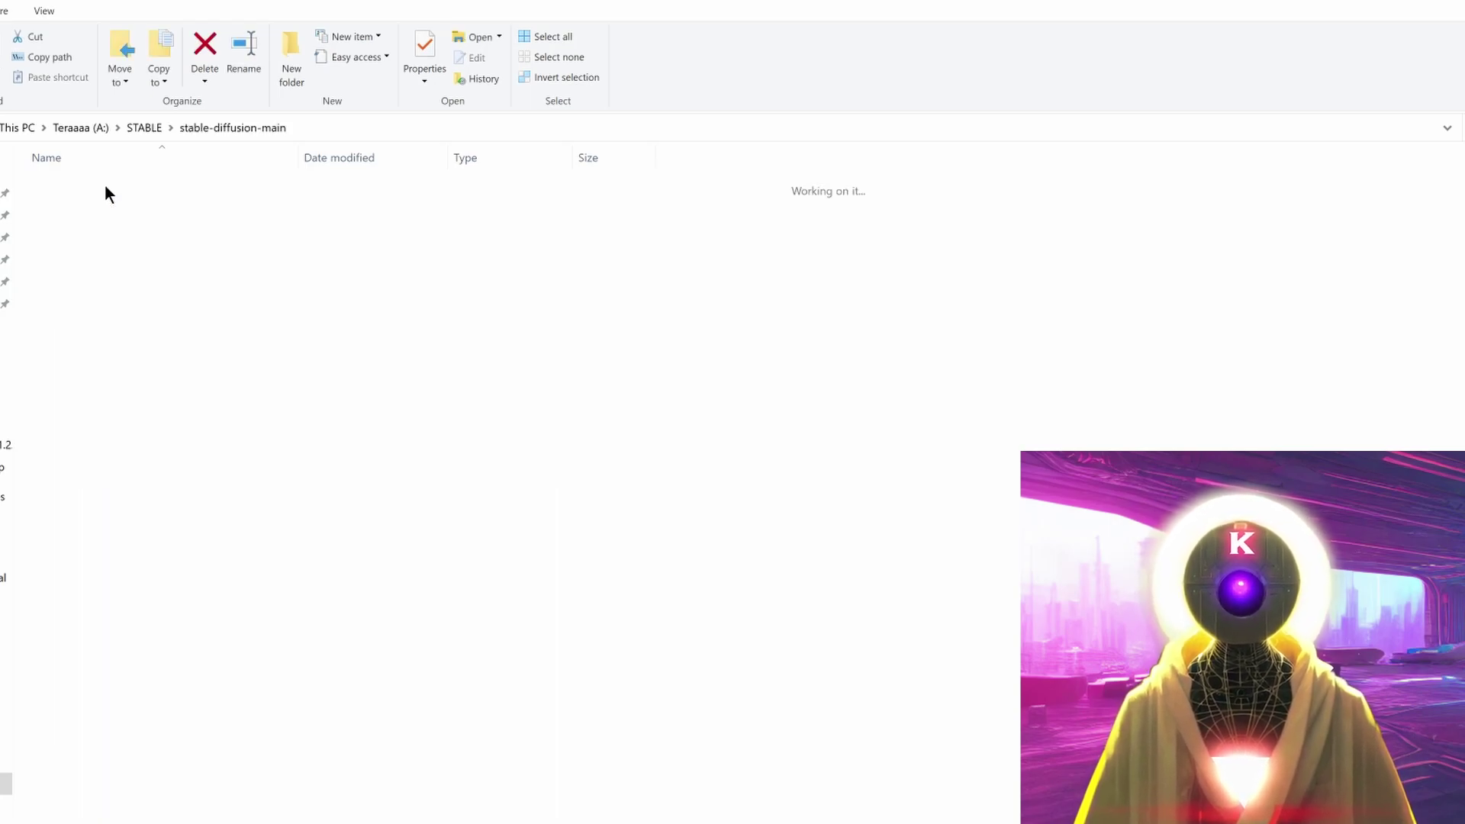
{"action": "double_click", "coordinate": [104, 185]}
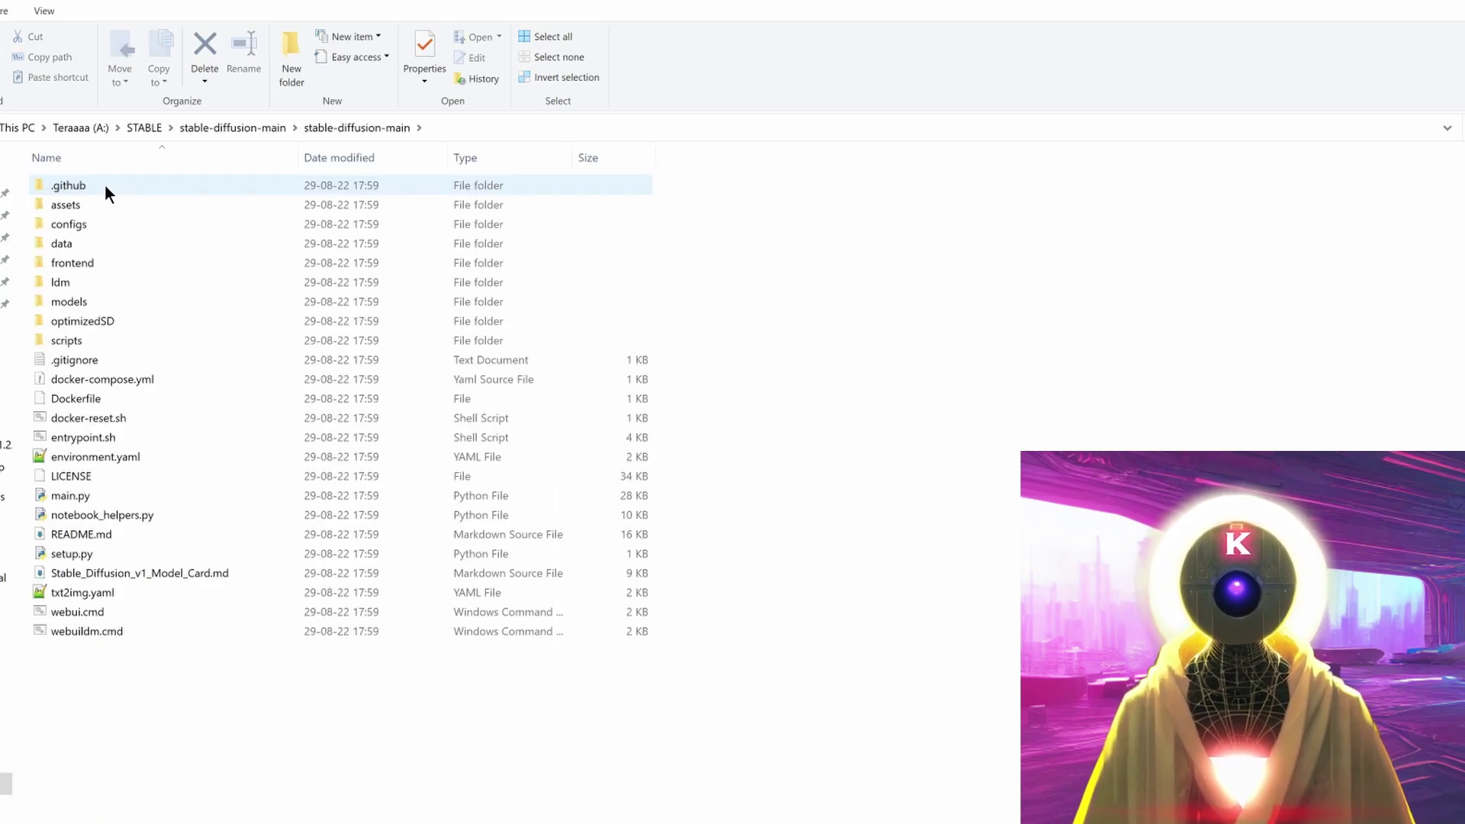
{"action": "double_click", "coordinate": [74, 338]}
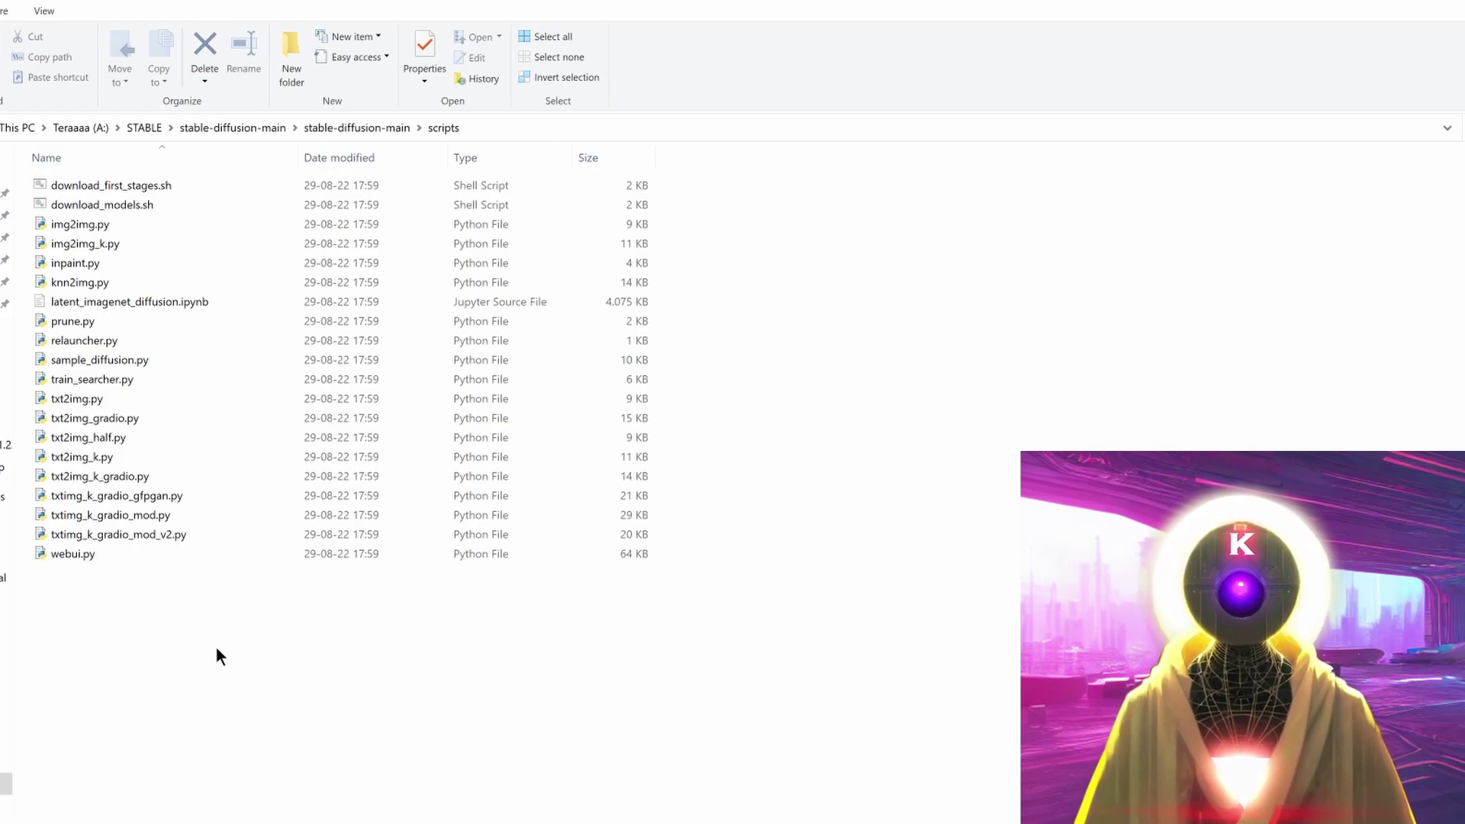
{"action": "key", "text": "ctrl+v"}
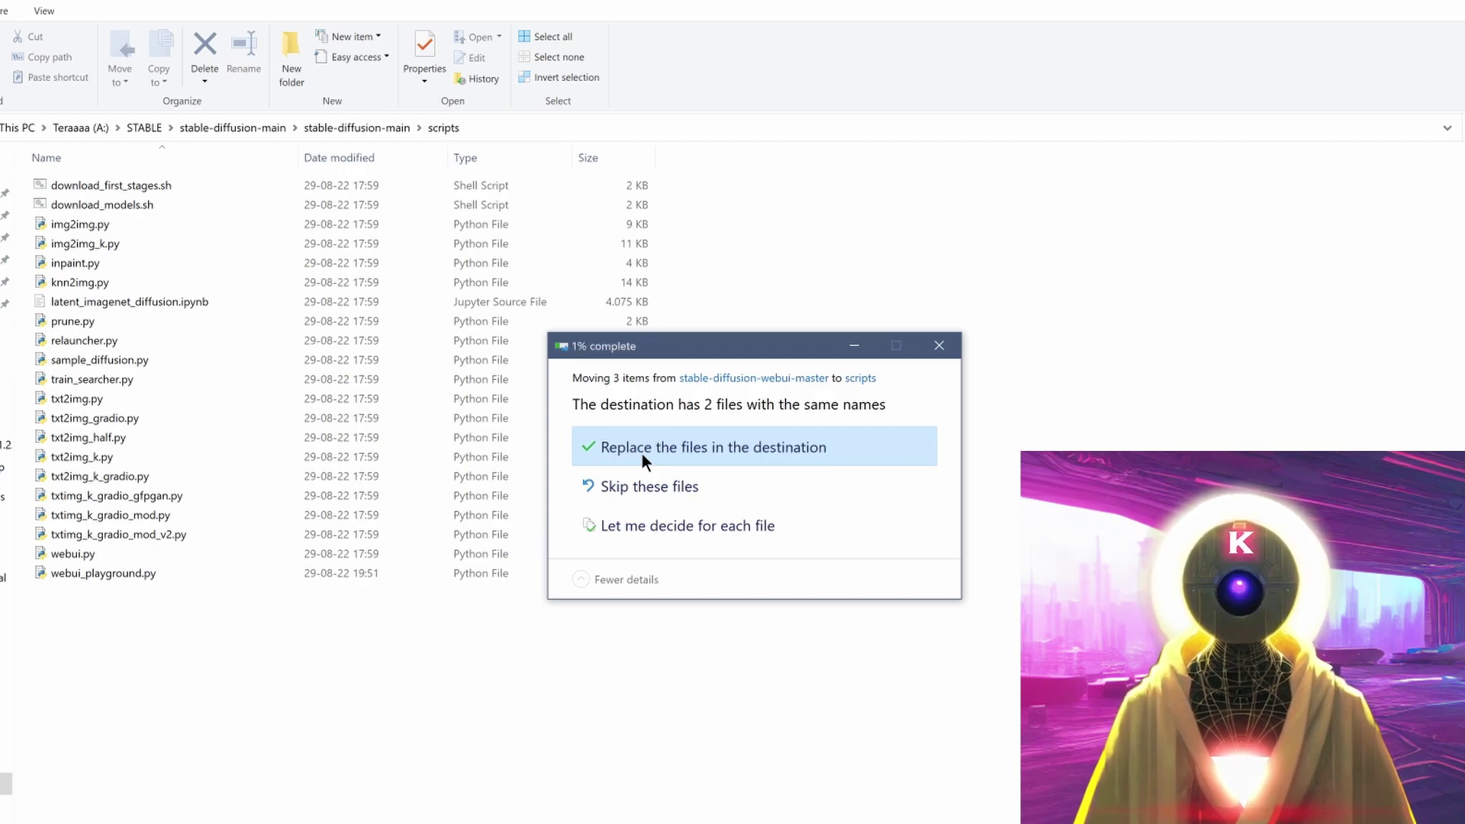
{"action": "left_click", "coordinate": [642, 449]}
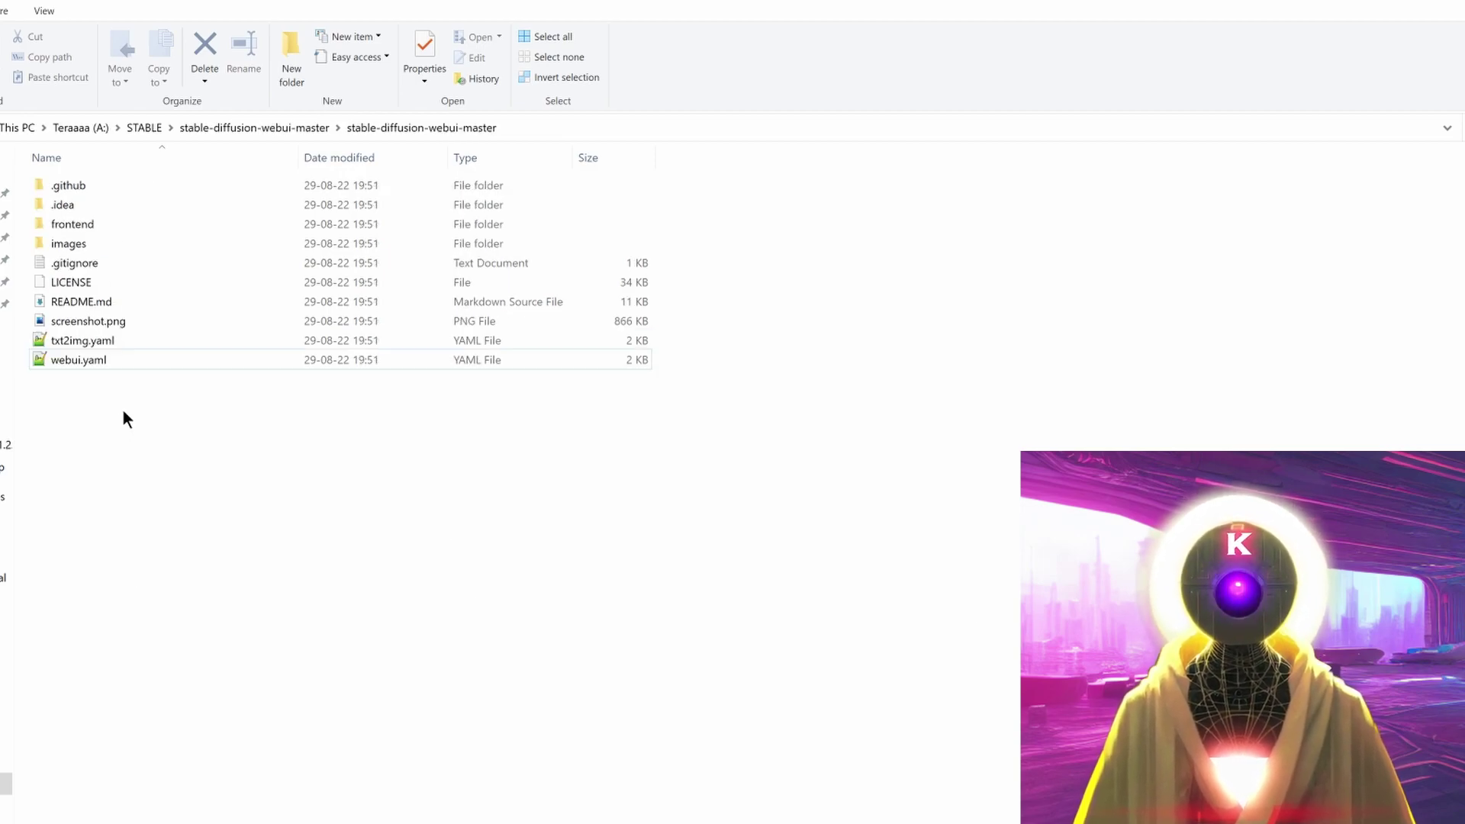
Move webui.yaml from stable-diffusion-webui-master into stable-diffusion-main's configs\webui folder, replacing the existing file
{"action": "left_click", "coordinate": [92, 361]}
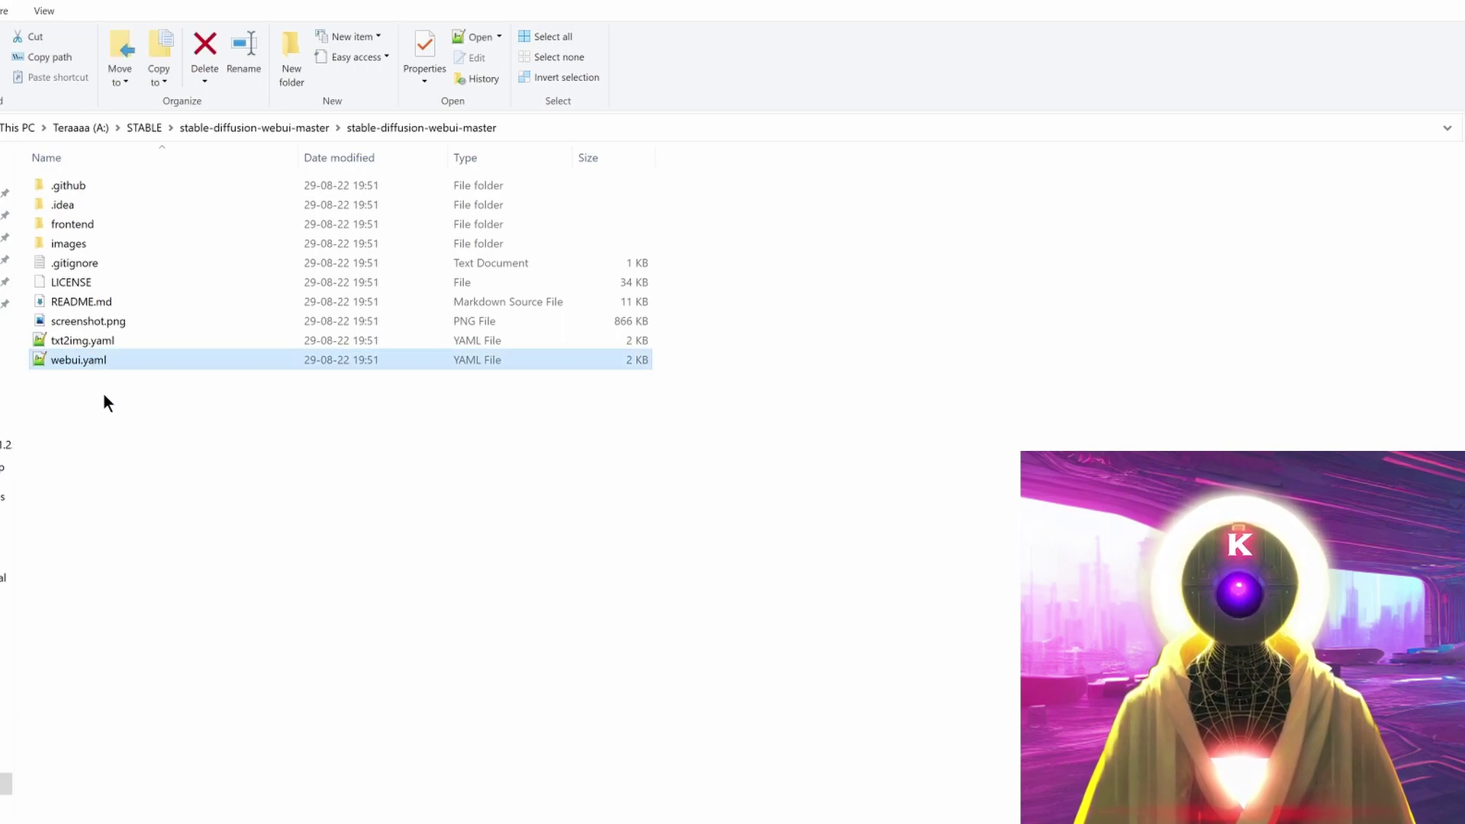
{"action": "key", "text": "ctrl+x"}
{"action": "key", "text": "alt+Left"}
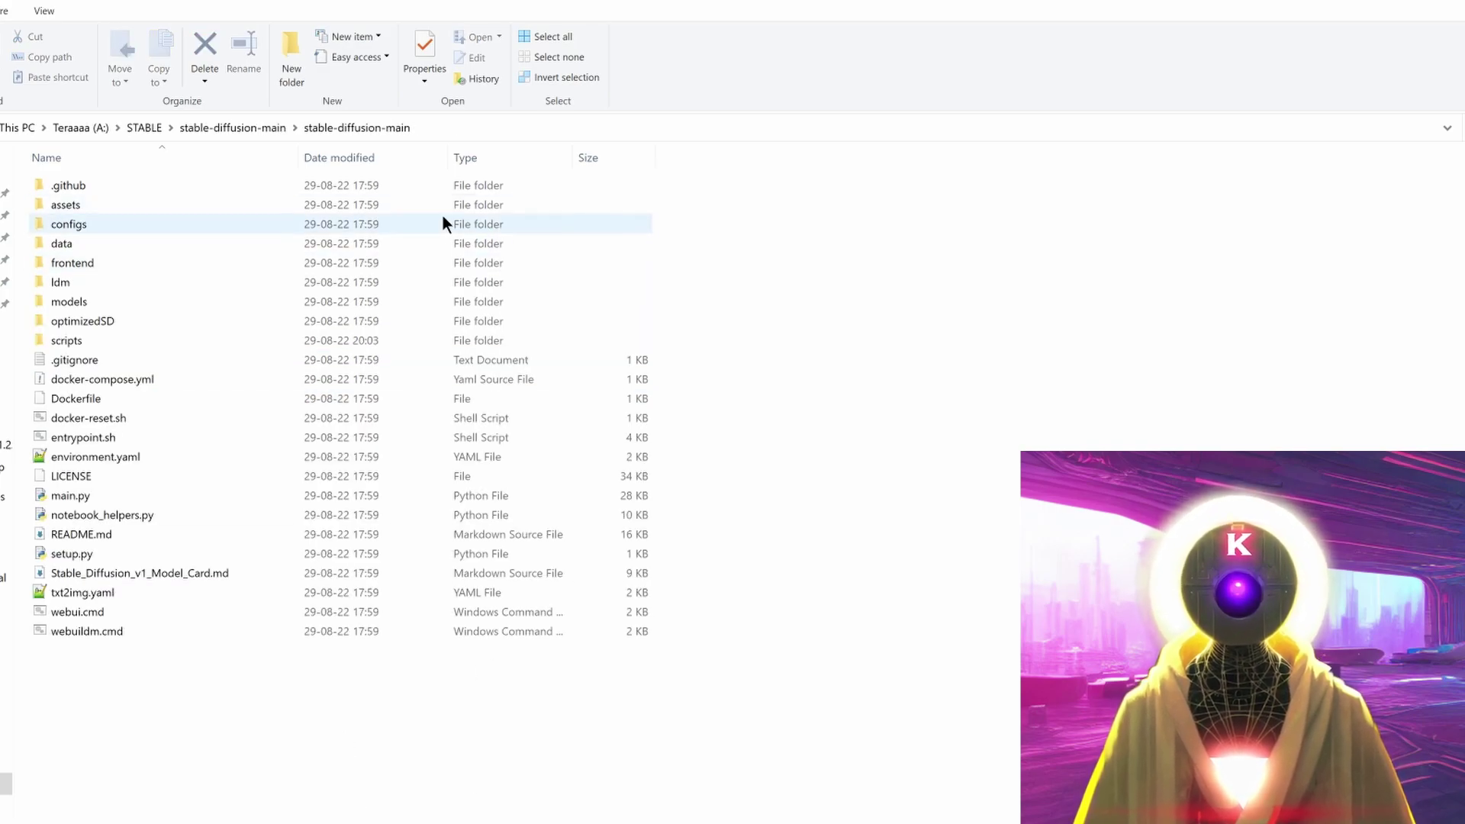
{"action": "double_click", "coordinate": [93, 221]}
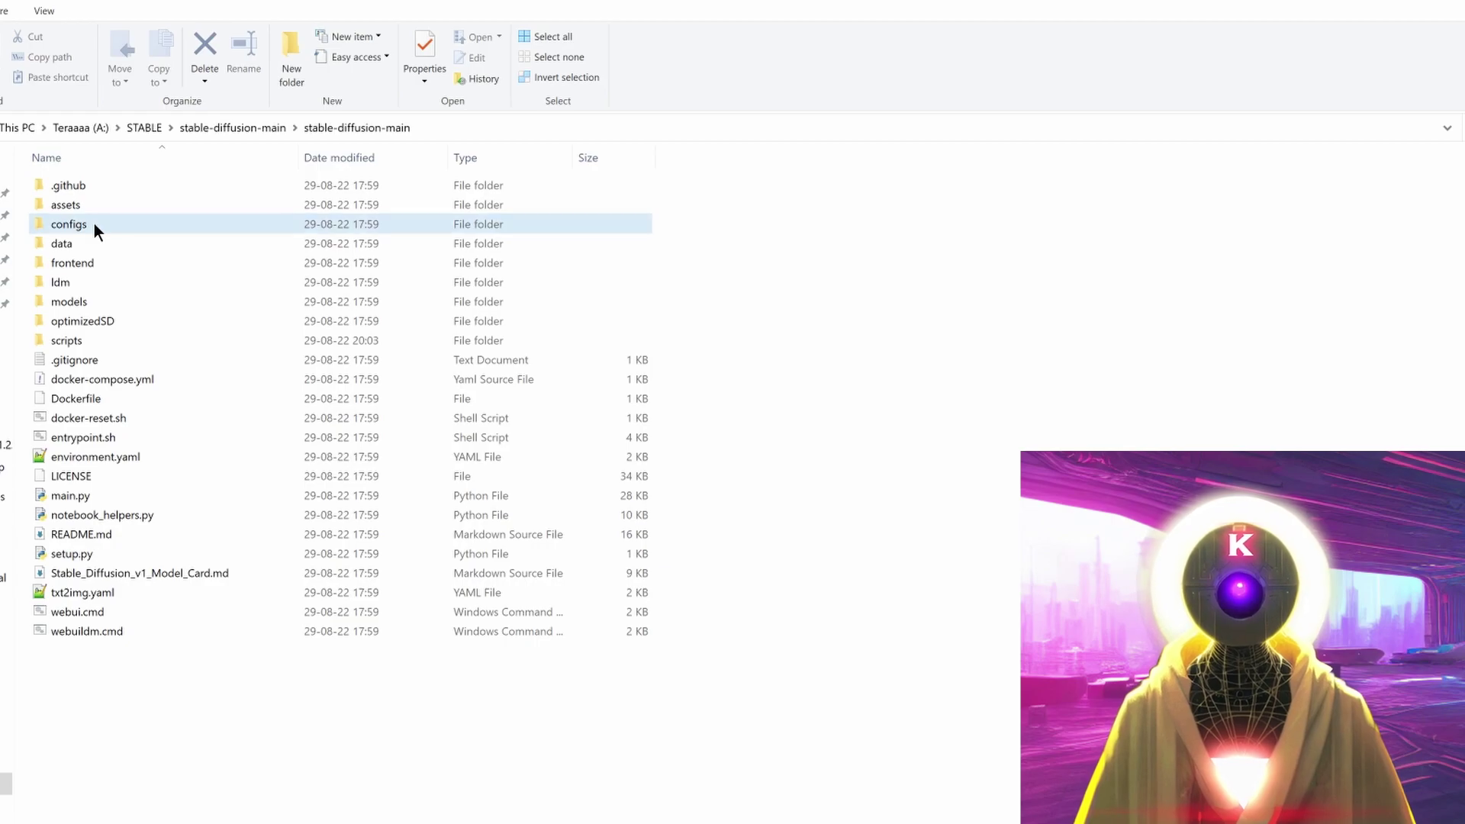
{"action": "double_click", "coordinate": [77, 267]}
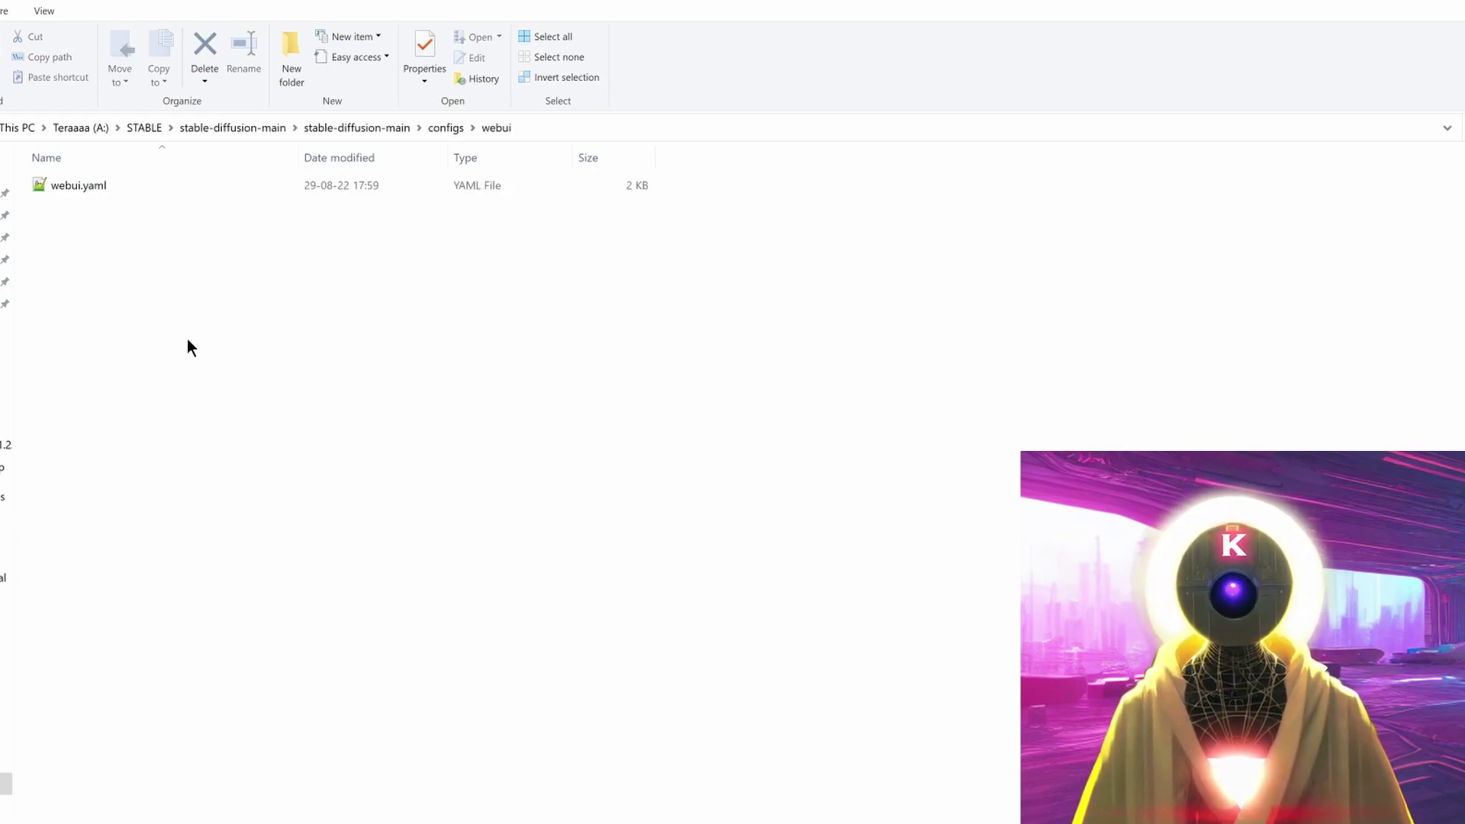
{"action": "key", "text": "ctrl+v"}
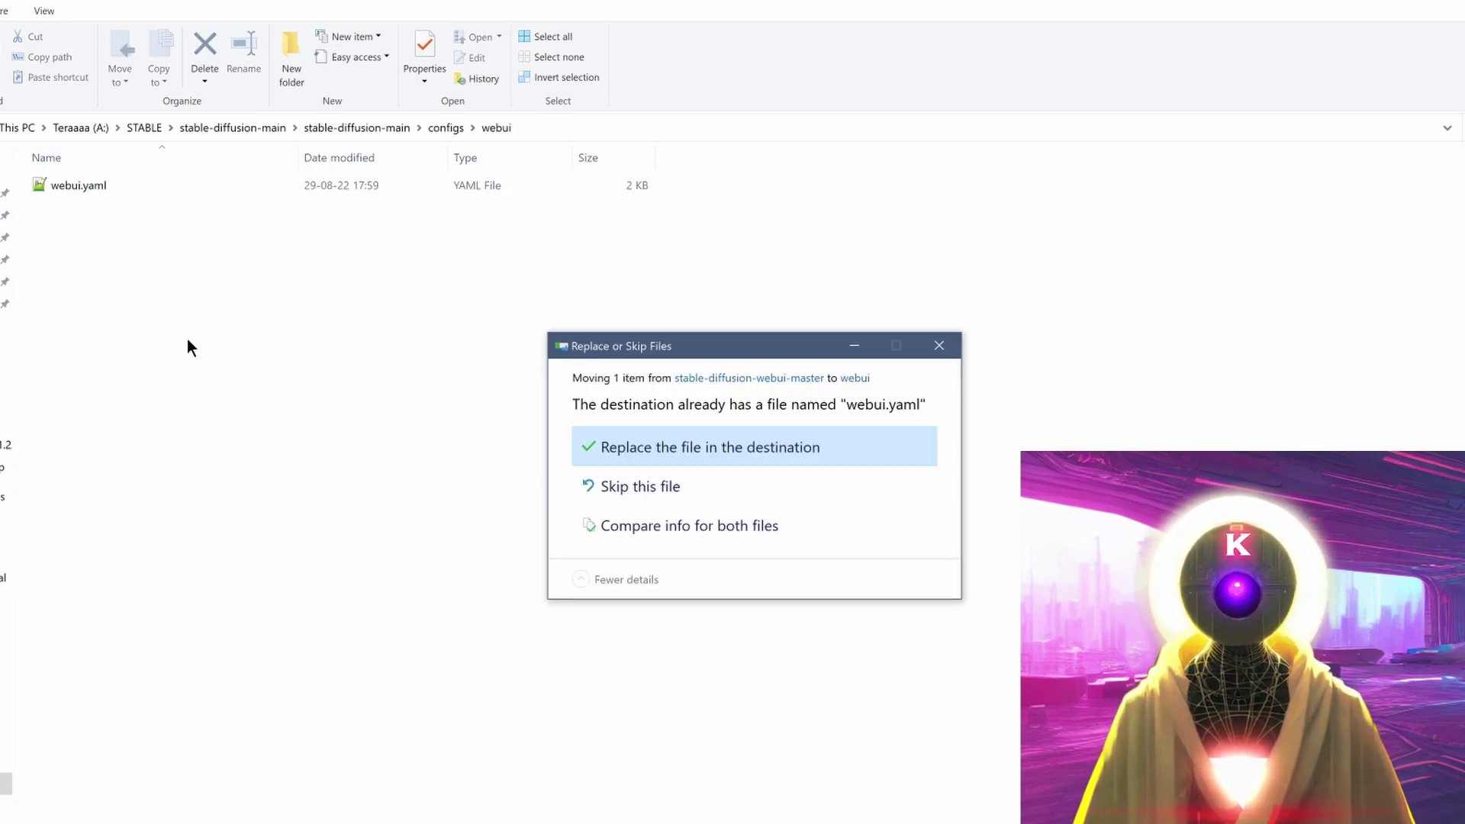
{"action": "left_click", "coordinate": [666, 455]}
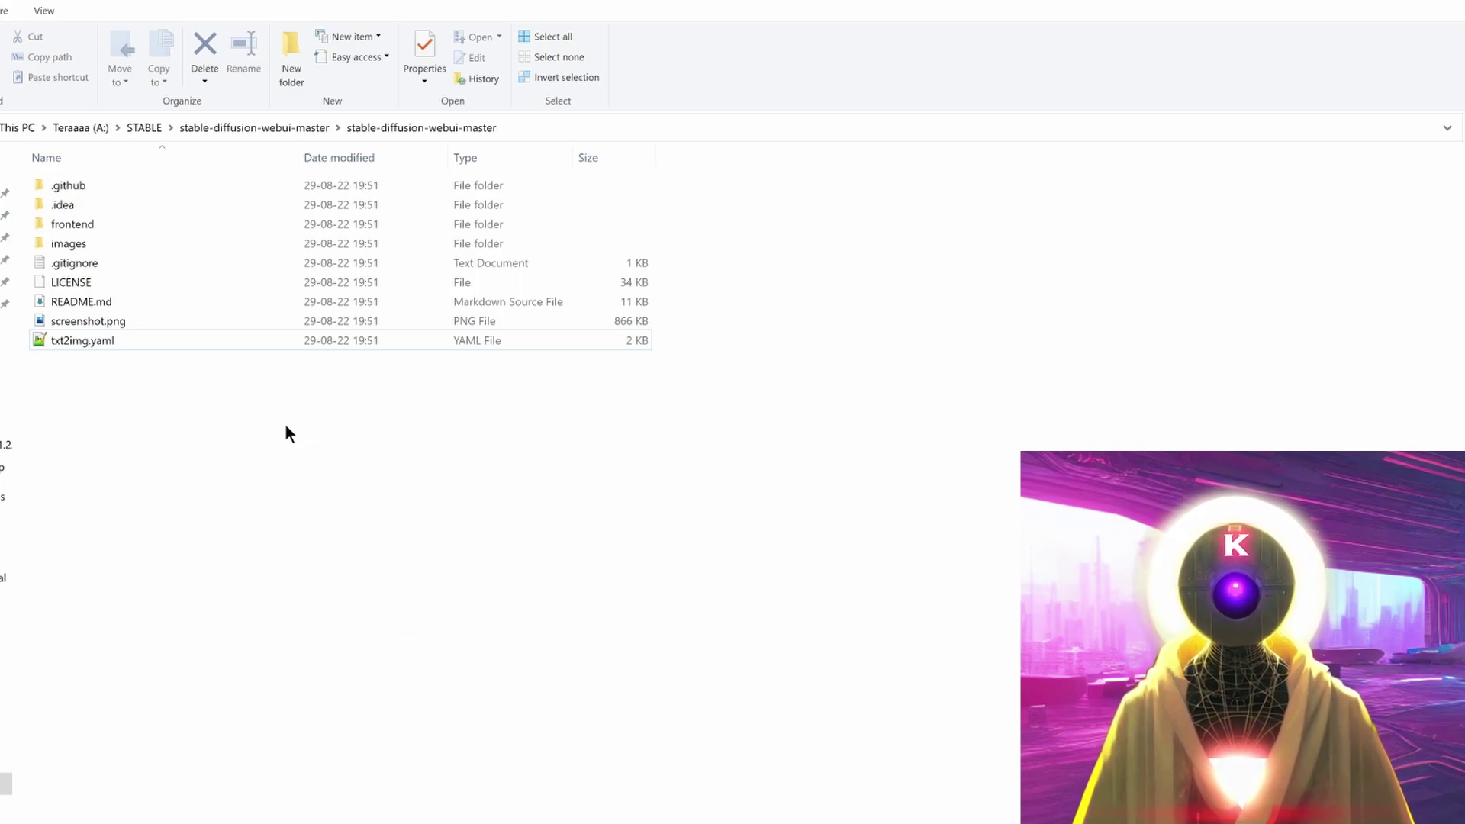
Copy all remaining stable-diffusion-webui-master files and folders into the inner stable-diffusion-main folder, replacing files with the same names
{"action": "left_click_drag", "start_coordinate": [280, 425], "coordinate": [104, 177]}
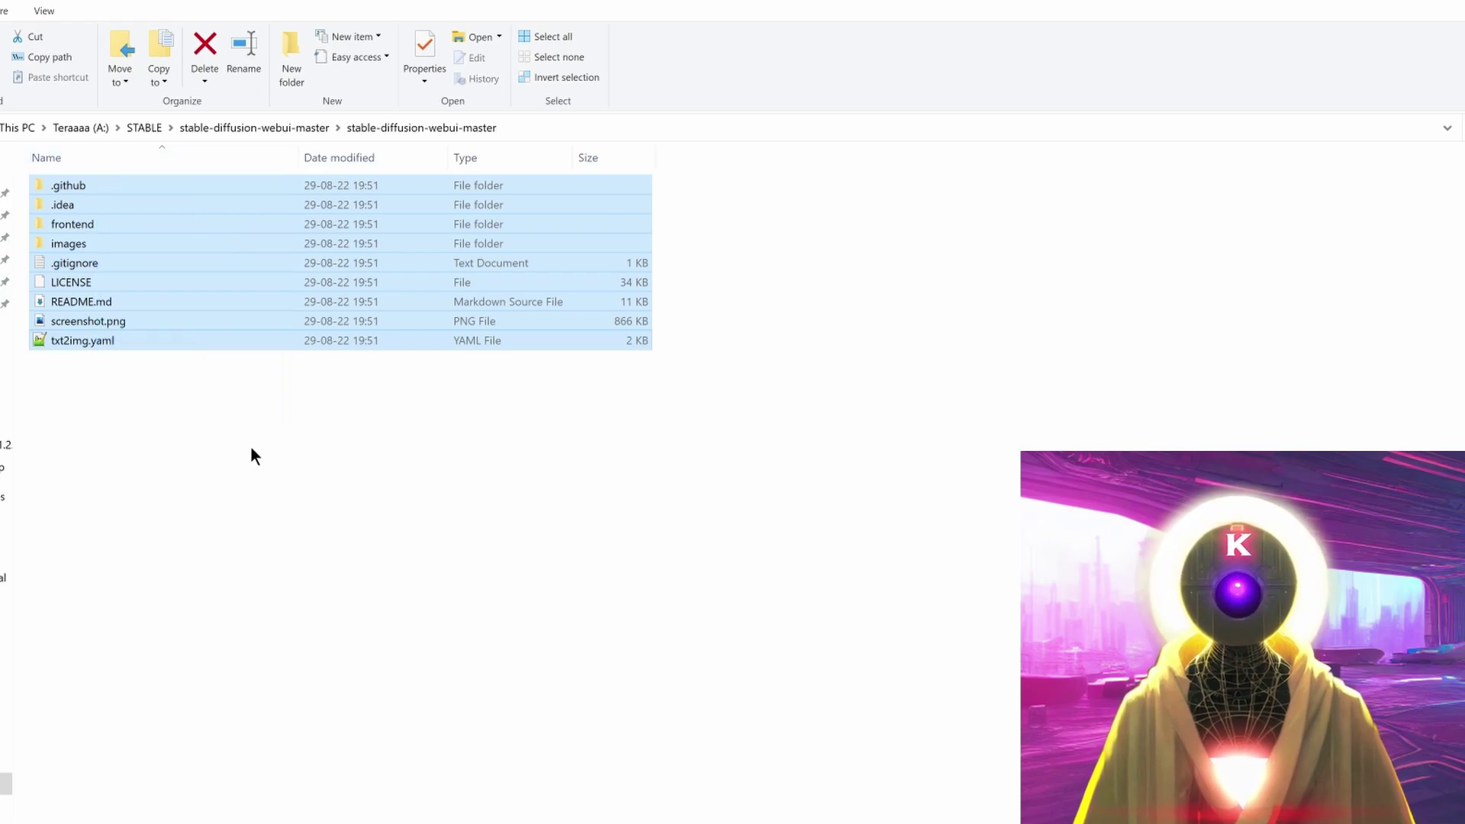
{"action": "key", "text": "ctrl+c"}
{"action": "key", "text": "alt+Left"}
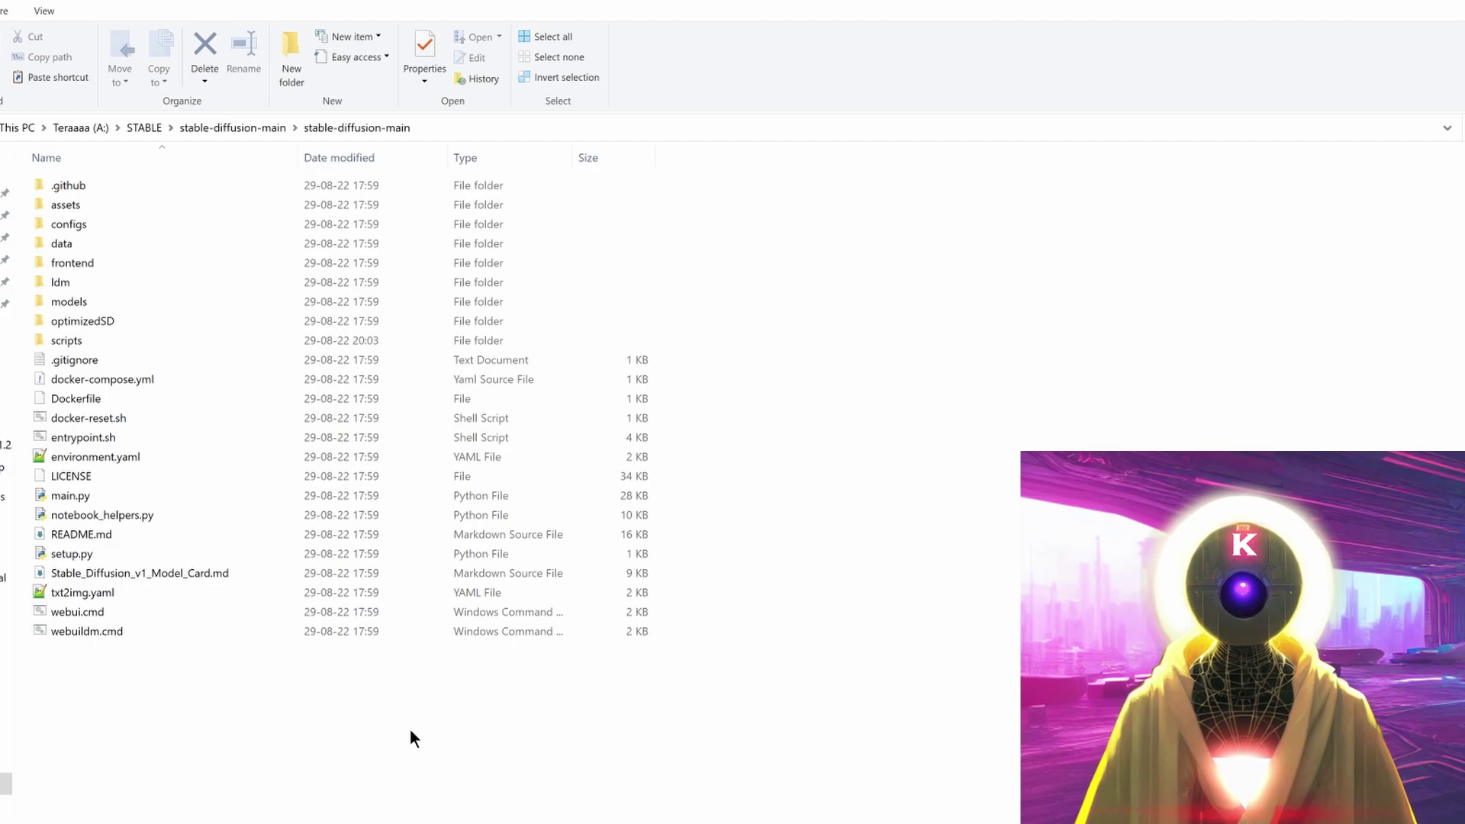
{"action": "key", "text": "ctrl+v"}
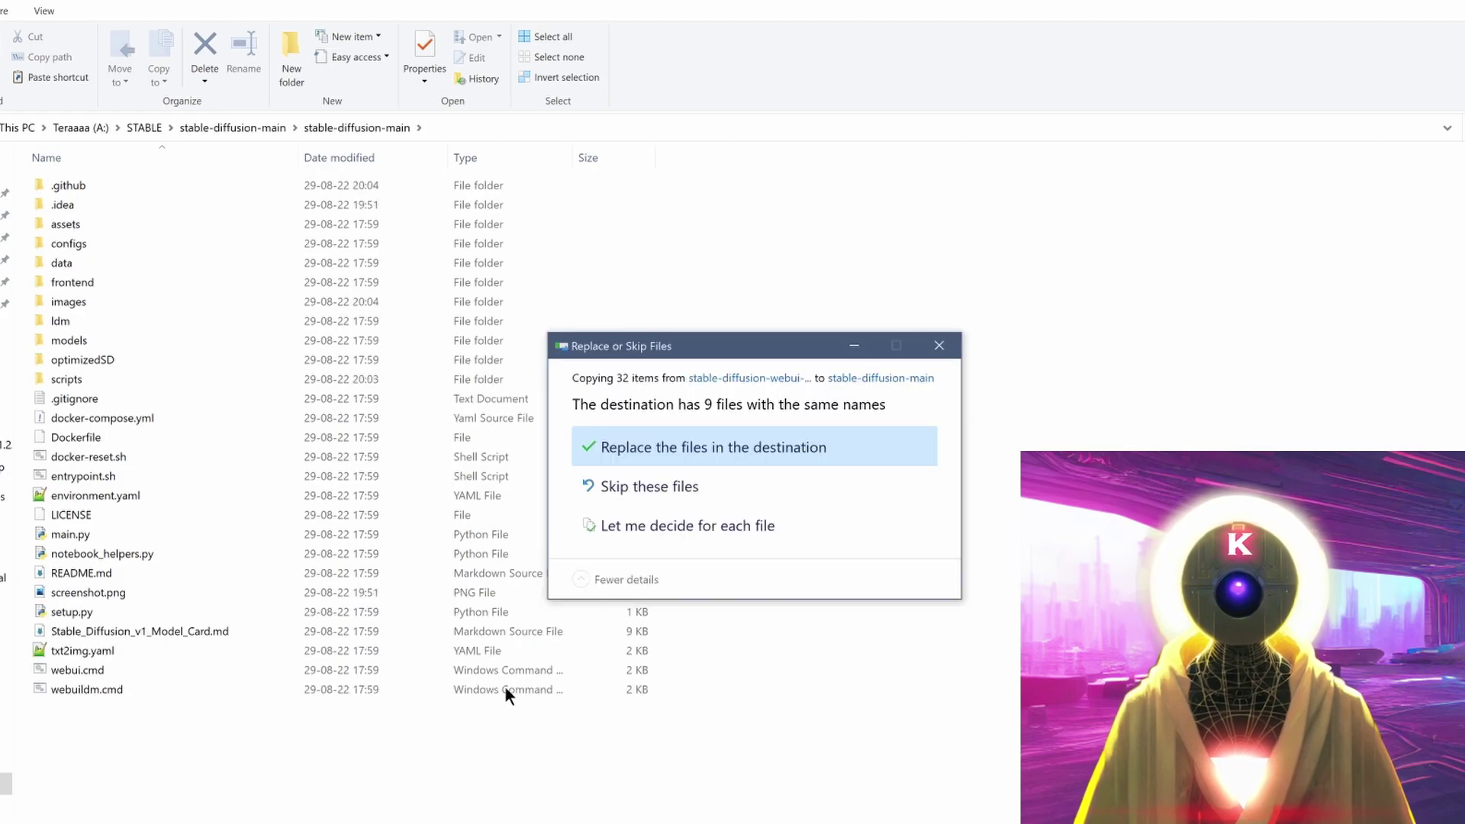
{"action": "left_click", "coordinate": [764, 449]}
Delete the stable-diffusion-webui-master folder, stable-diffusion-main.zip and stable-diffusion-webui-master.zip from the STABLE folder
{"action": "key", "text": "alt+Left"}
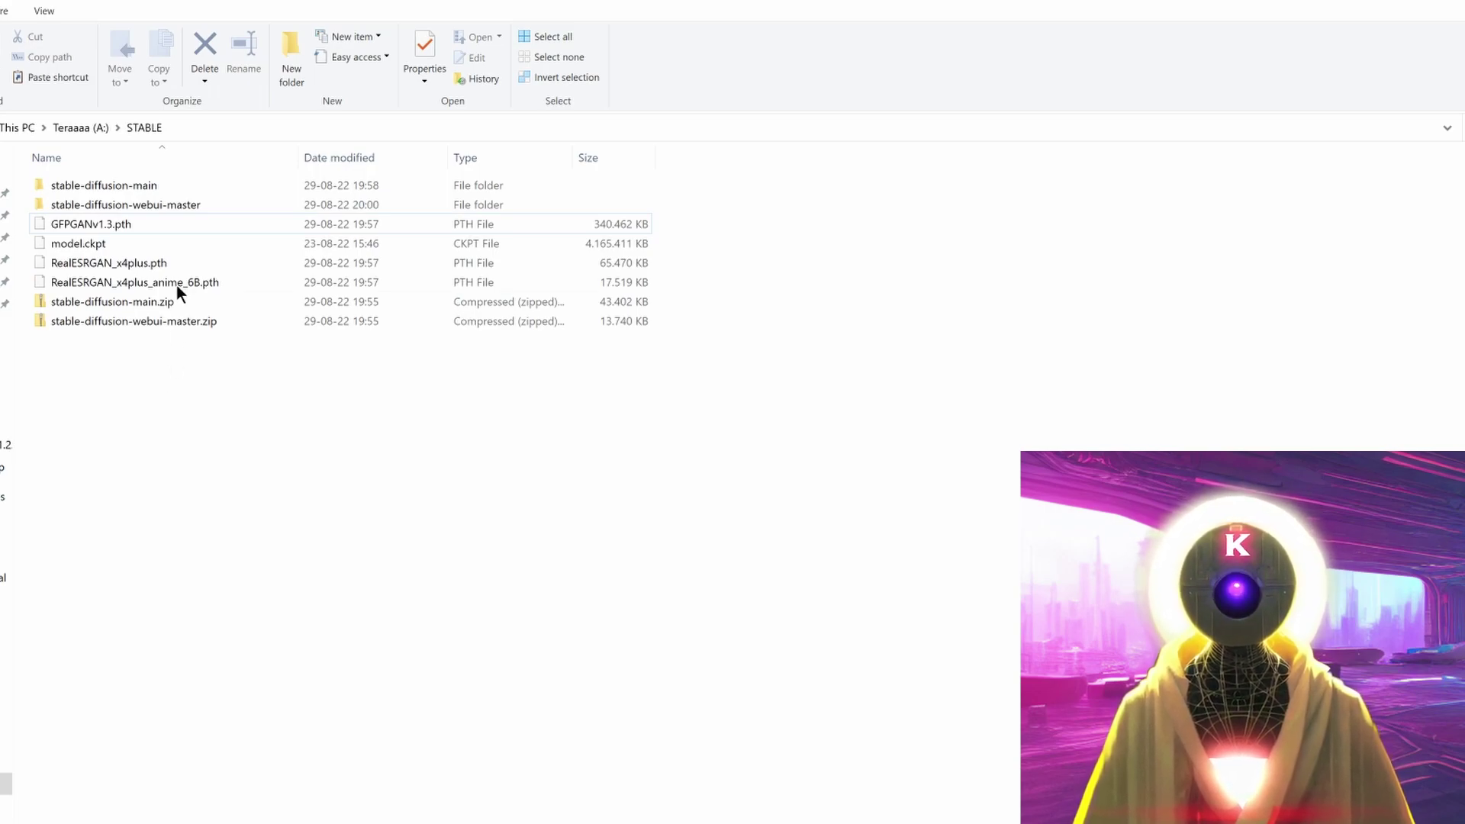
{"action": "left_click", "coordinate": [151, 206]}
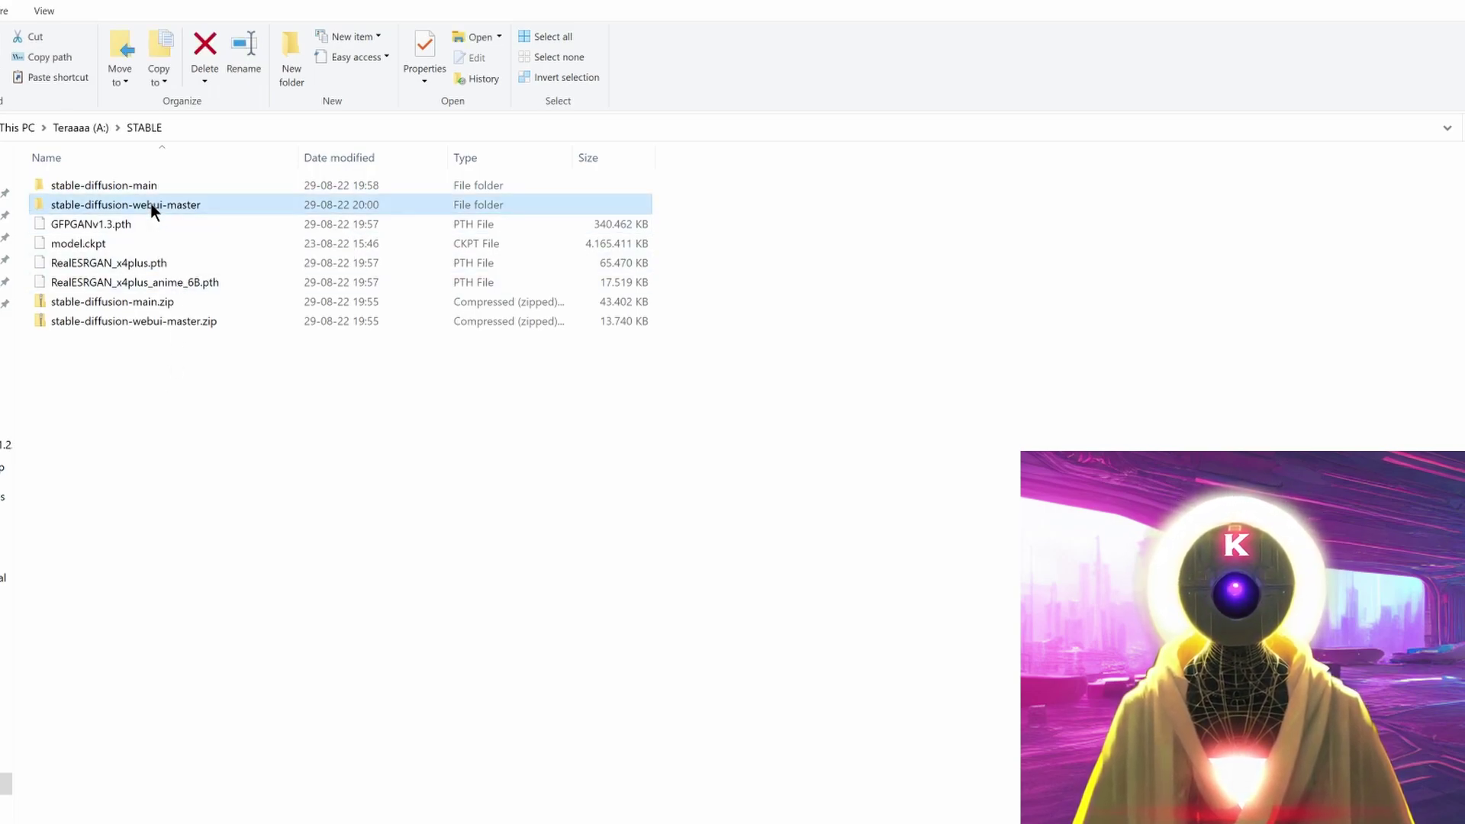
{"action": "left_click", "coordinate": [95, 303], "text": "ctrl"}
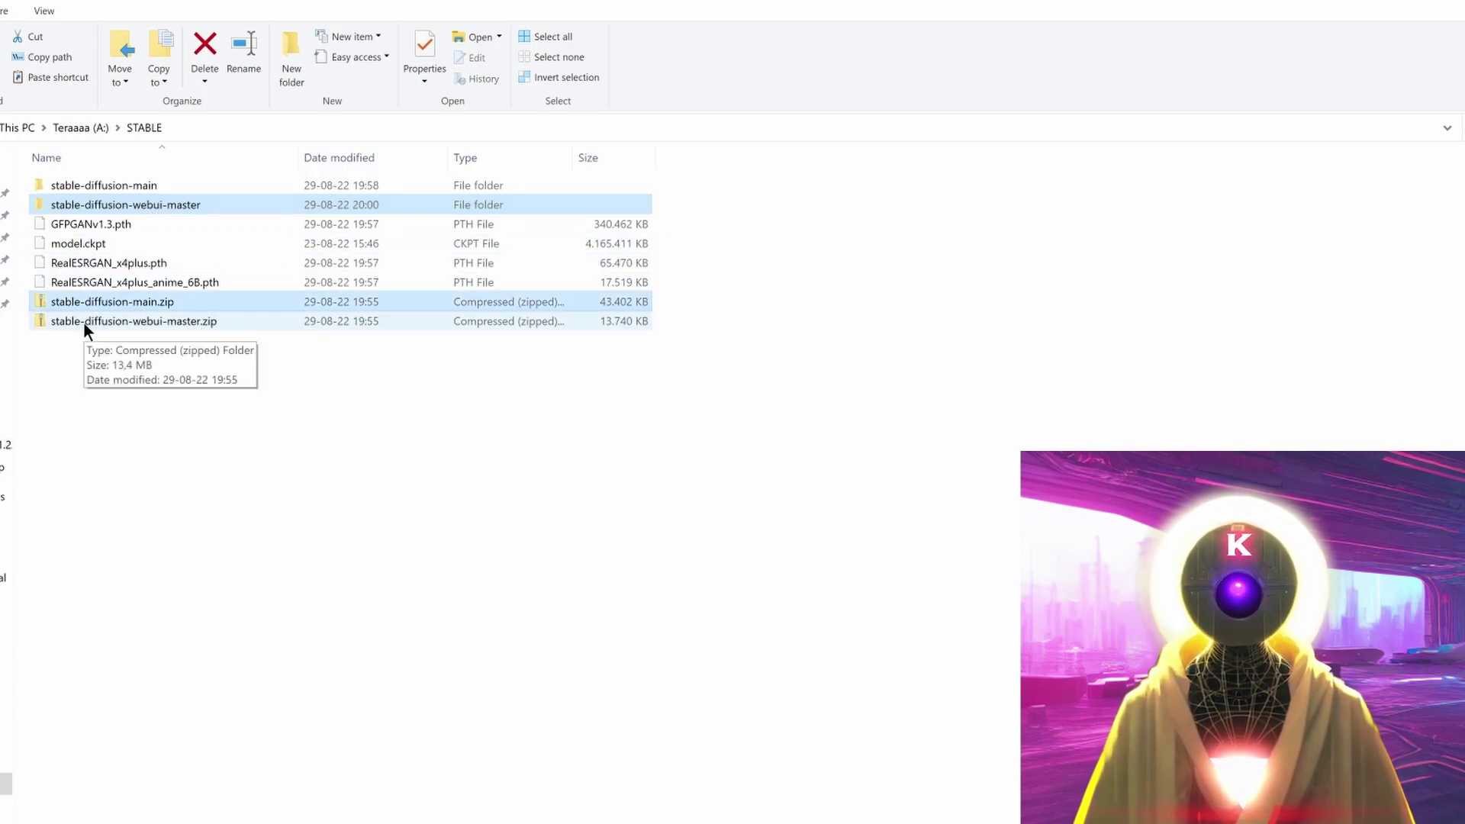
{"action": "left_click", "coordinate": [83, 322], "text": "ctrl"}
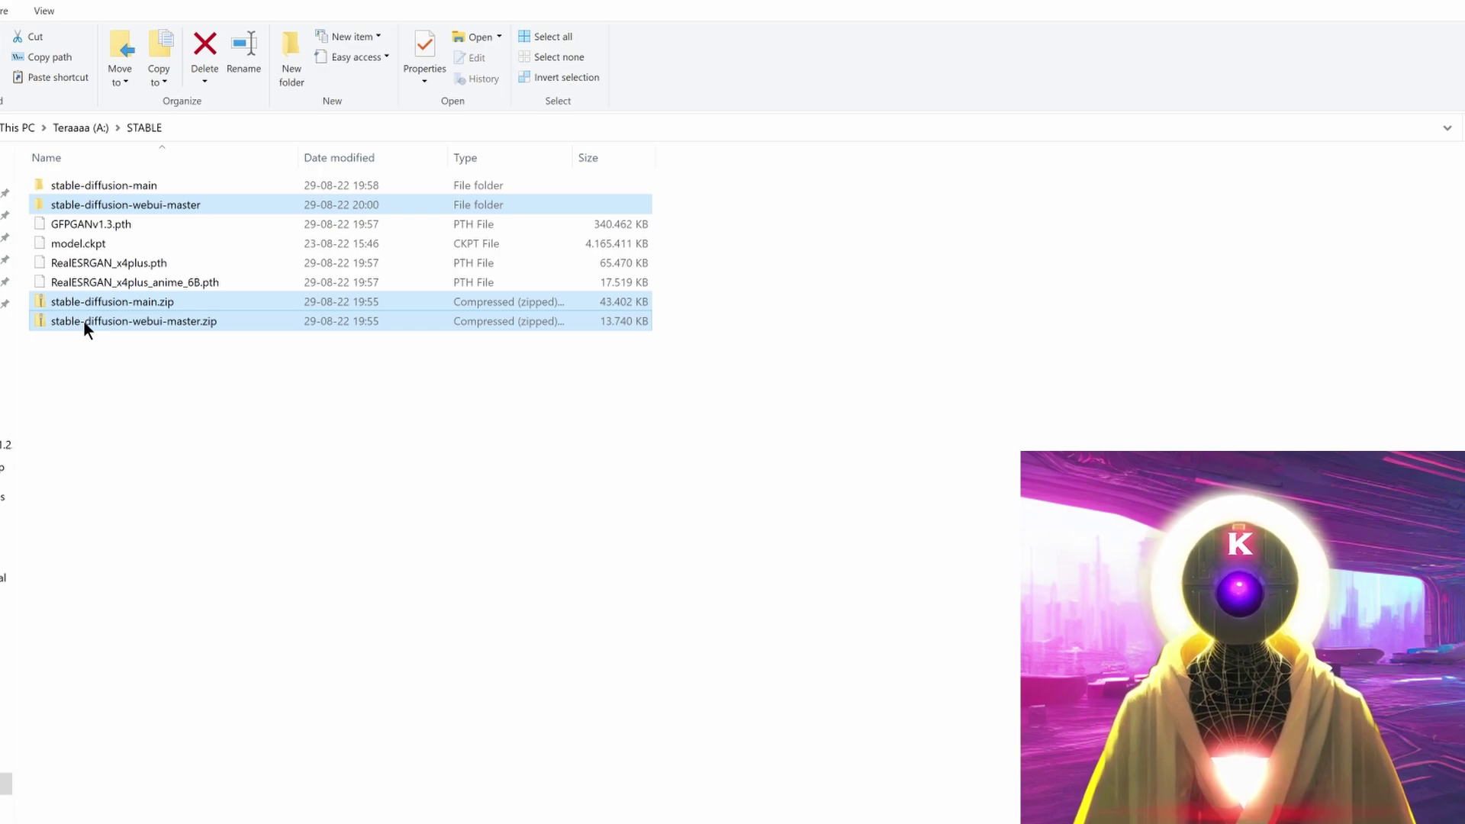
{"action": "key", "text": "Delete"}
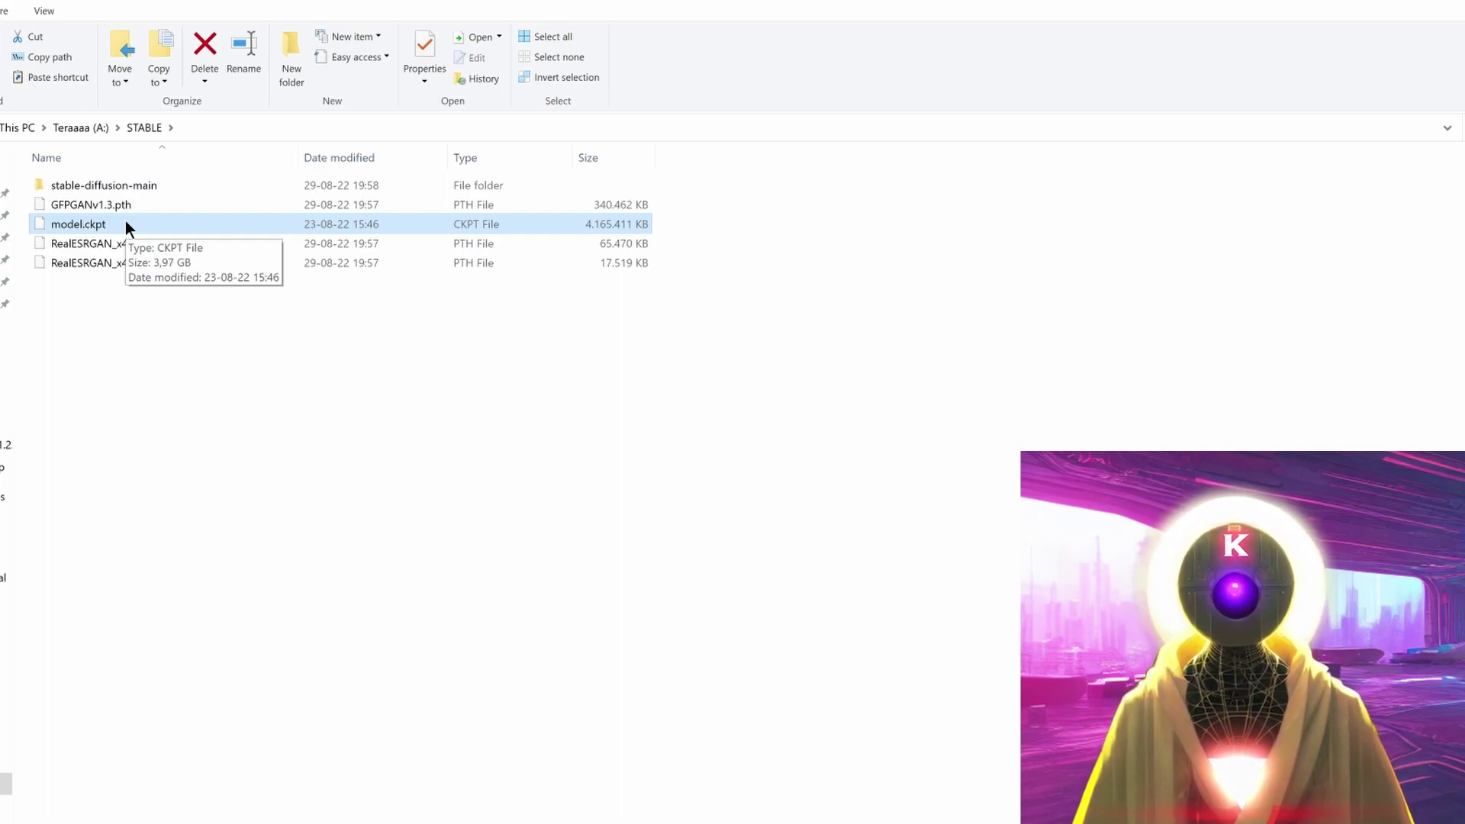
Move model.ckpt from STABLE into models\ldm\stable-diffusion-v1 inside the inner stable-diffusion-main folder, beside the add-model-ckpt-here file
{"action": "double_click", "coordinate": [134, 182]}
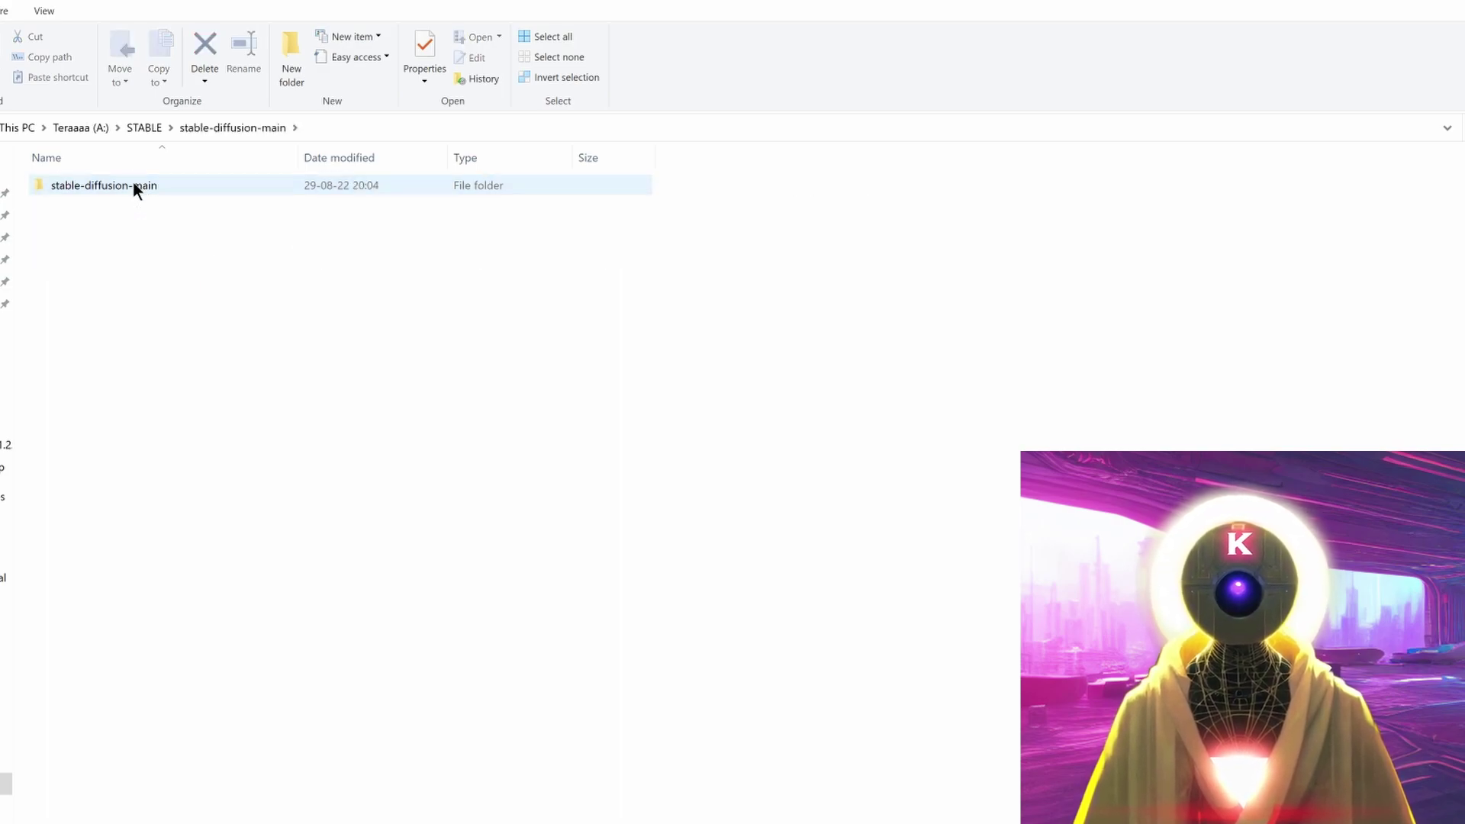
{"action": "double_click", "coordinate": [133, 183]}
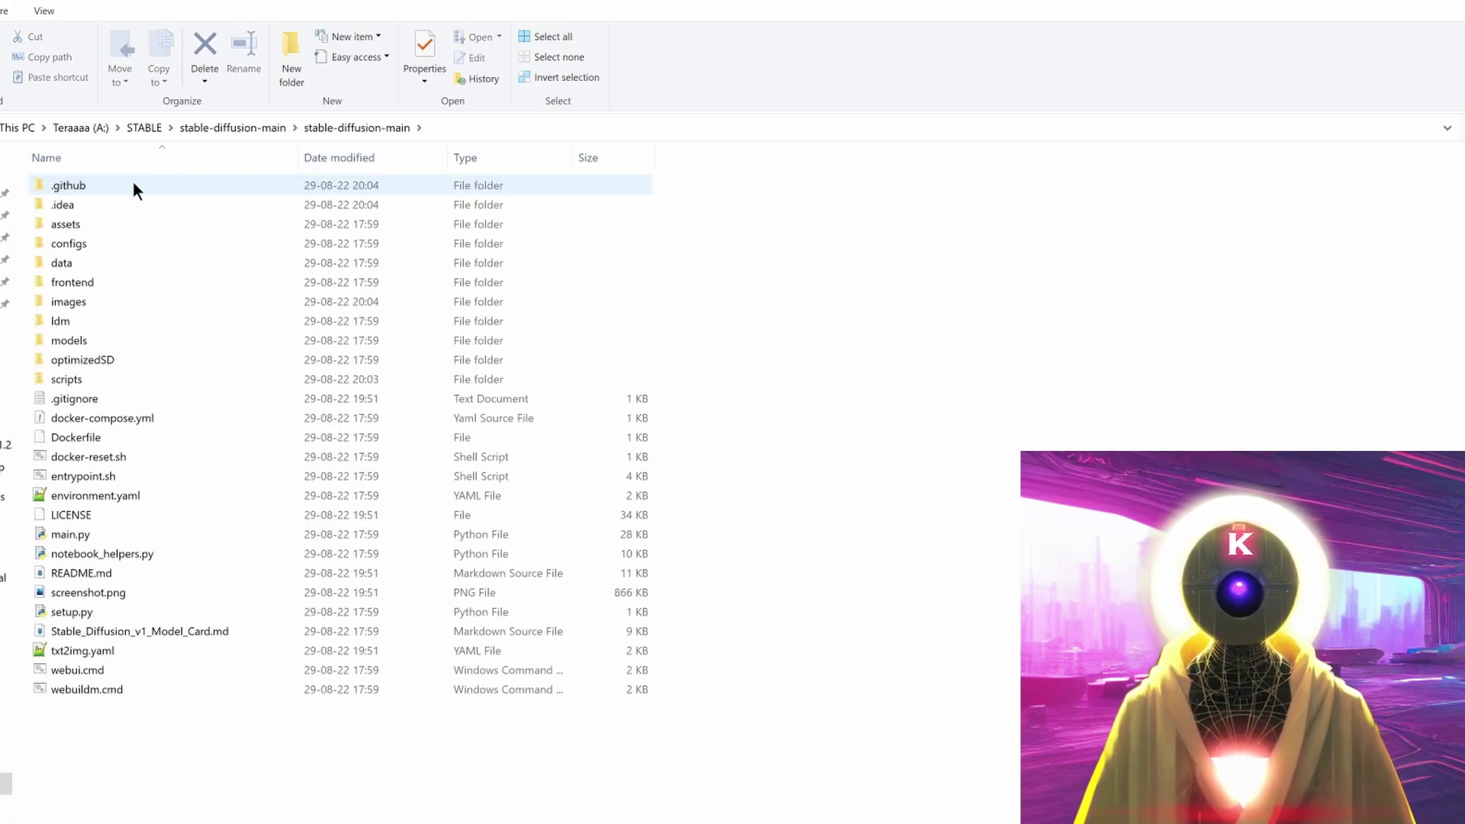
{"action": "double_click", "coordinate": [91, 339]}
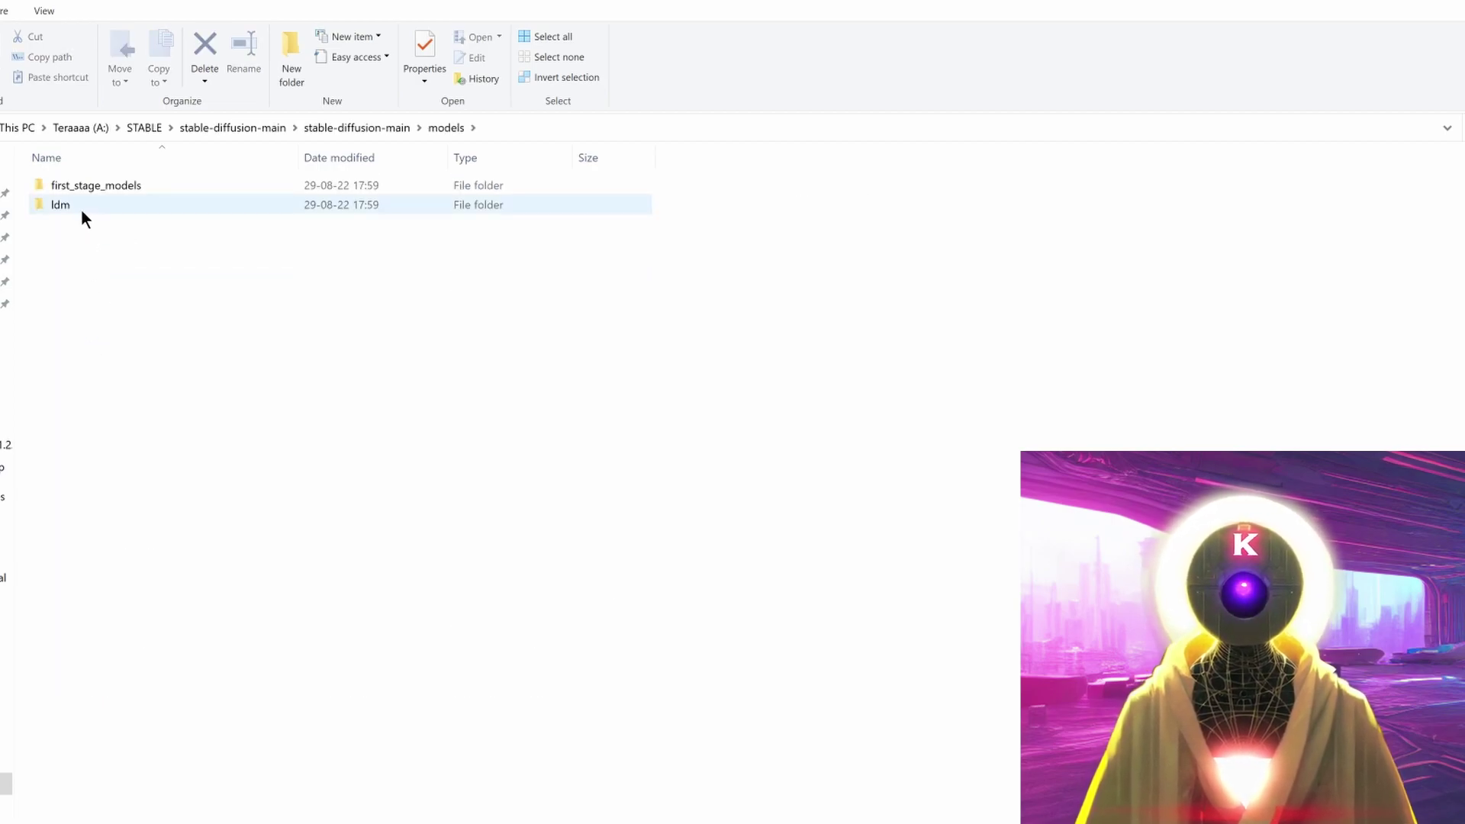
{"action": "double_click", "coordinate": [82, 208]}
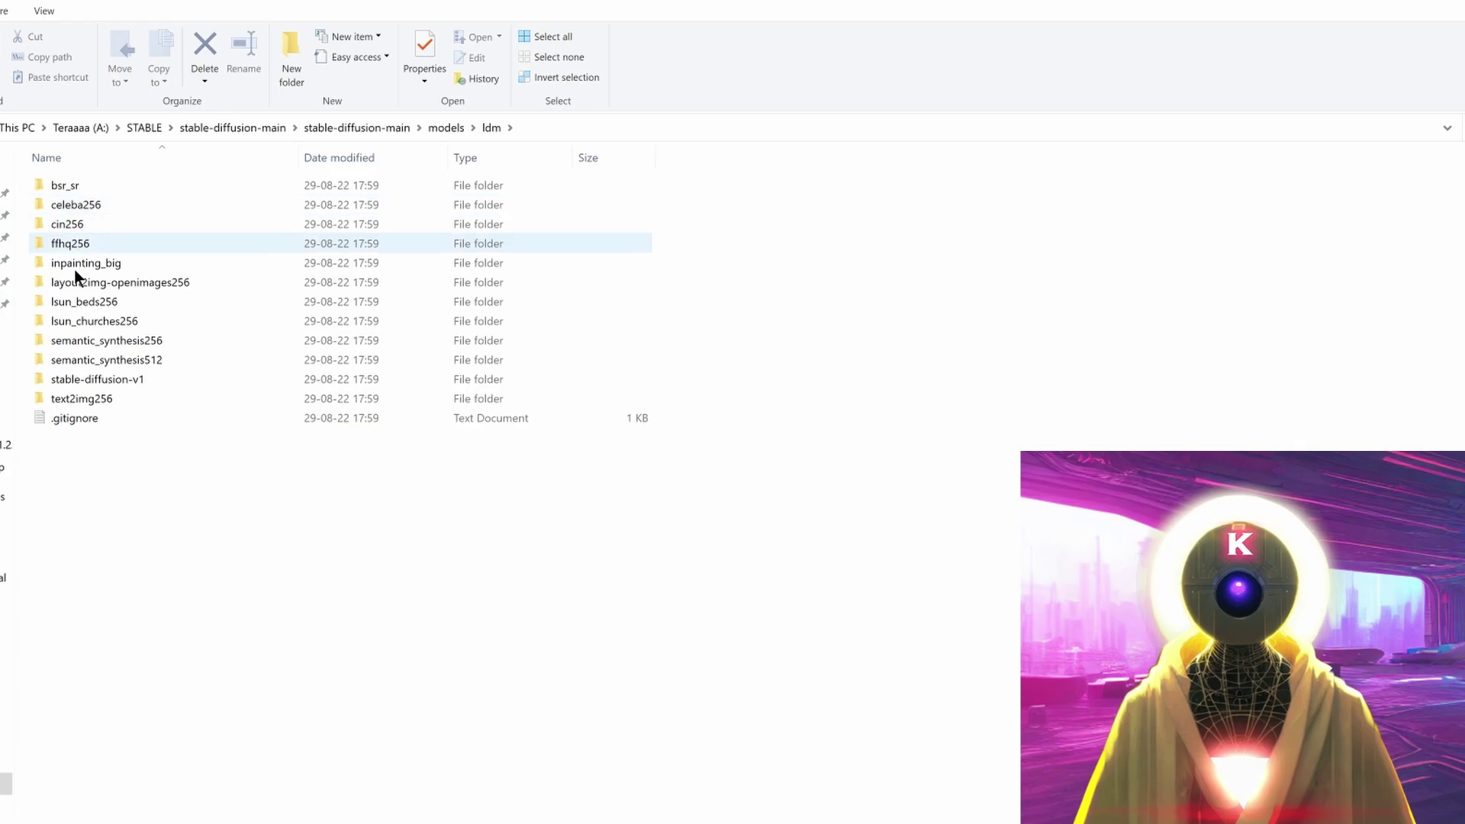
{"action": "double_click", "coordinate": [83, 381]}
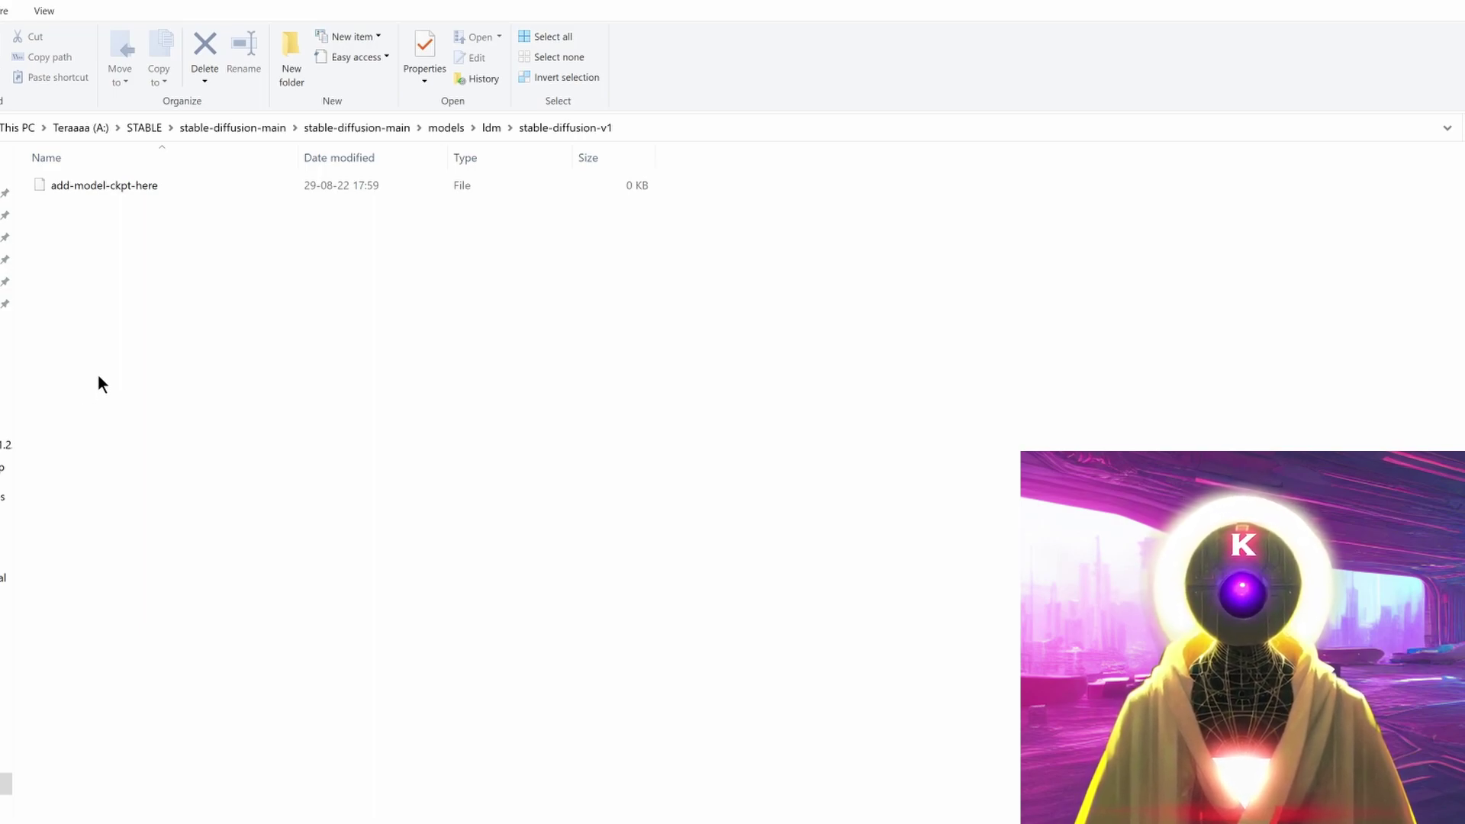
{"action": "key", "text": "ctrl+v"}
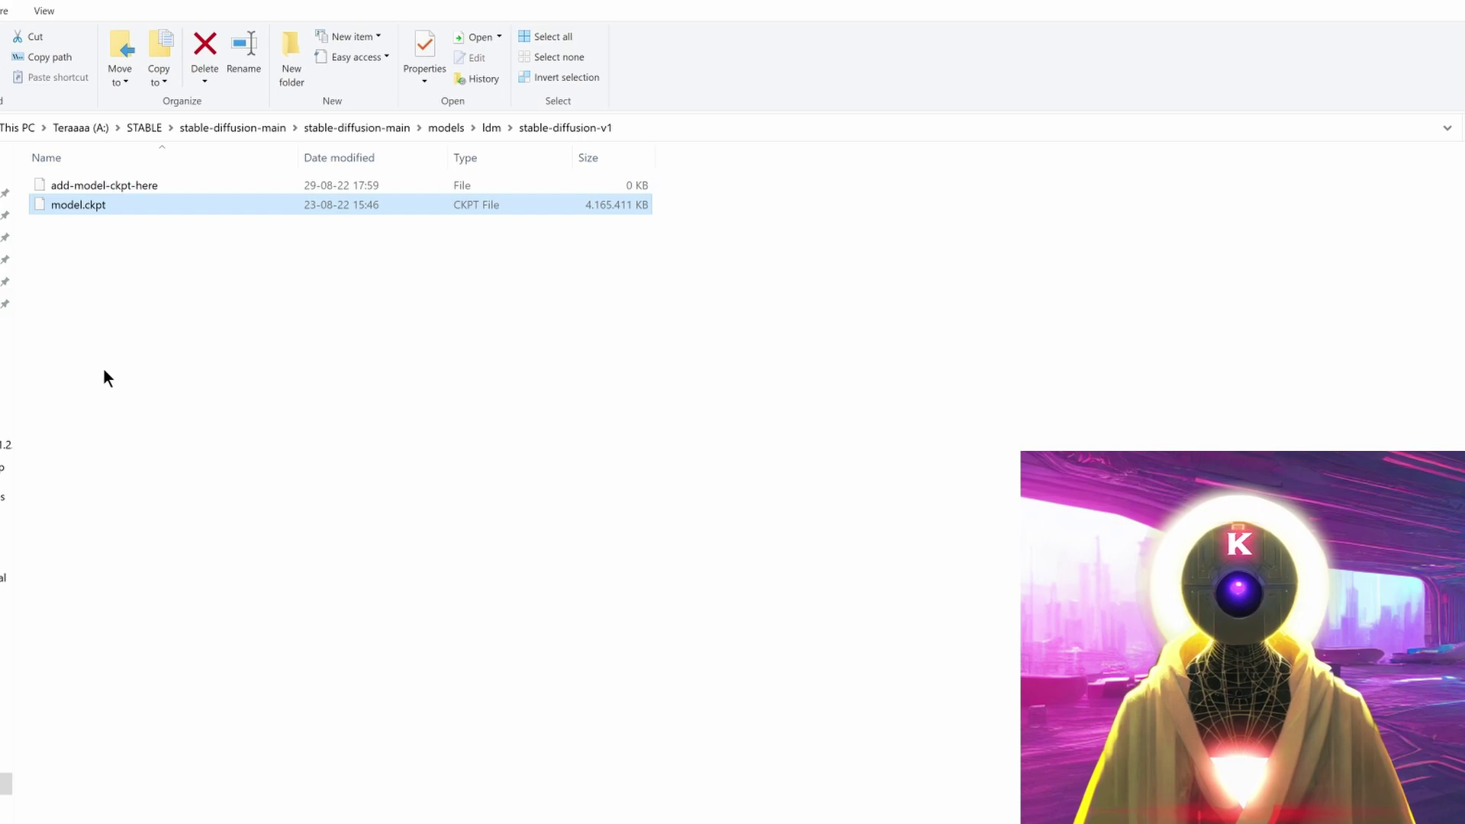
{"action": "left_click_drag", "start_coordinate": [124, 280], "coordinate": [90, 183]}
{"action": "left_click", "coordinate": [169, 299]}
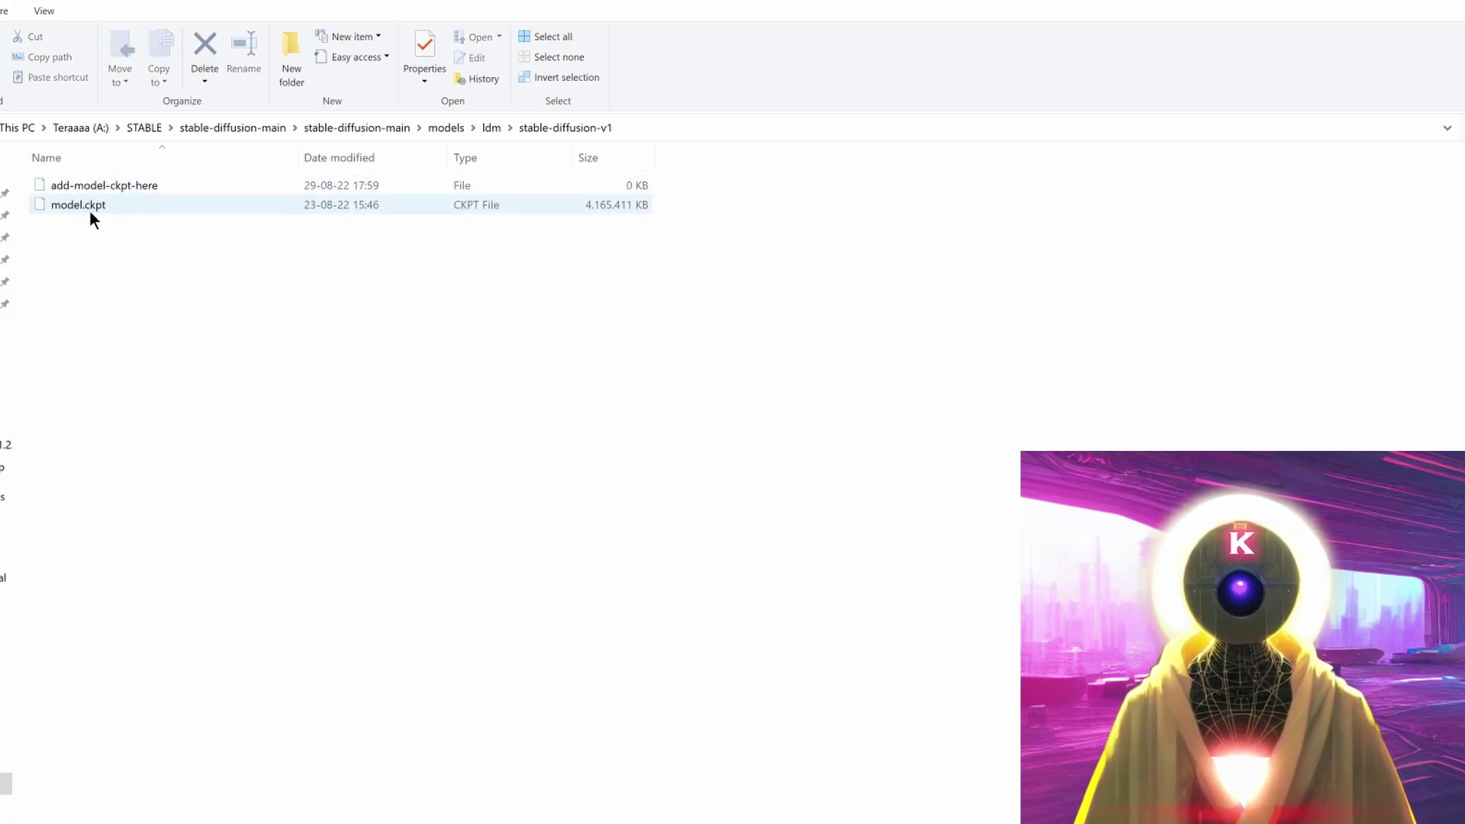
{"action": "left_click", "coordinate": [129, 186]}
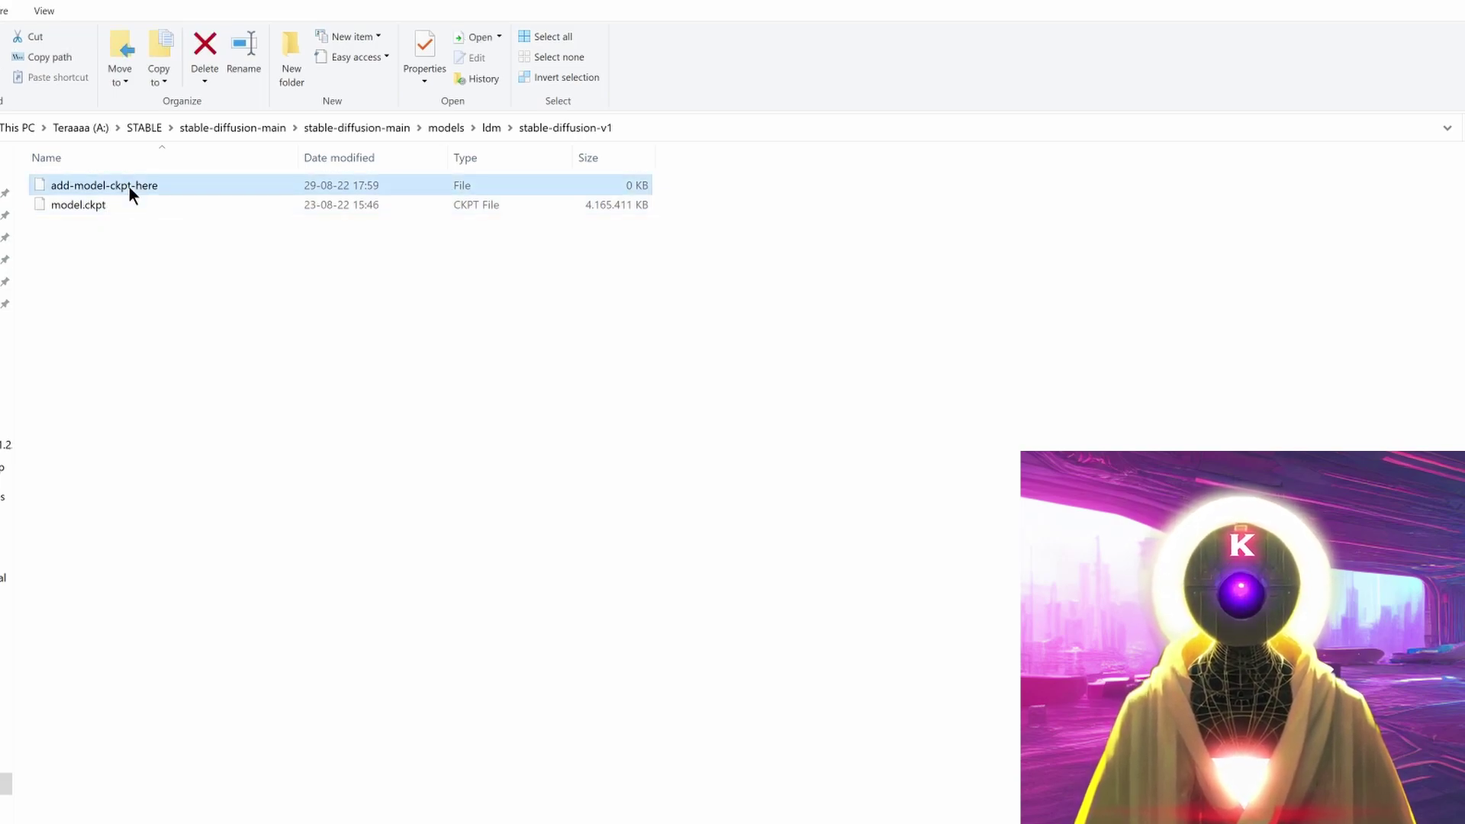
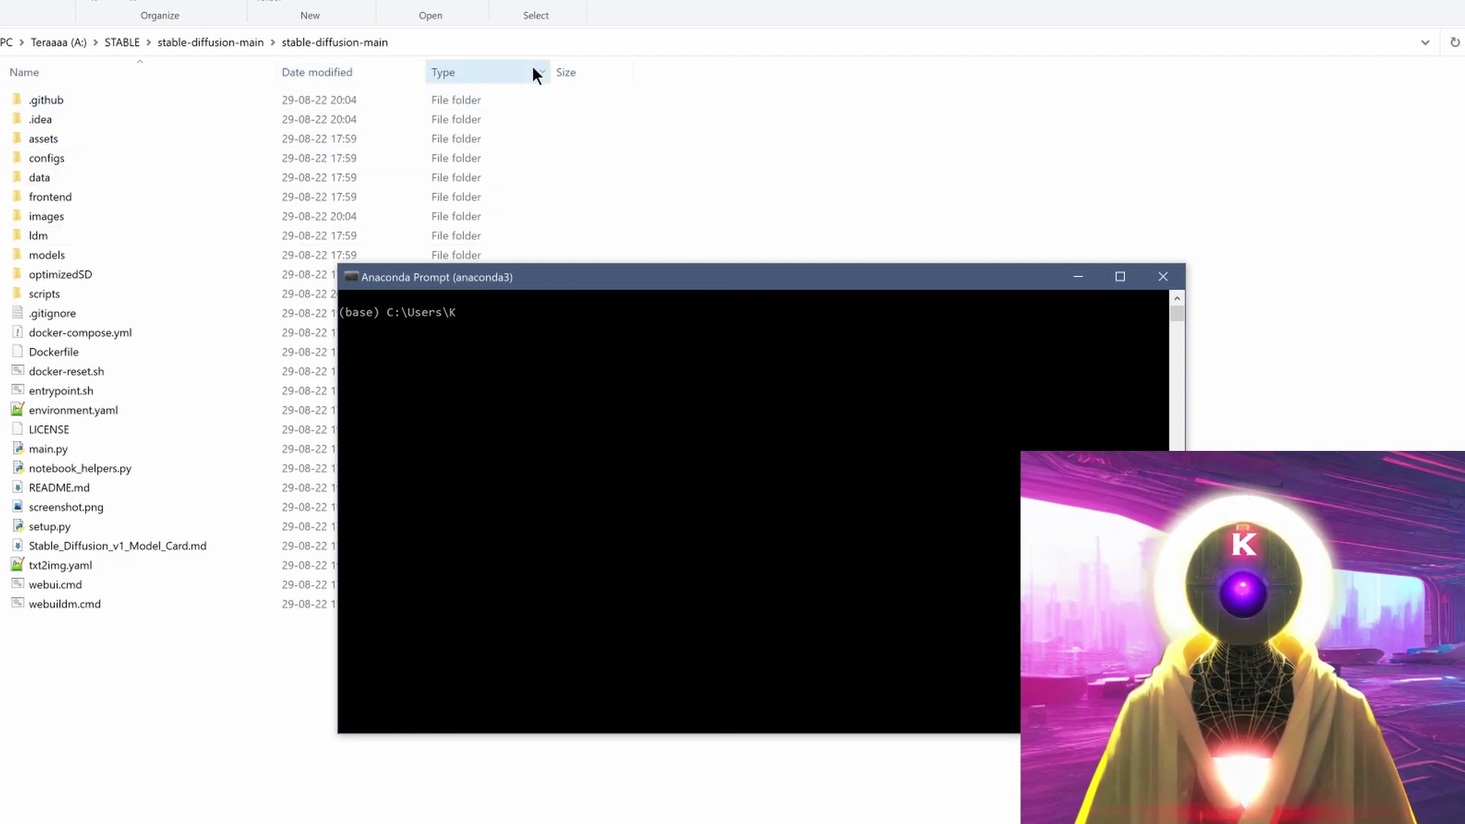
Copy the inner stable-diffusion-main folder's path, switch to Anaconda Prompt and try "cd A:\STABLE\stable-diffusion-main\stable-diffusion-main"
{"action": "left_click", "coordinate": [536, 41]}
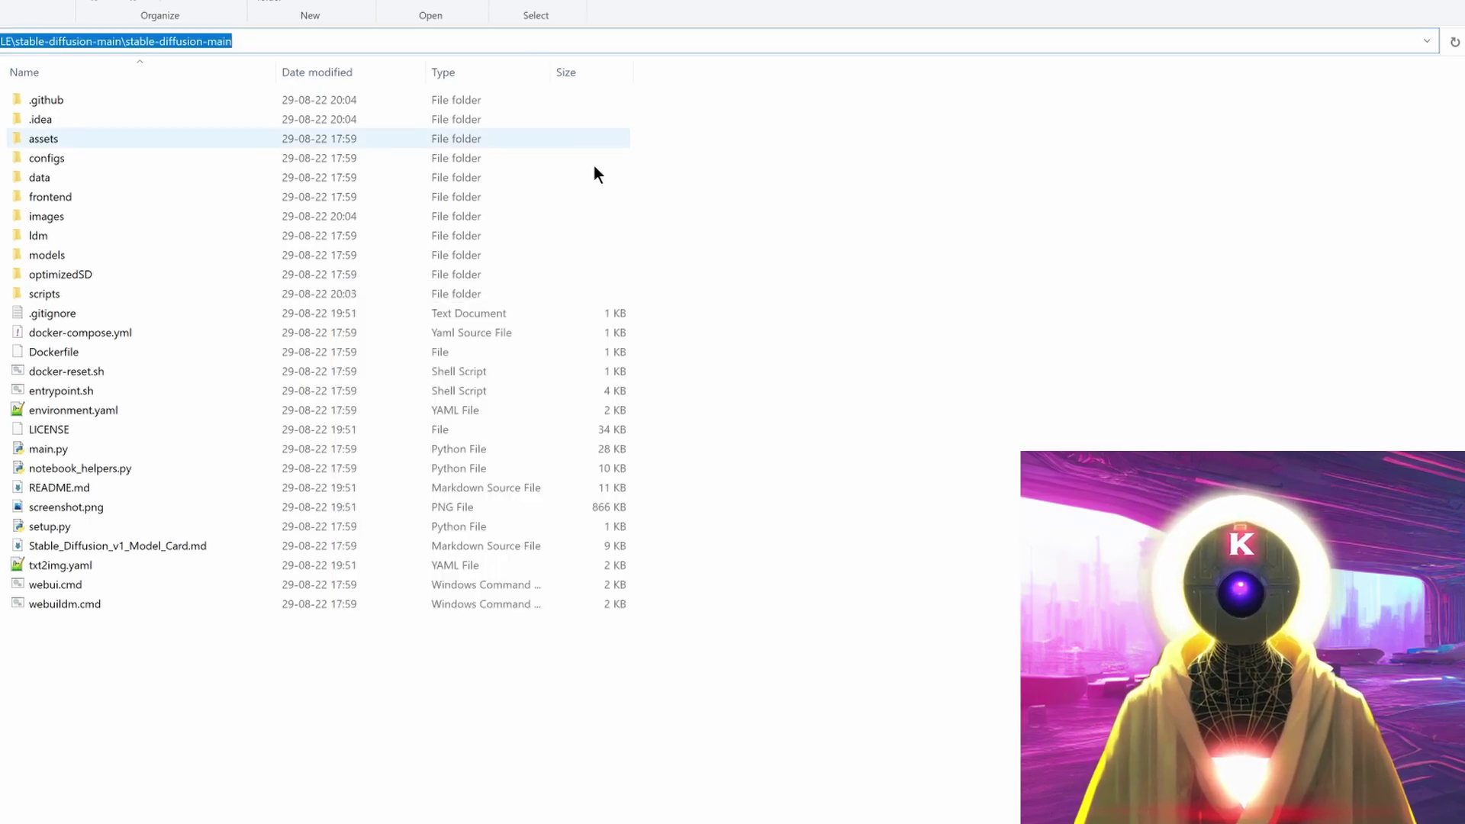
{"action": "key", "text": "alt+Tab"}
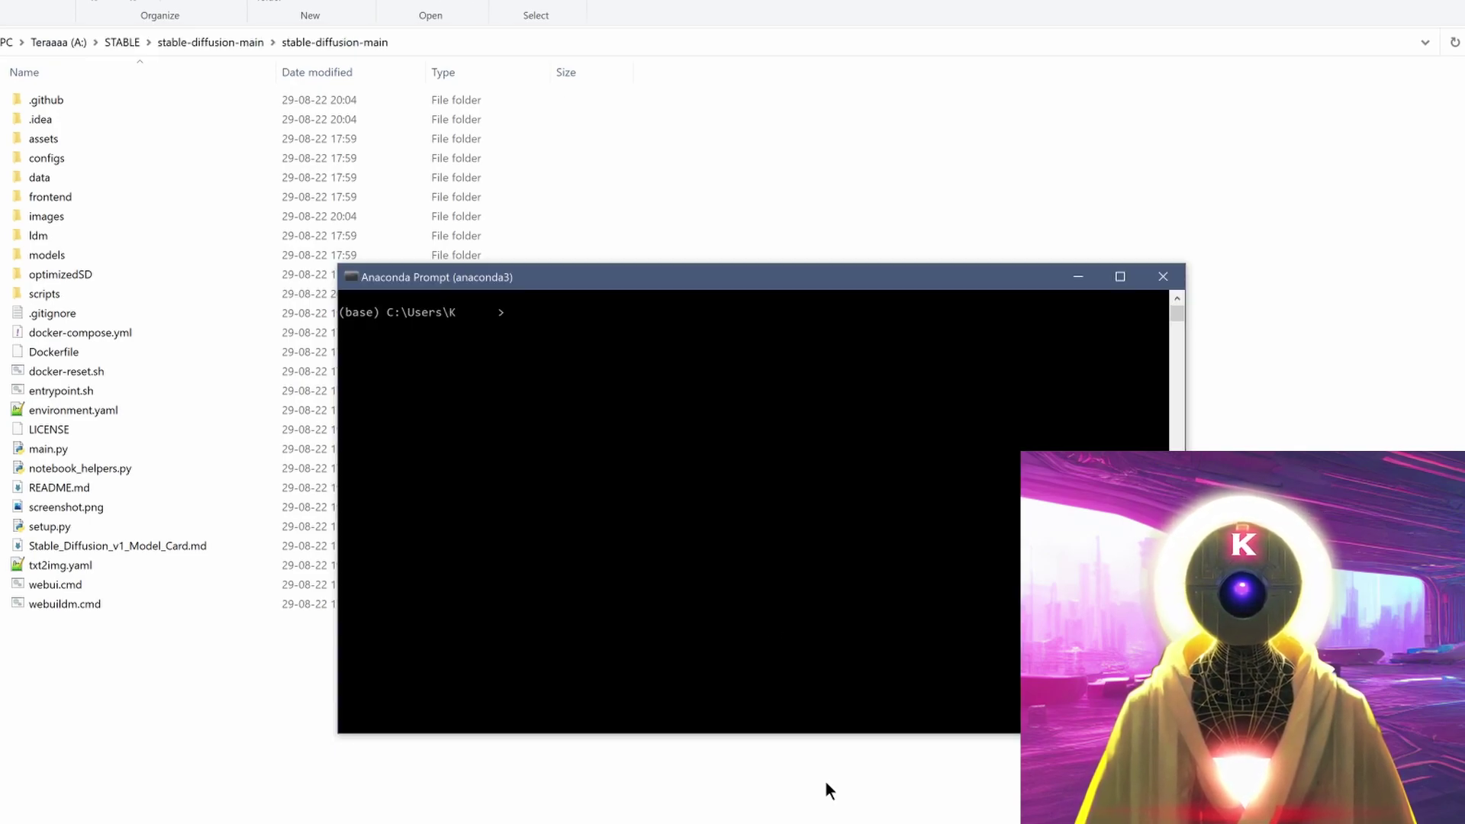
{"action": "left_click", "coordinate": [617, 313]}
{"action": "type", "text": "c"}
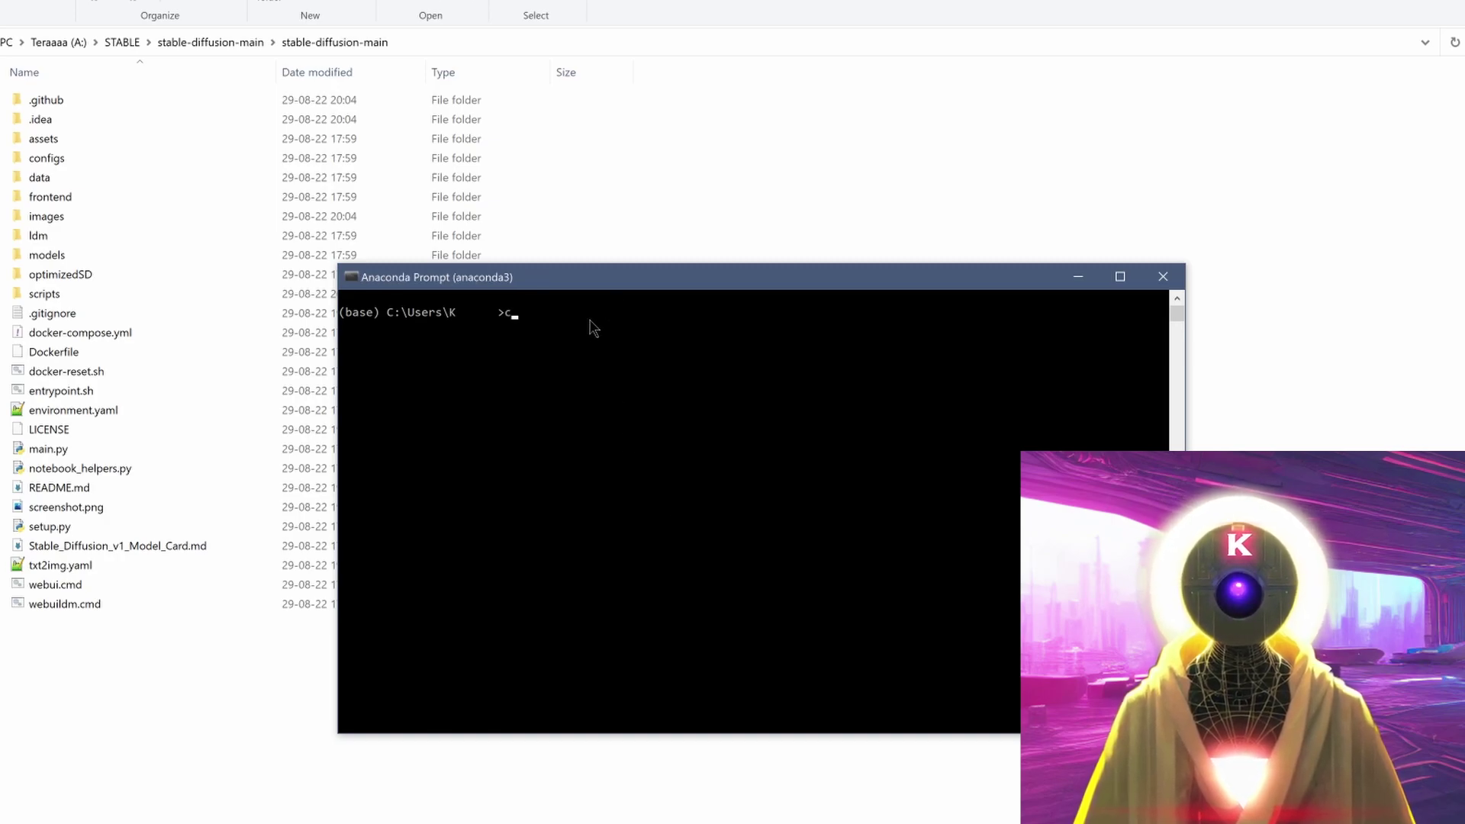
{"action": "type", "text": "d"}
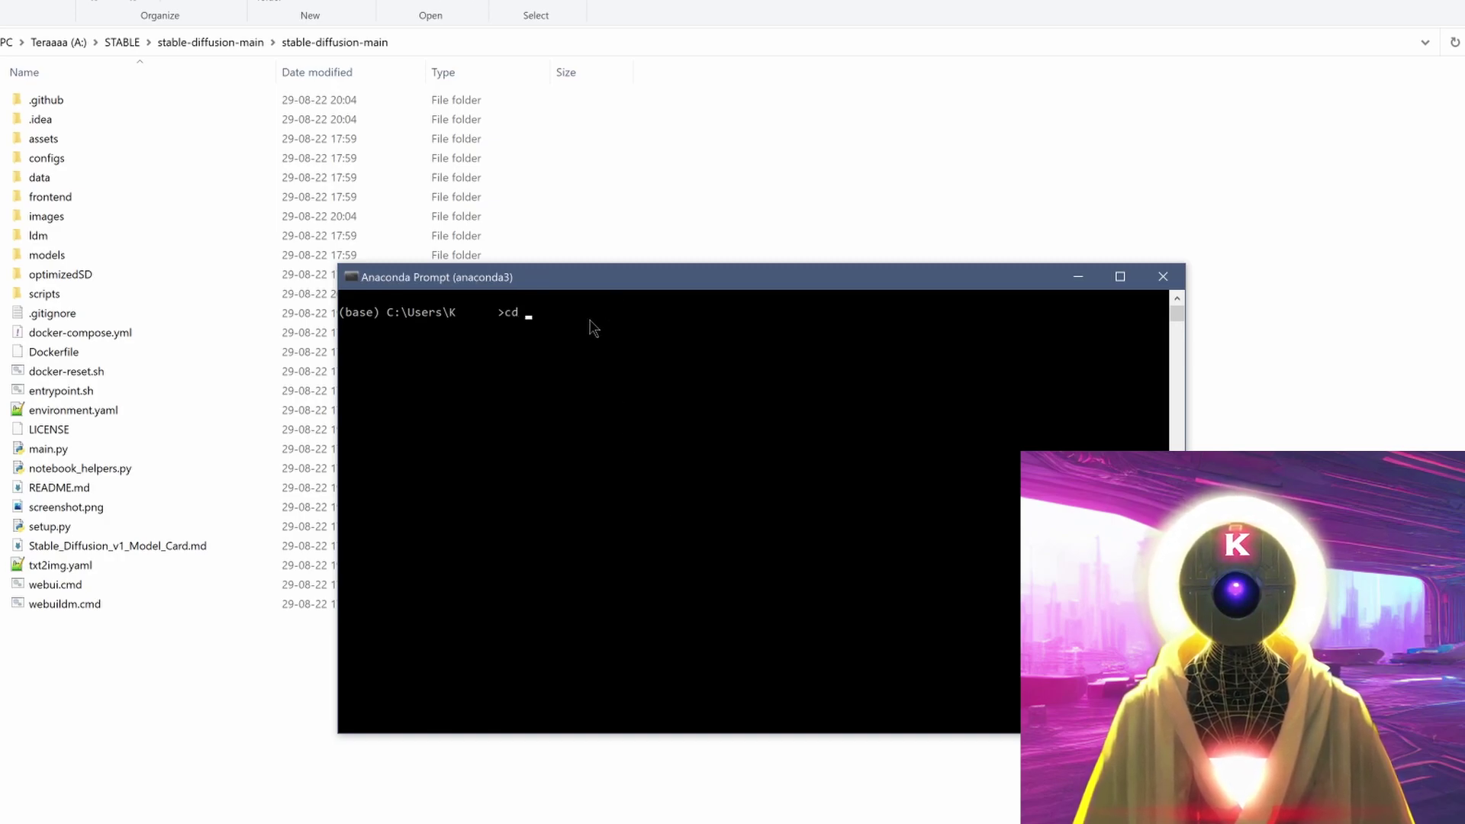
{"action": "type", "text": "A:\\STABLE\\stable-diffusion-main\\stable-diffusion-main"}
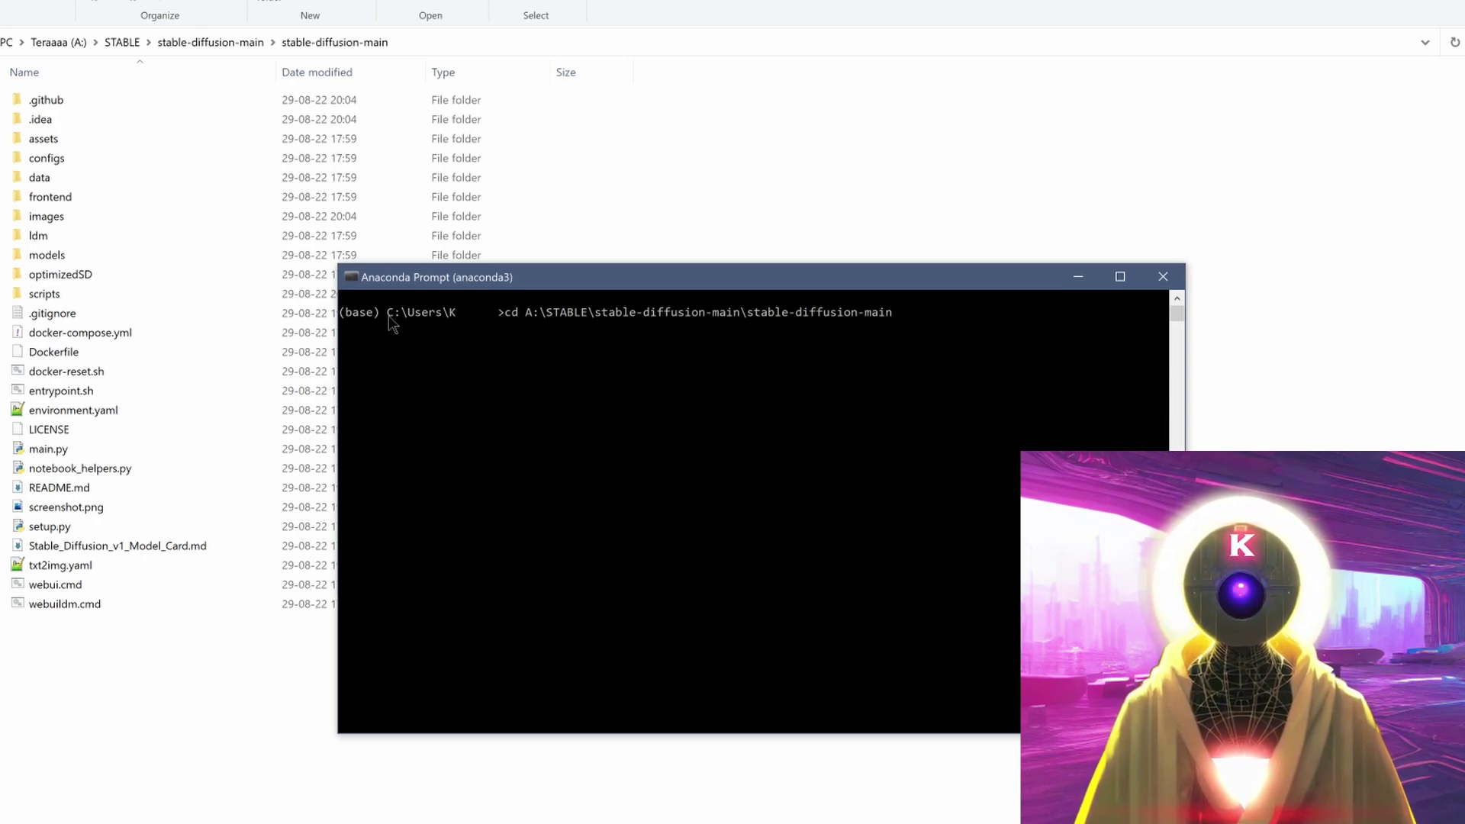
{"action": "key", "text": "Return"}
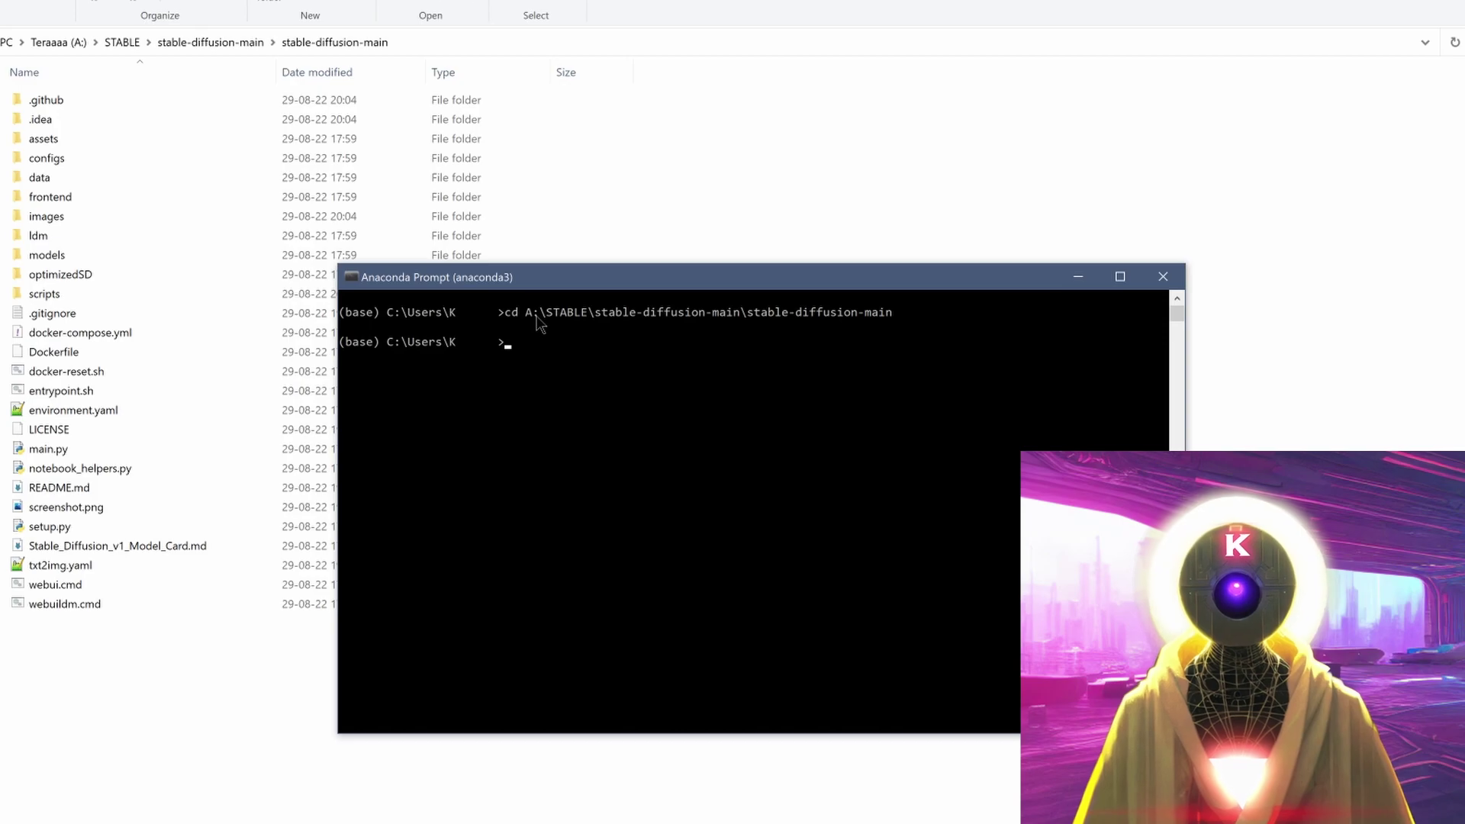
Change the working directory across drives with "cd /d A:\STABLE\stable-diffusion-main\stable-diffusion-main"
{"action": "type", "text": "cd"}
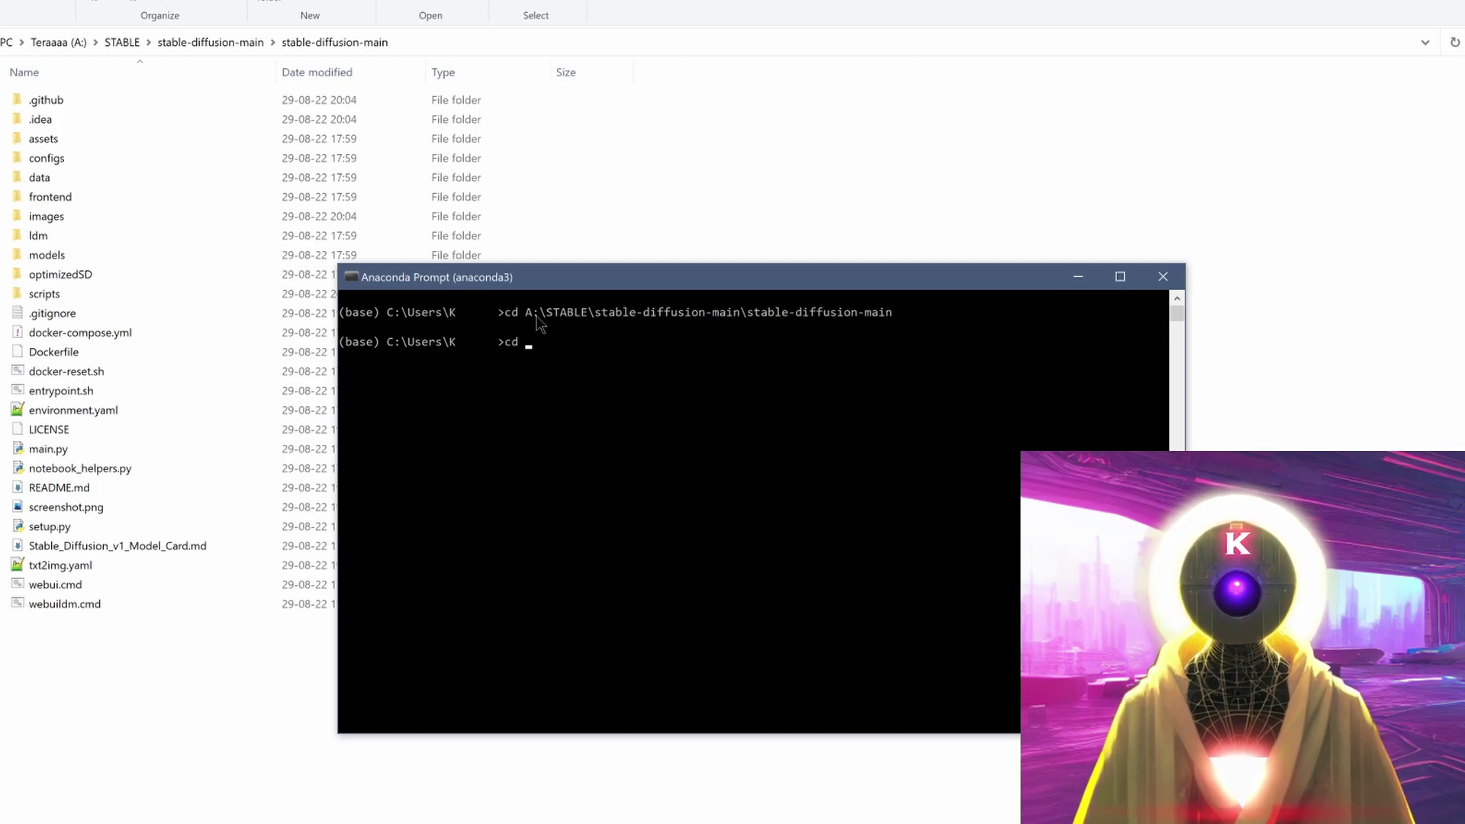
{"action": "type", "text": " /d"}
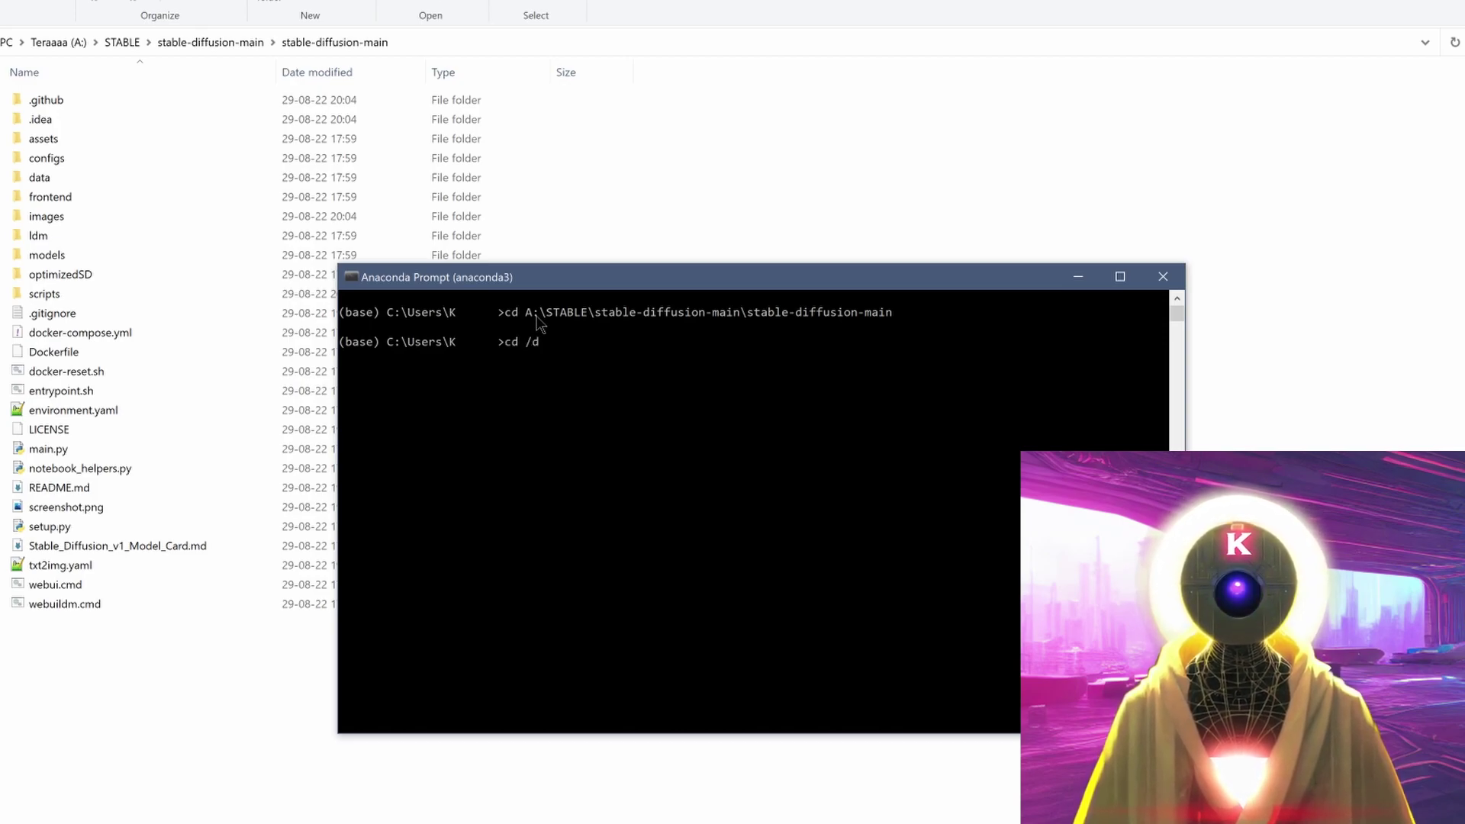
{"action": "type", "text": "A:\\STABLE\\stable-diffusion-main\\stable-diffusion-main"}
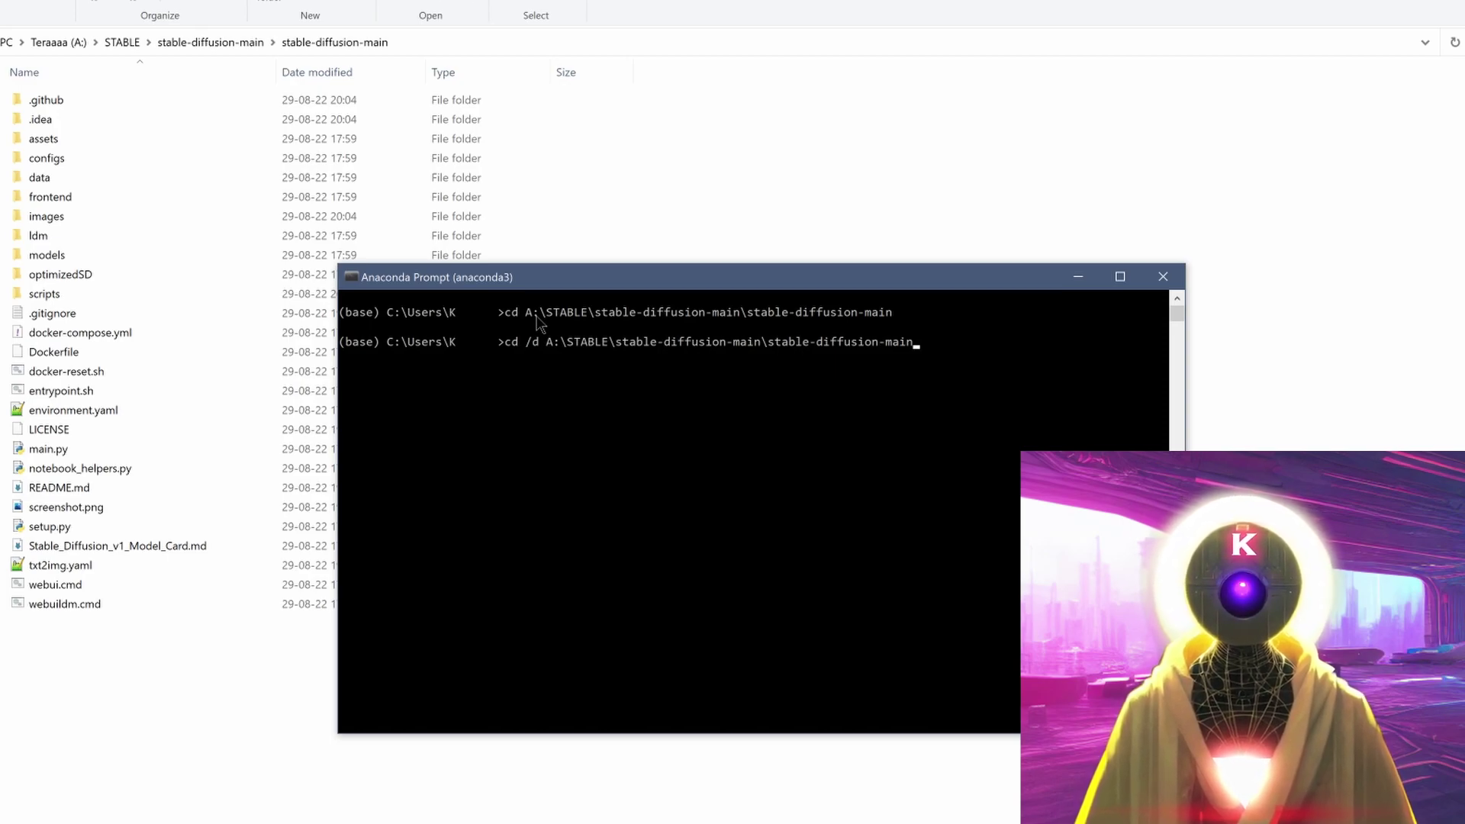
{"action": "key", "text": "Return"}
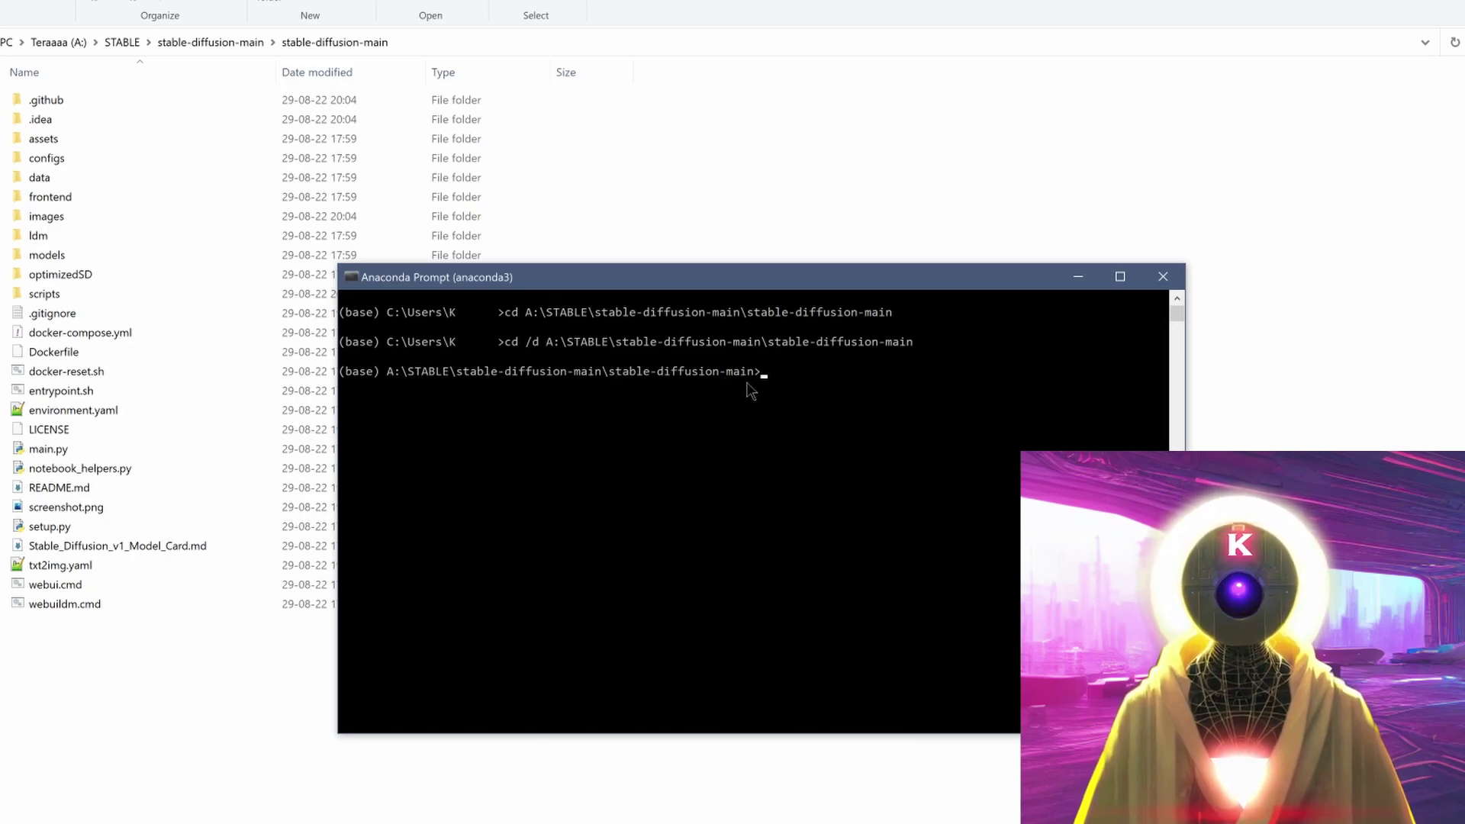
Activate the environment with "conda activate ldm" and run webuildm.cmd from the inner stable-diffusion-main folder in the prompt
{"action": "type", "text": "conda ac"}
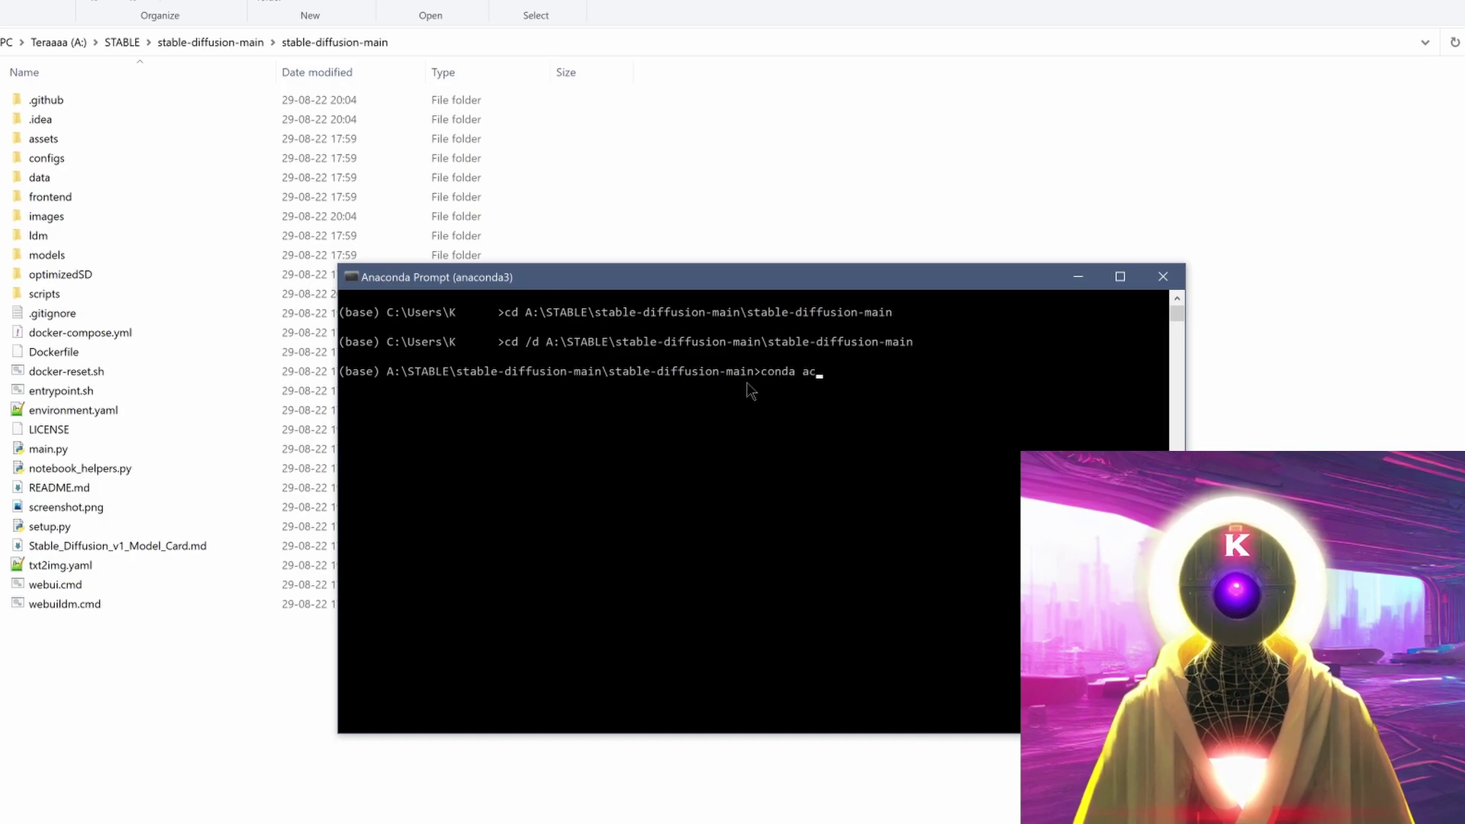
{"action": "type", "text": "tivate ldm"}
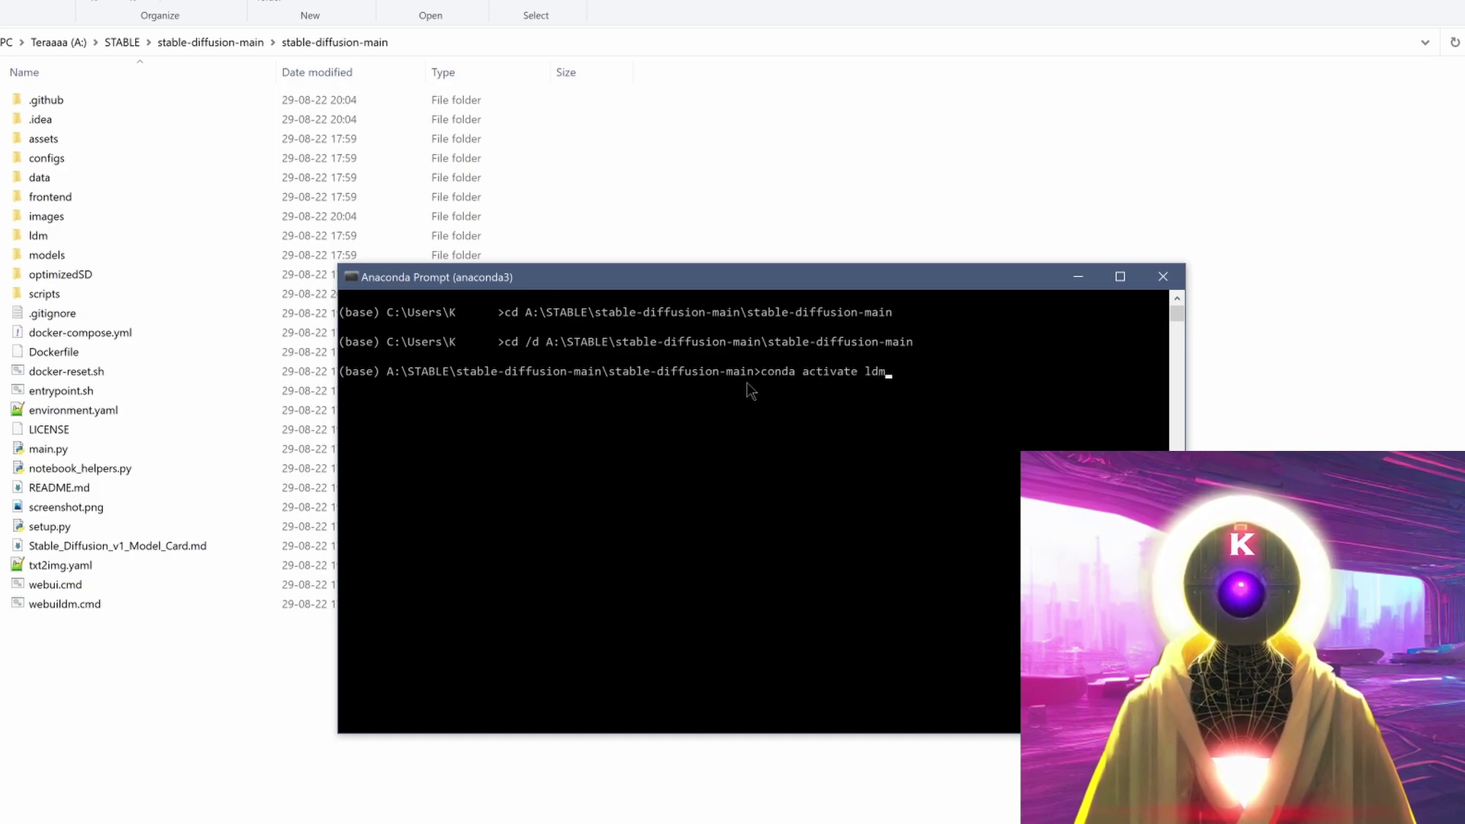
{"action": "key", "text": "Return"}
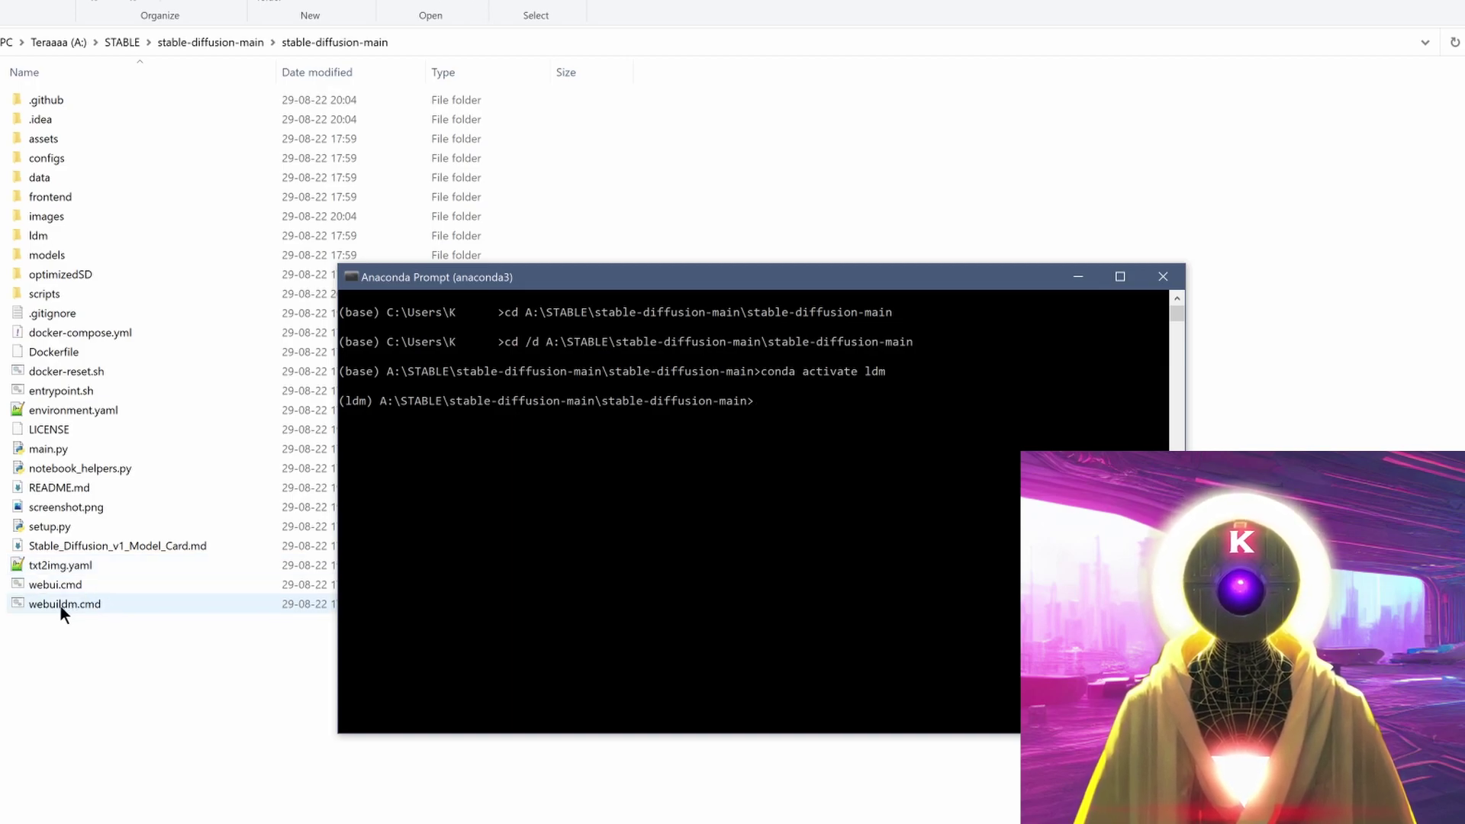
{"action": "left_click_drag", "start_coordinate": [61, 606], "coordinate": [427, 576]}
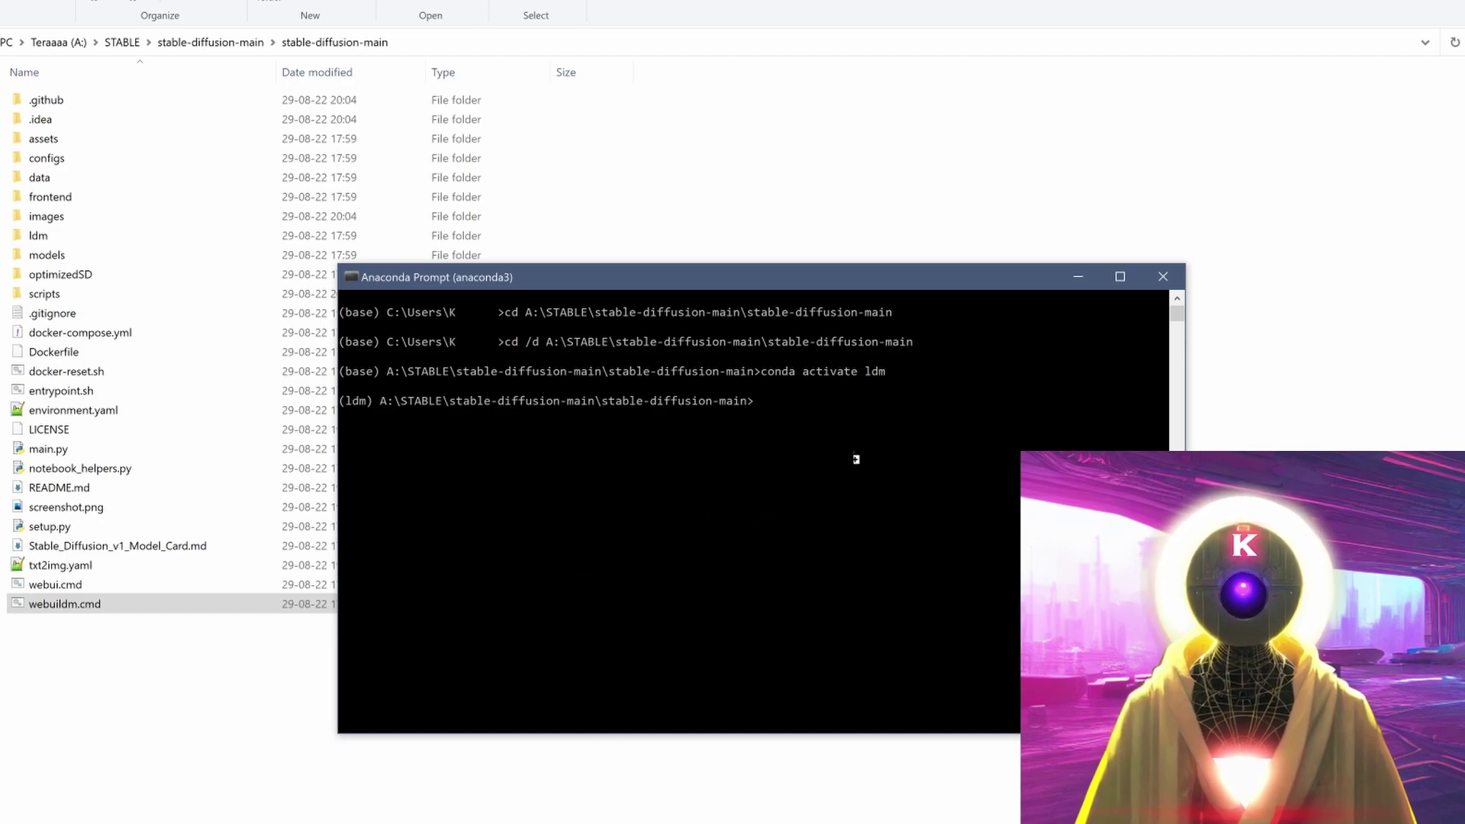
{"action": "left_click_drag", "start_coordinate": [856, 459], "coordinate": [856, 459]}
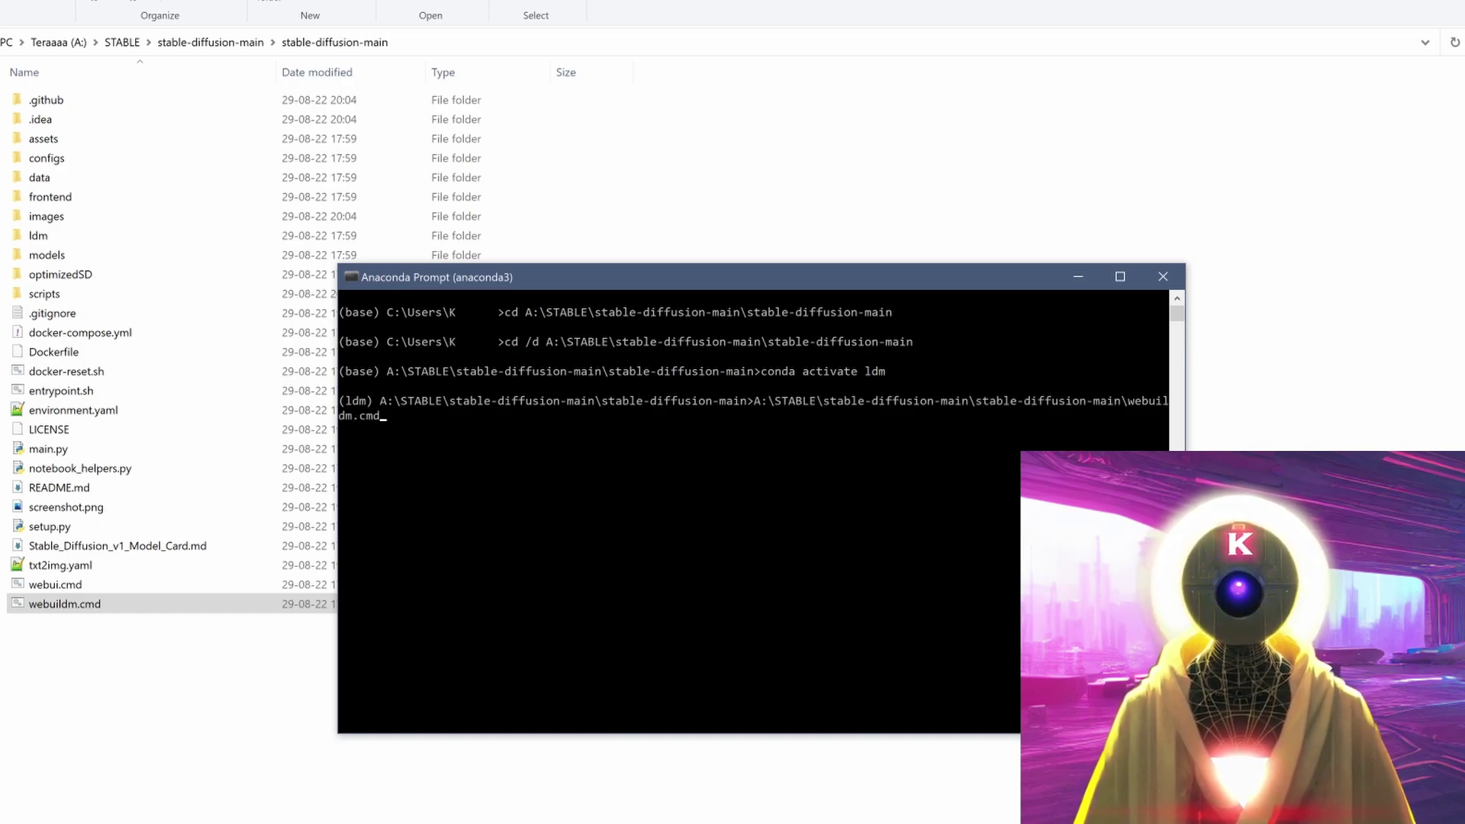
{"action": "key", "text": "Return"}
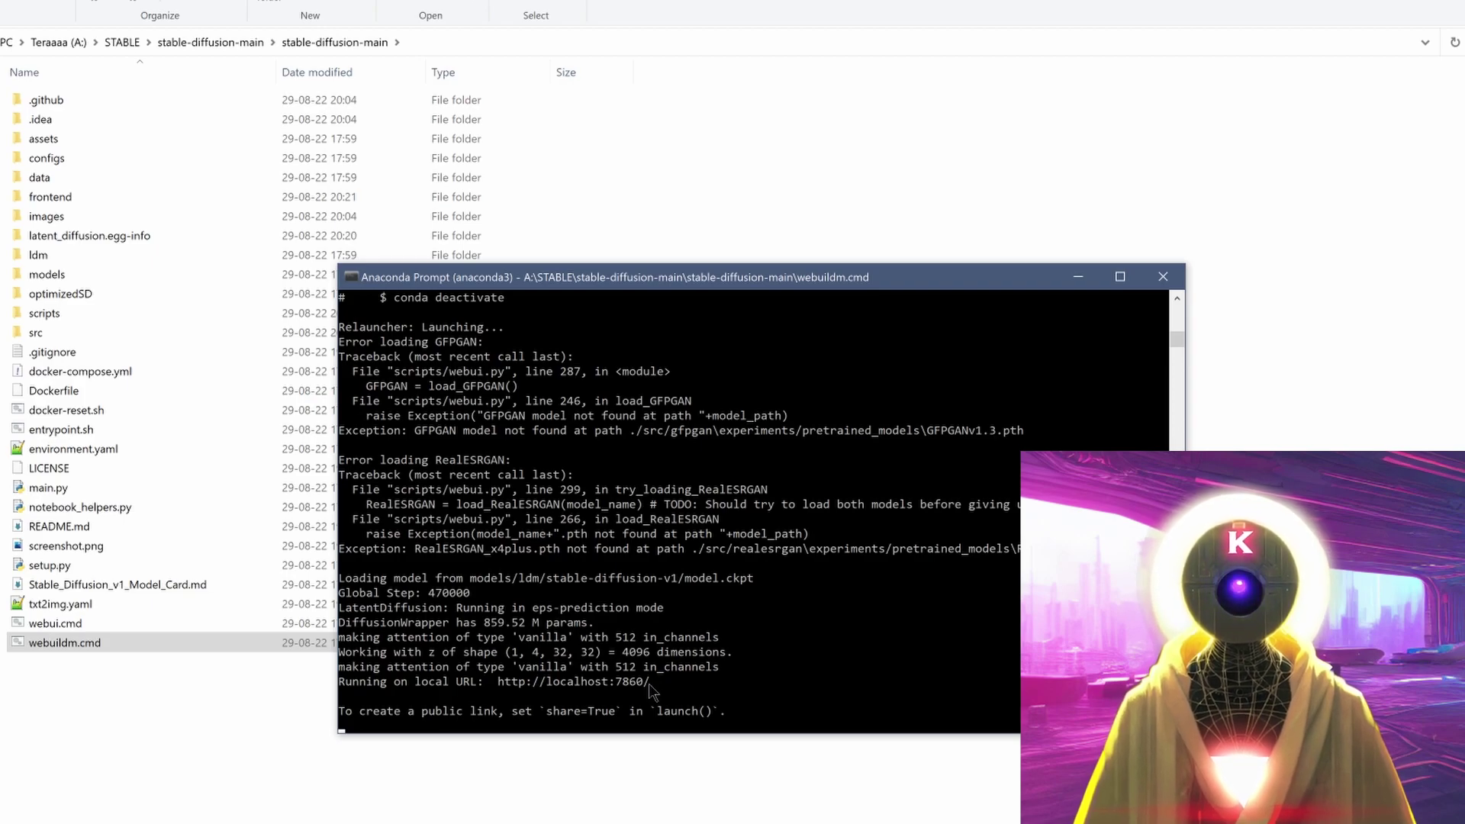
Highlight the local URL in the script's output, clear the selection and close the Anaconda Prompt window
{"action": "left_click_drag", "start_coordinate": [649, 687], "coordinate": [498, 683]}
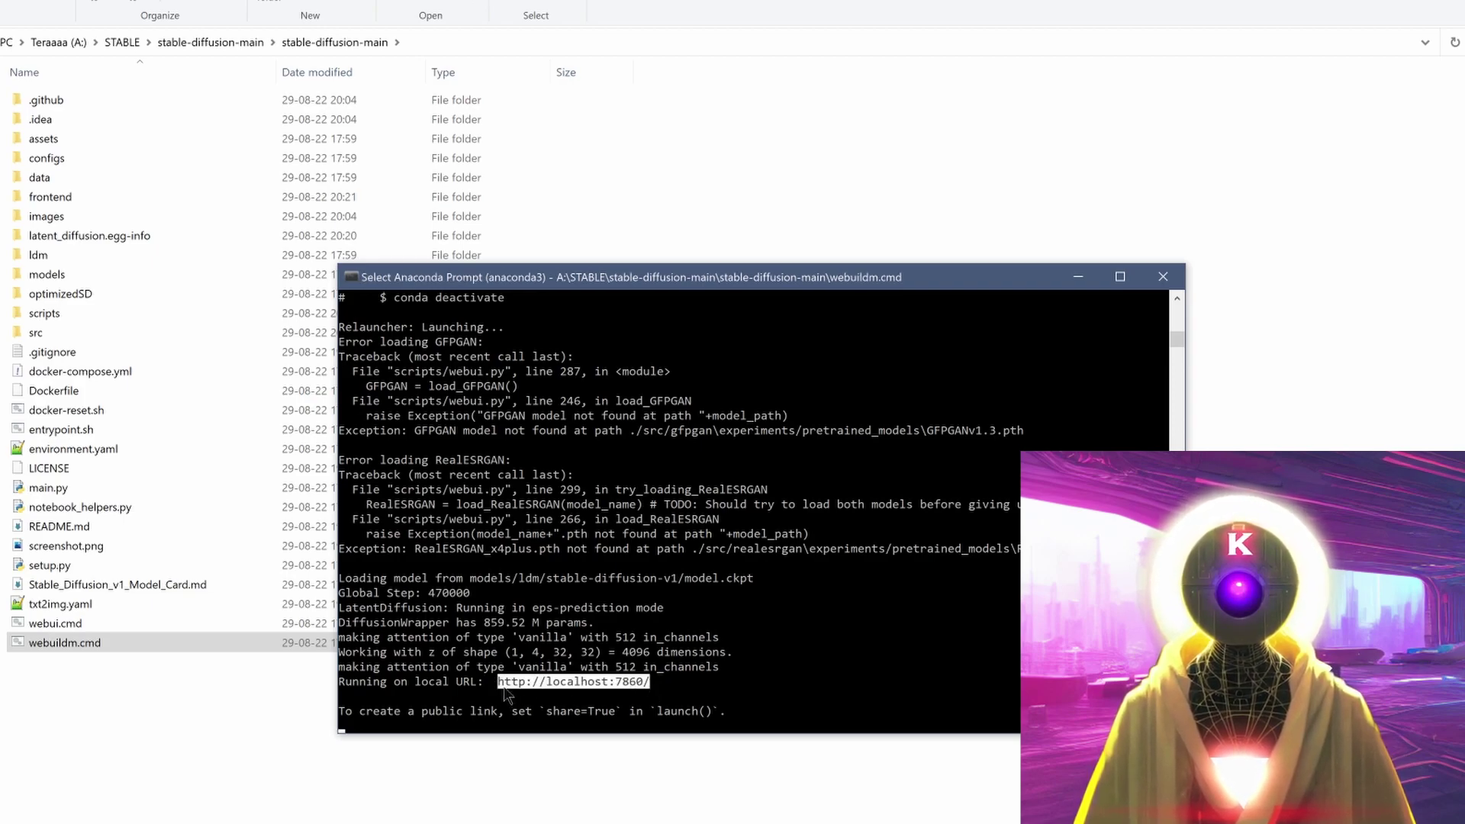
{"action": "left_click", "coordinate": [701, 695]}
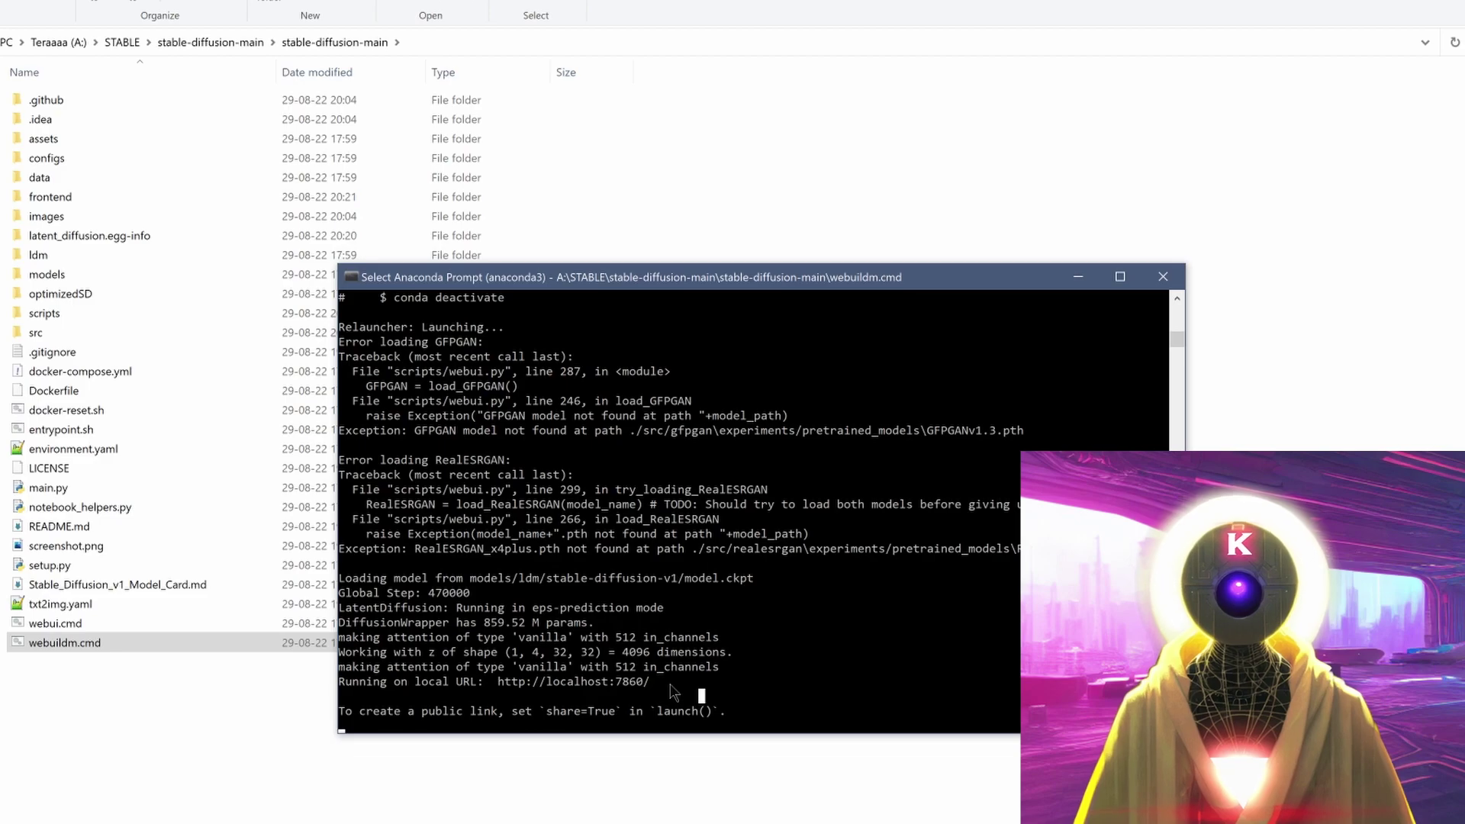
{"action": "left_click", "coordinate": [1165, 282]}
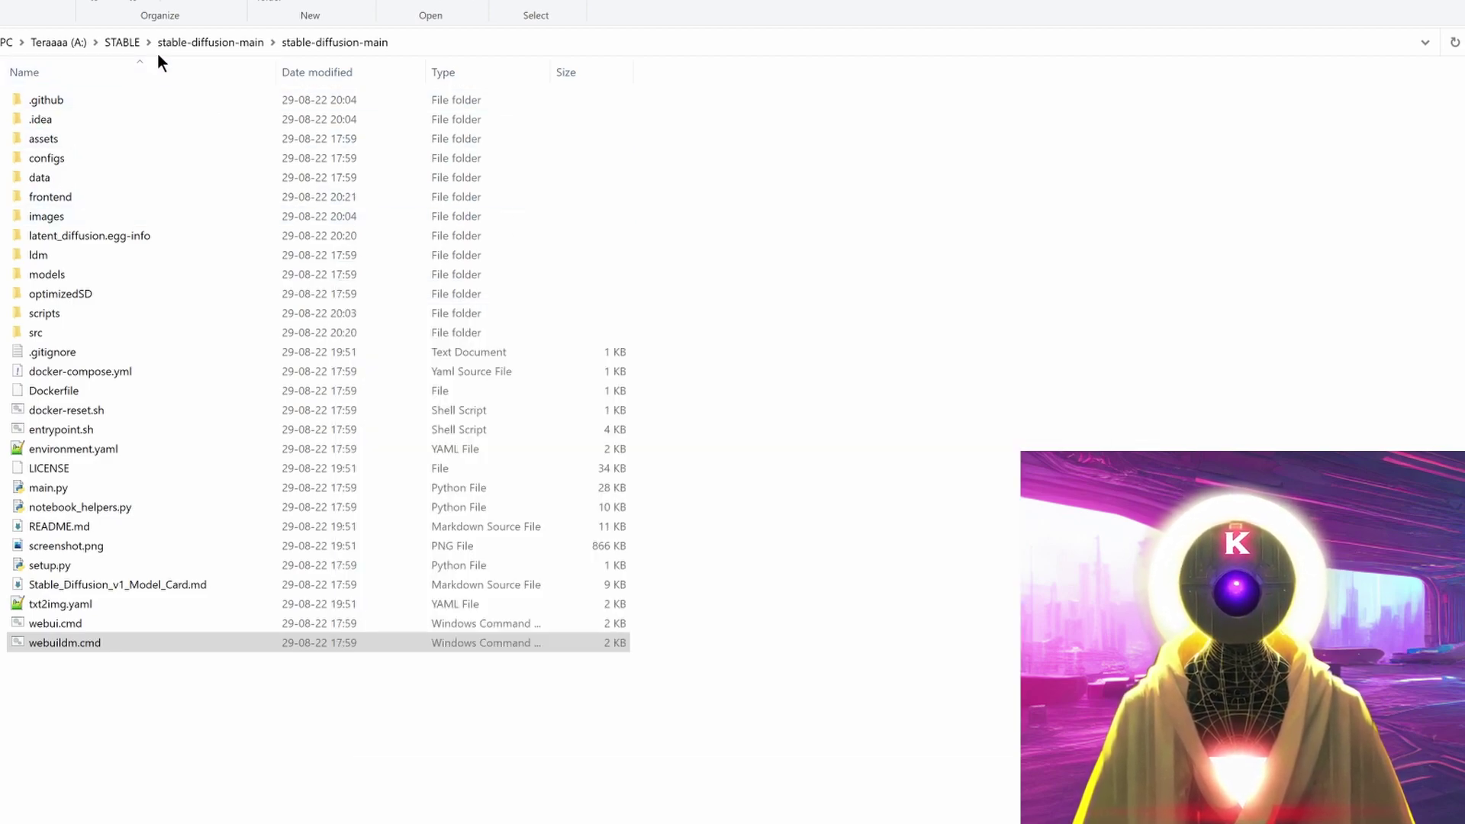
Move RealESRGAN_x4plus.pth and RealESRGAN_x4plus_anime_6B.pth from STABLE into src\realesrgan\experiments\pretrained_models inside the inner stable-diffusion-main folder
{"action": "left_click", "coordinate": [122, 42]}
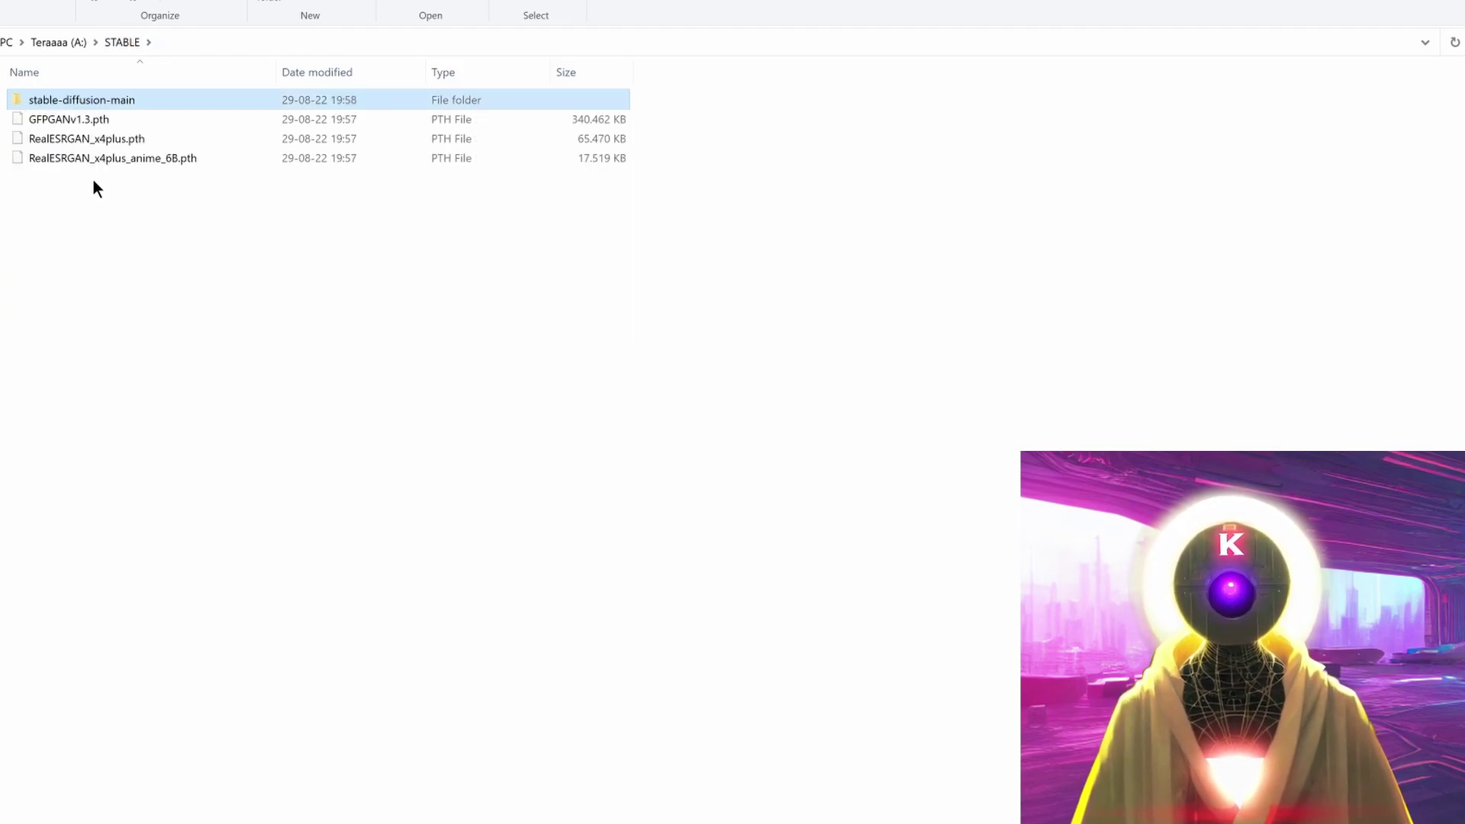
{"action": "left_click_drag", "start_coordinate": [93, 181], "coordinate": [61, 145]}
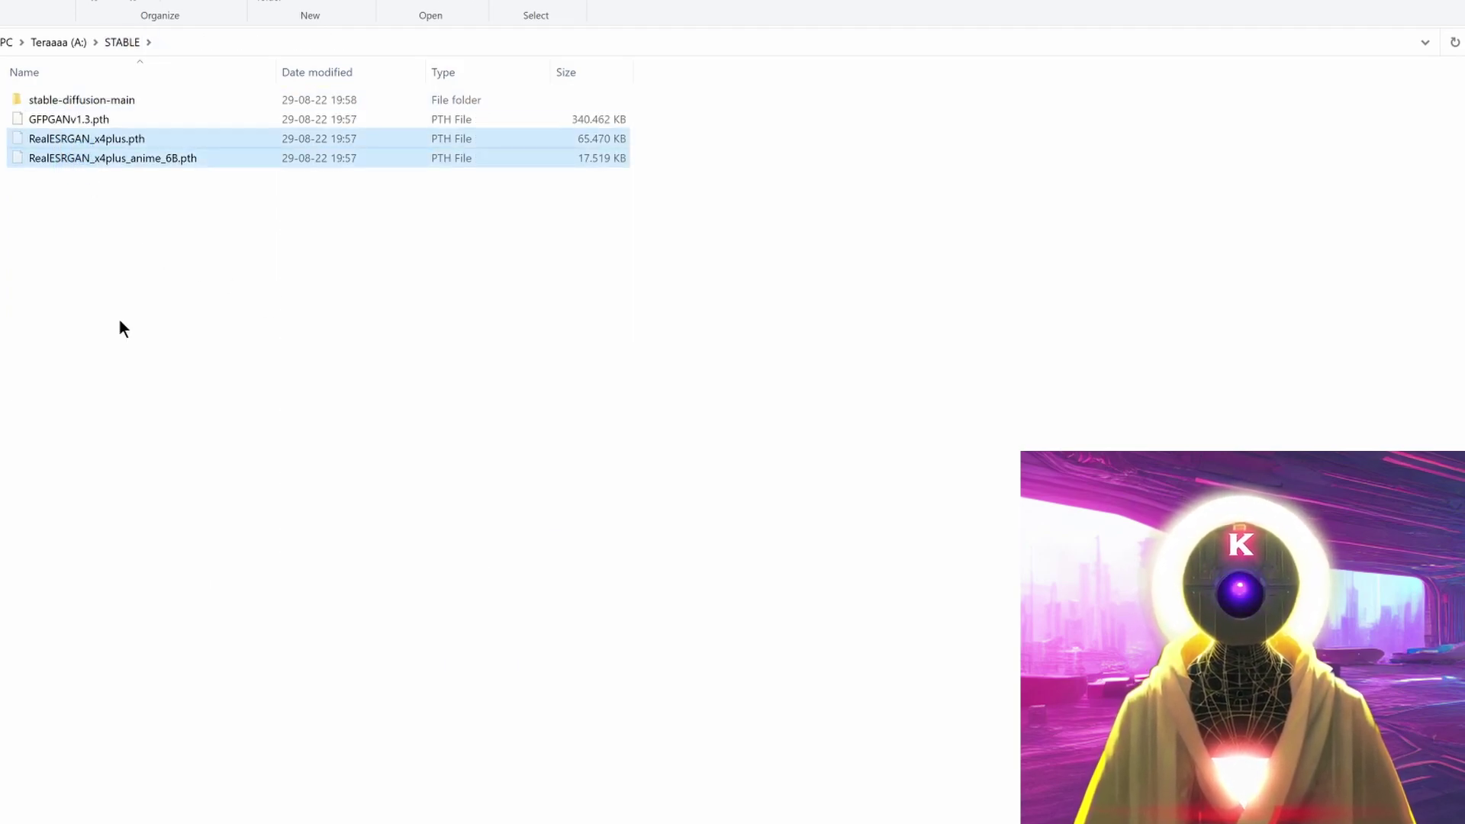
{"action": "double_click", "coordinate": [83, 98]}
{"action": "double_click", "coordinate": [82, 94]}
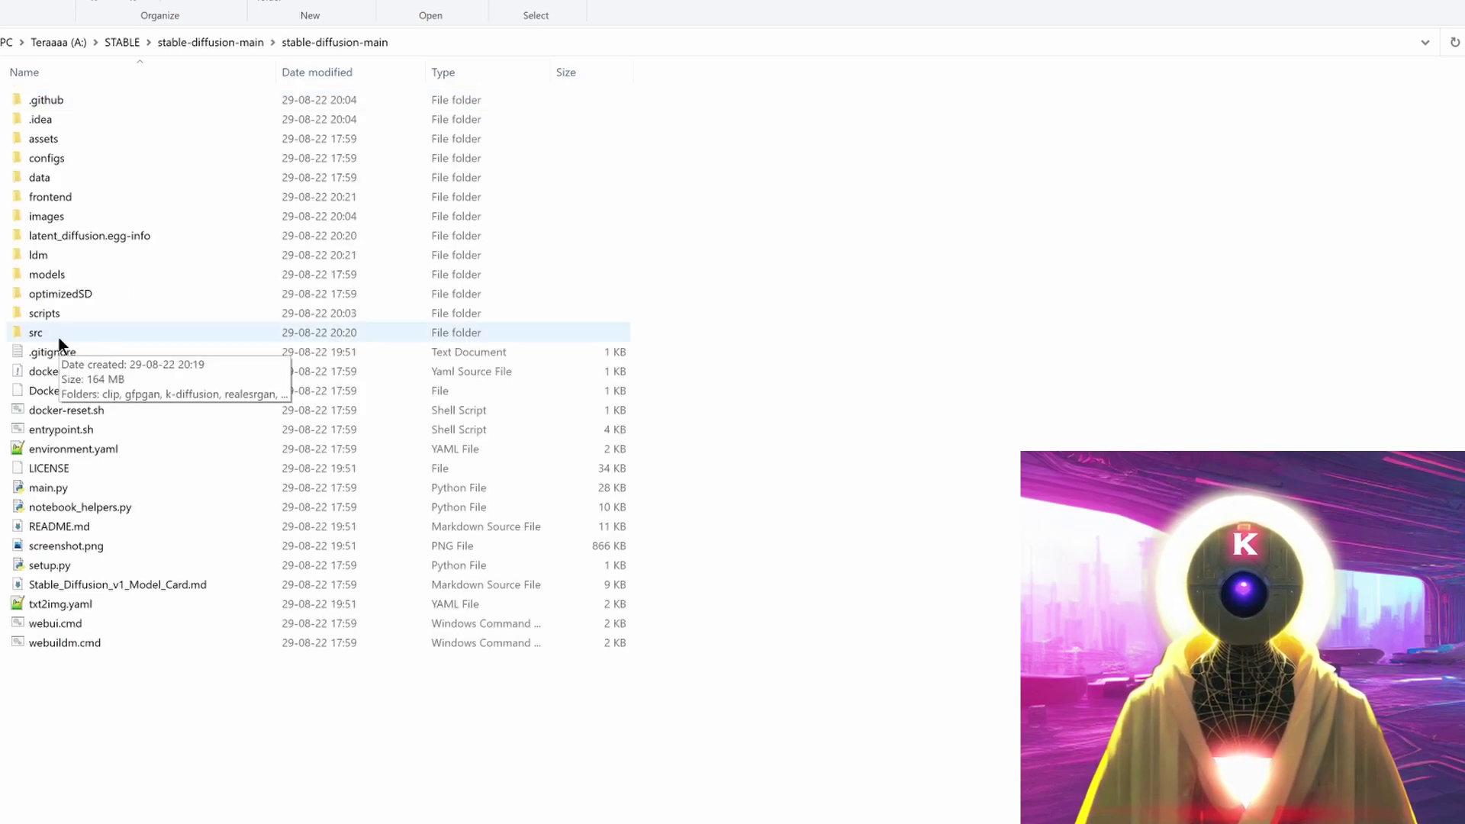
{"action": "double_click", "coordinate": [58, 334]}
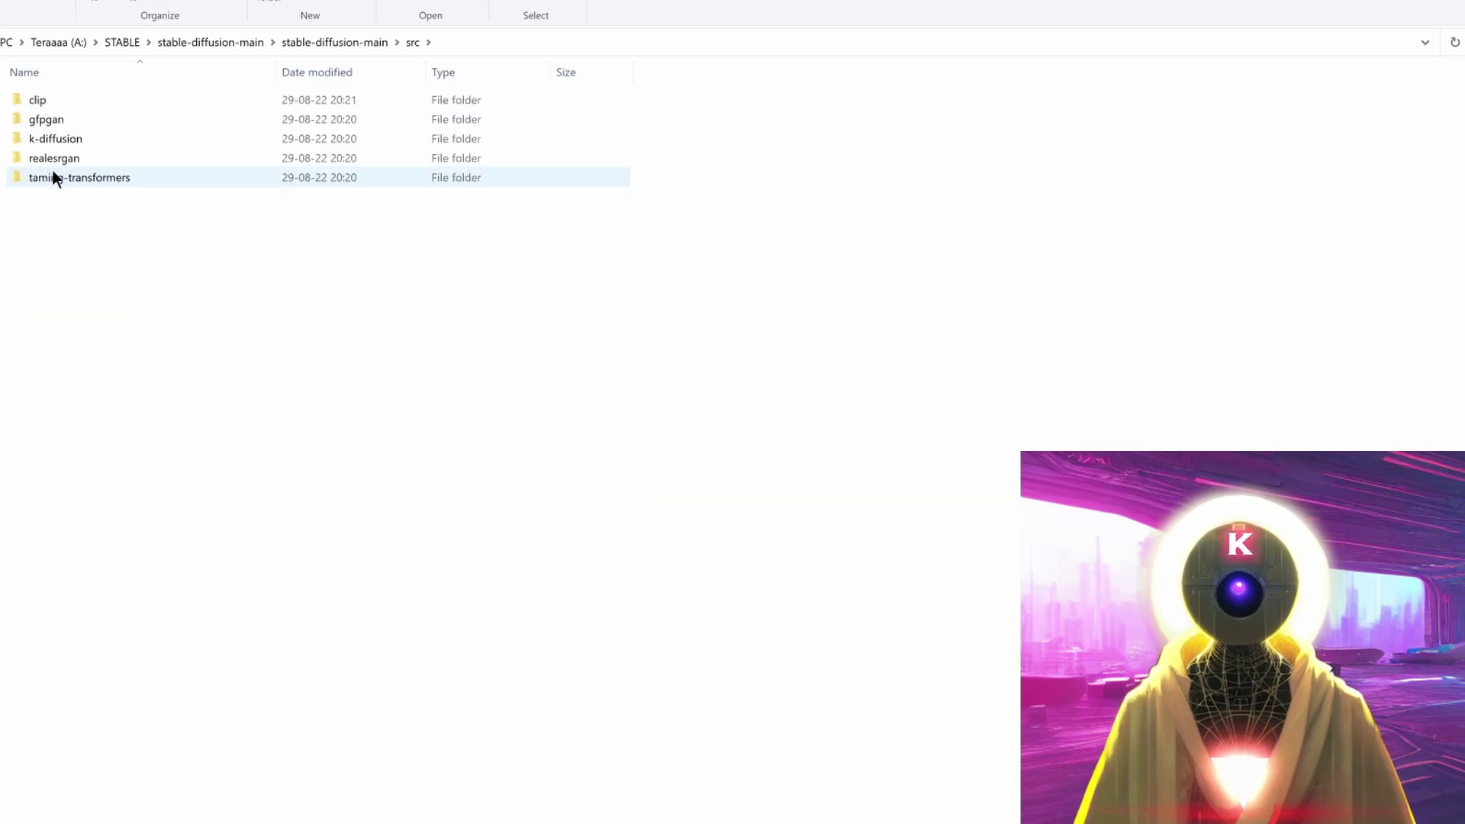
{"action": "double_click", "coordinate": [53, 159]}
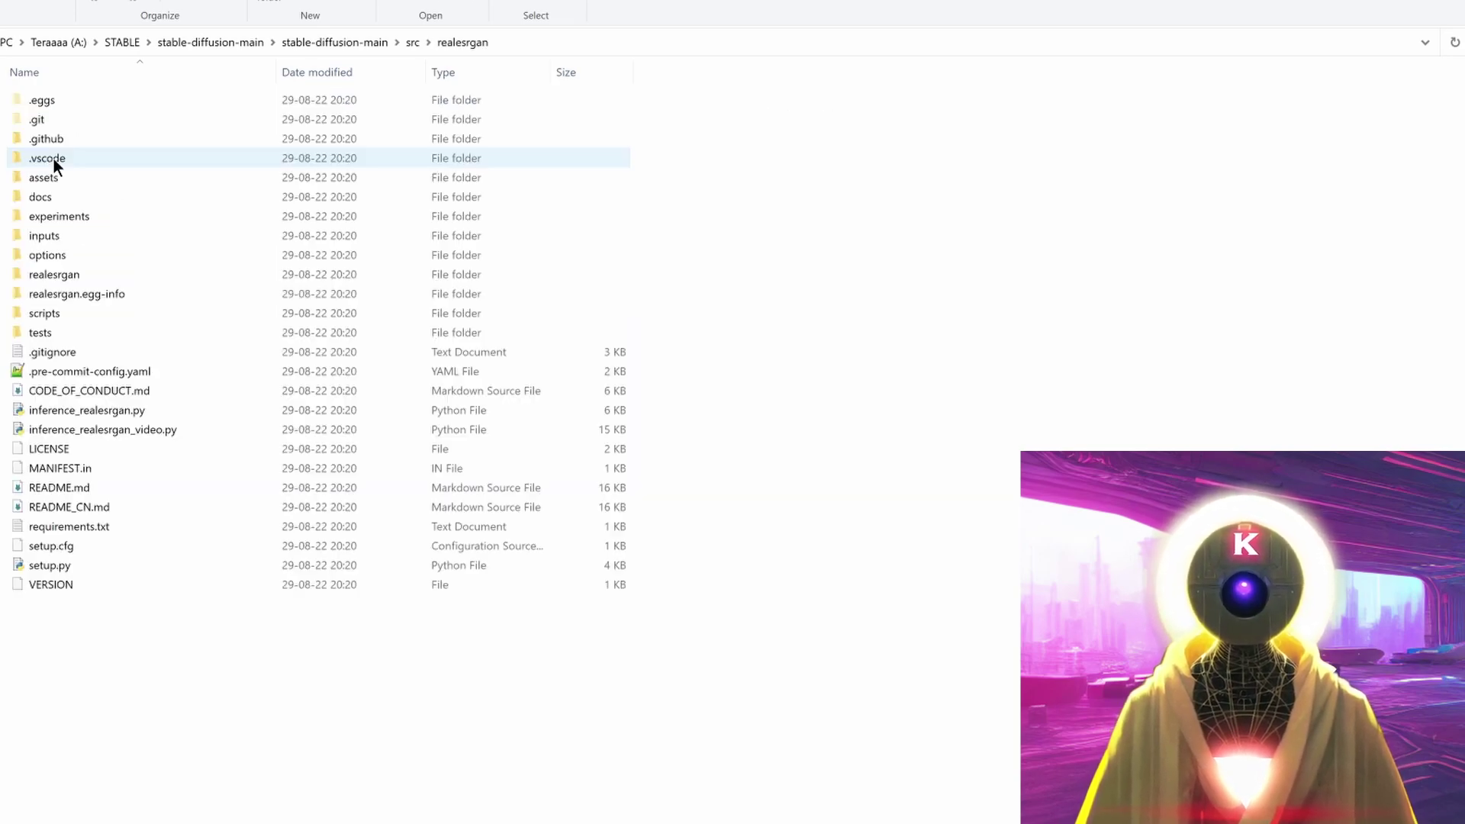
{"action": "double_click", "coordinate": [70, 211]}
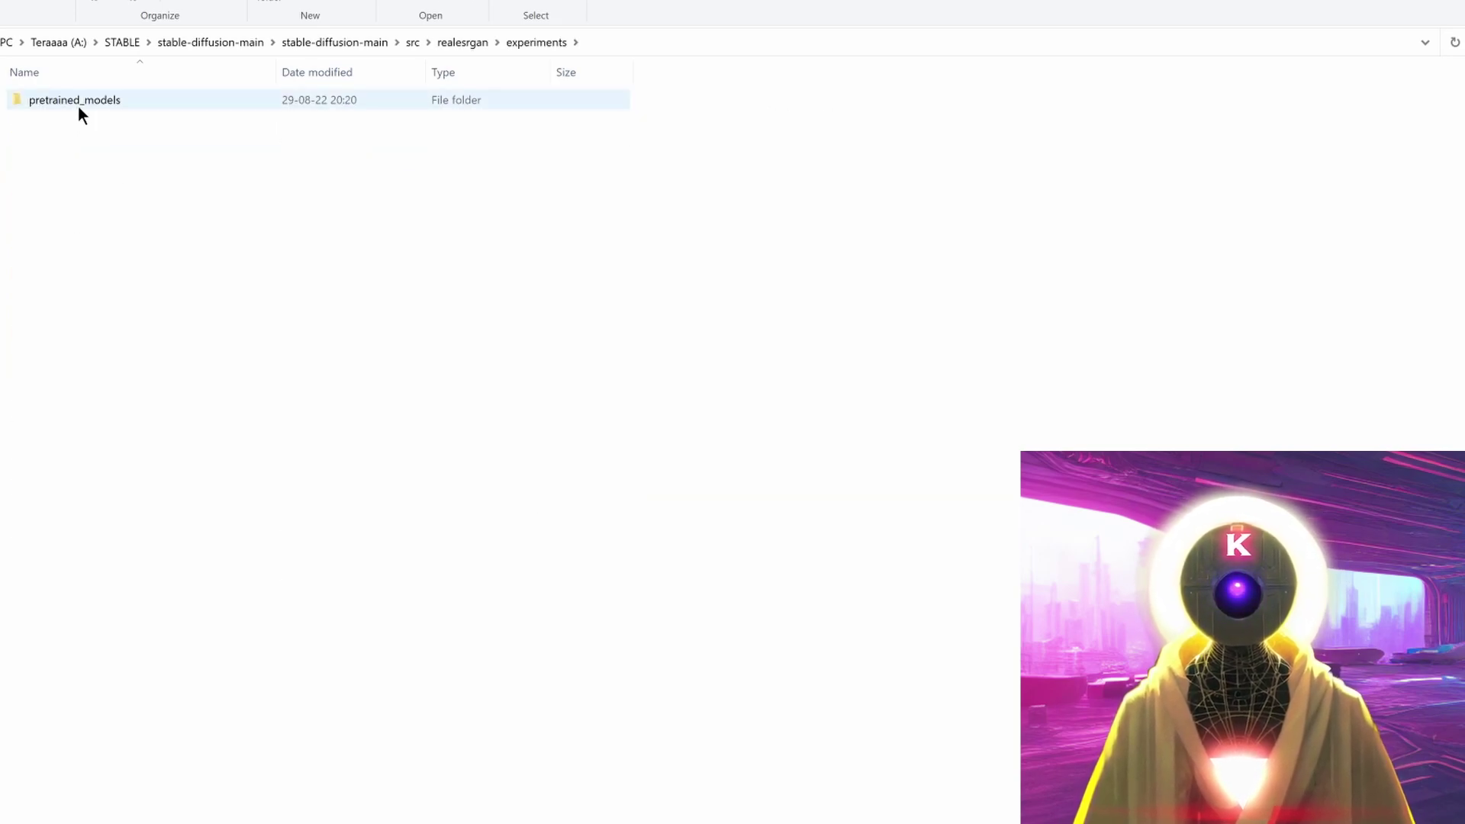
{"action": "double_click", "coordinate": [78, 105]}
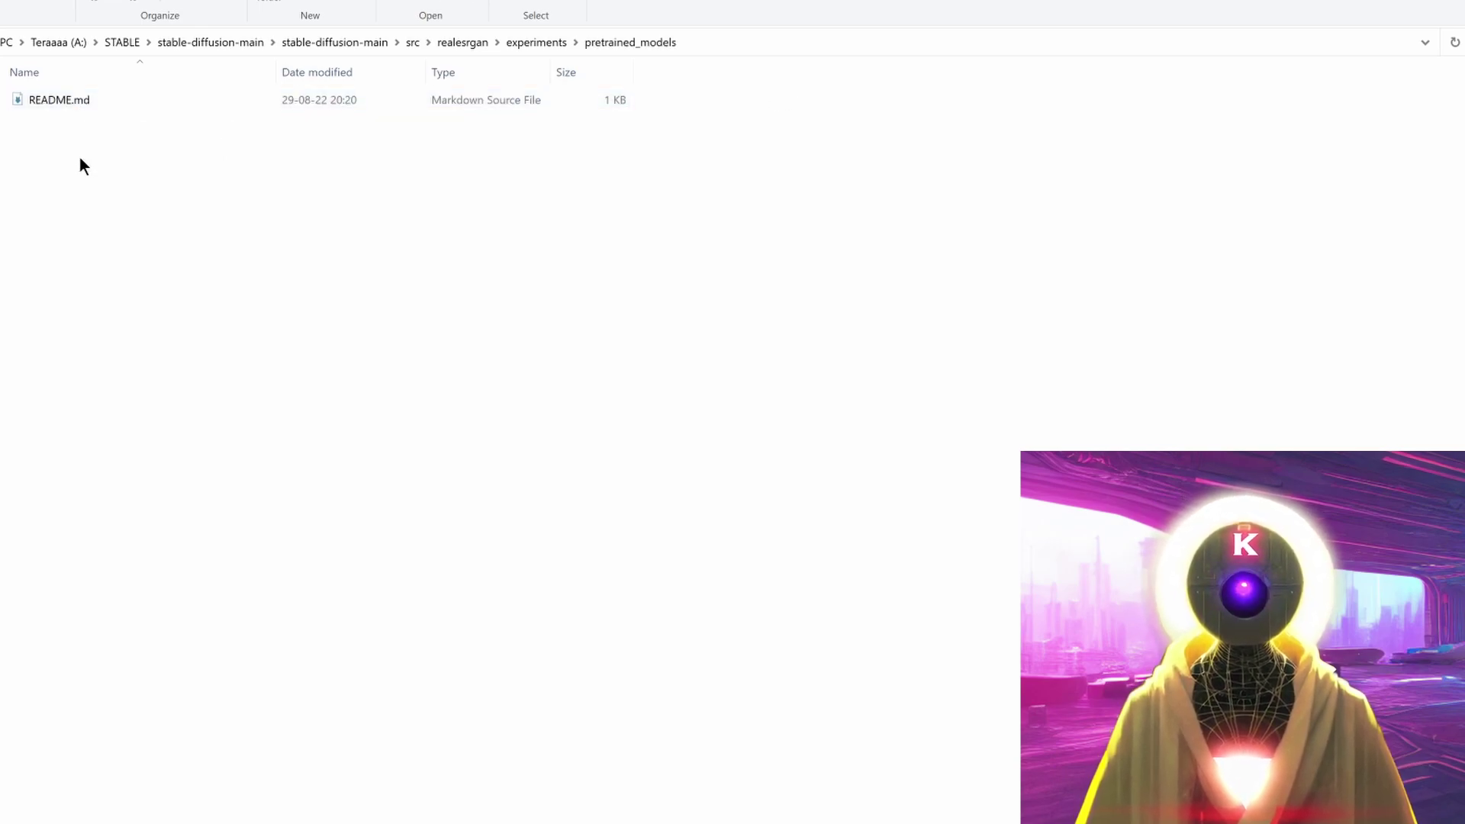
{"action": "key", "text": "ctrl+v"}
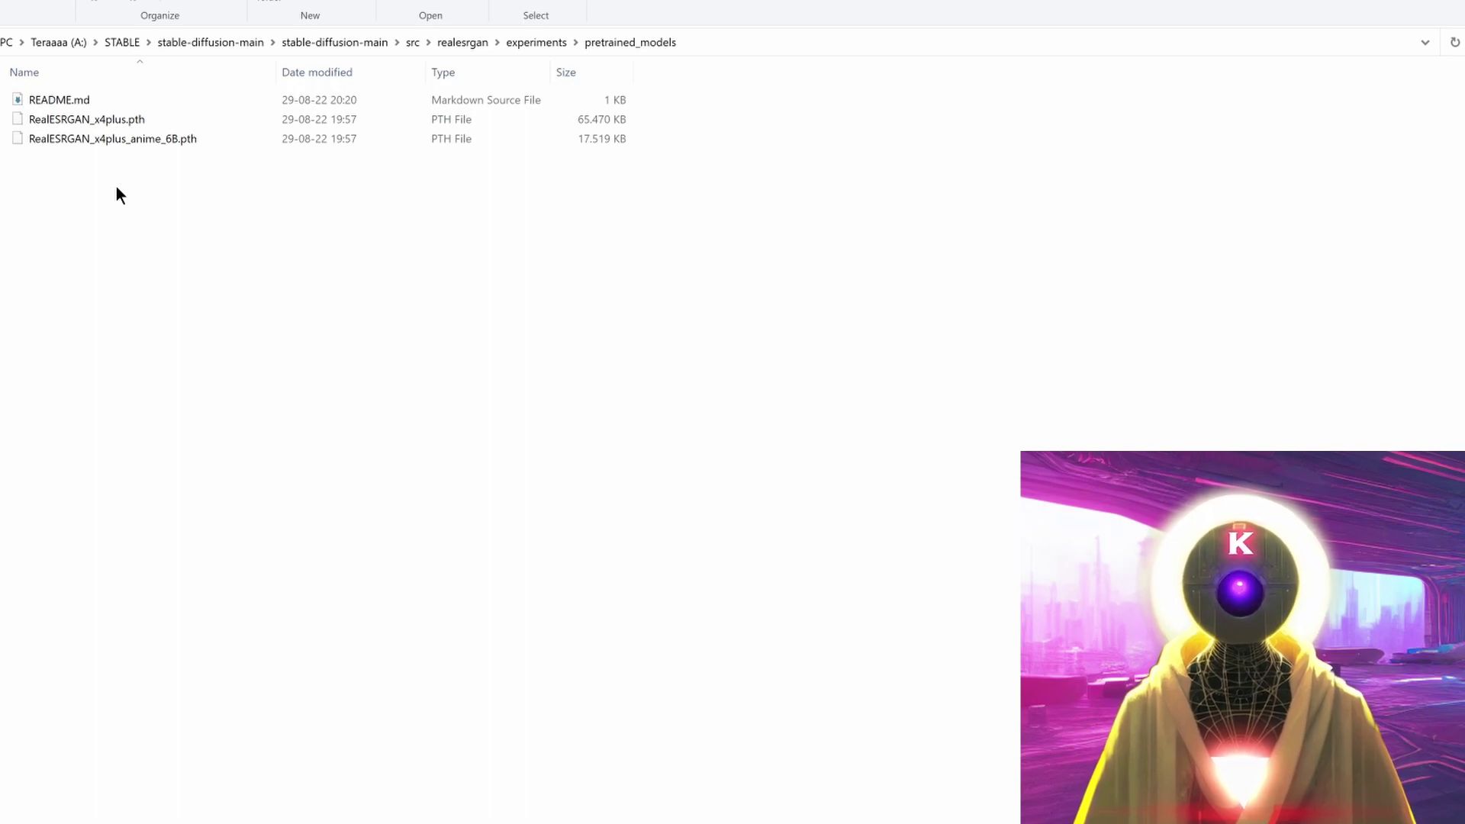
Move GFPGANv1.3.pth from STABLE into src\gfpgan\experiments\pretrained_models inside the inner stable-diffusion-main folder
{"action": "left_click", "coordinate": [118, 43]}
{"action": "left_click", "coordinate": [61, 121]}
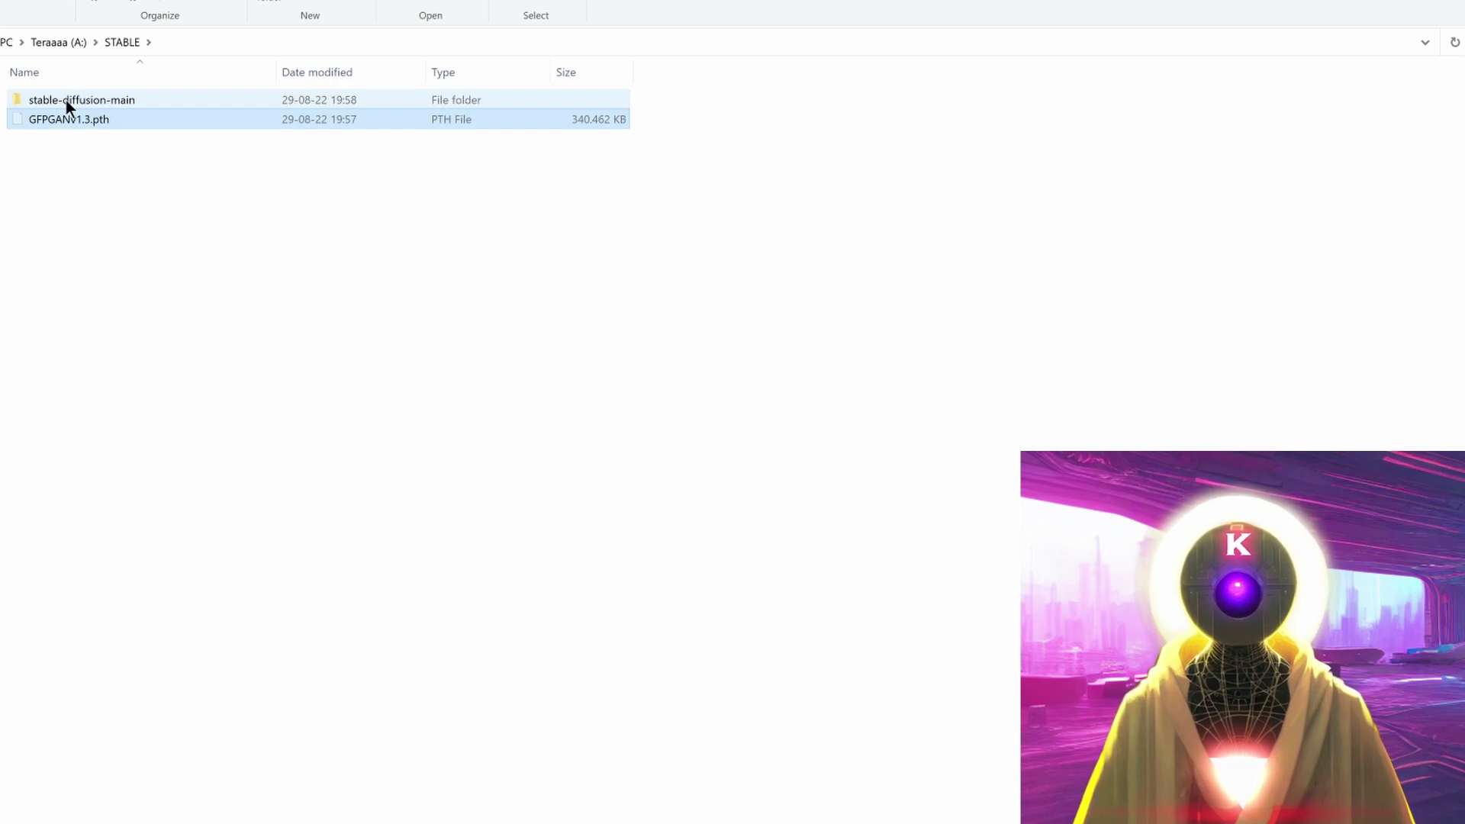
{"action": "double_click", "coordinate": [65, 102]}
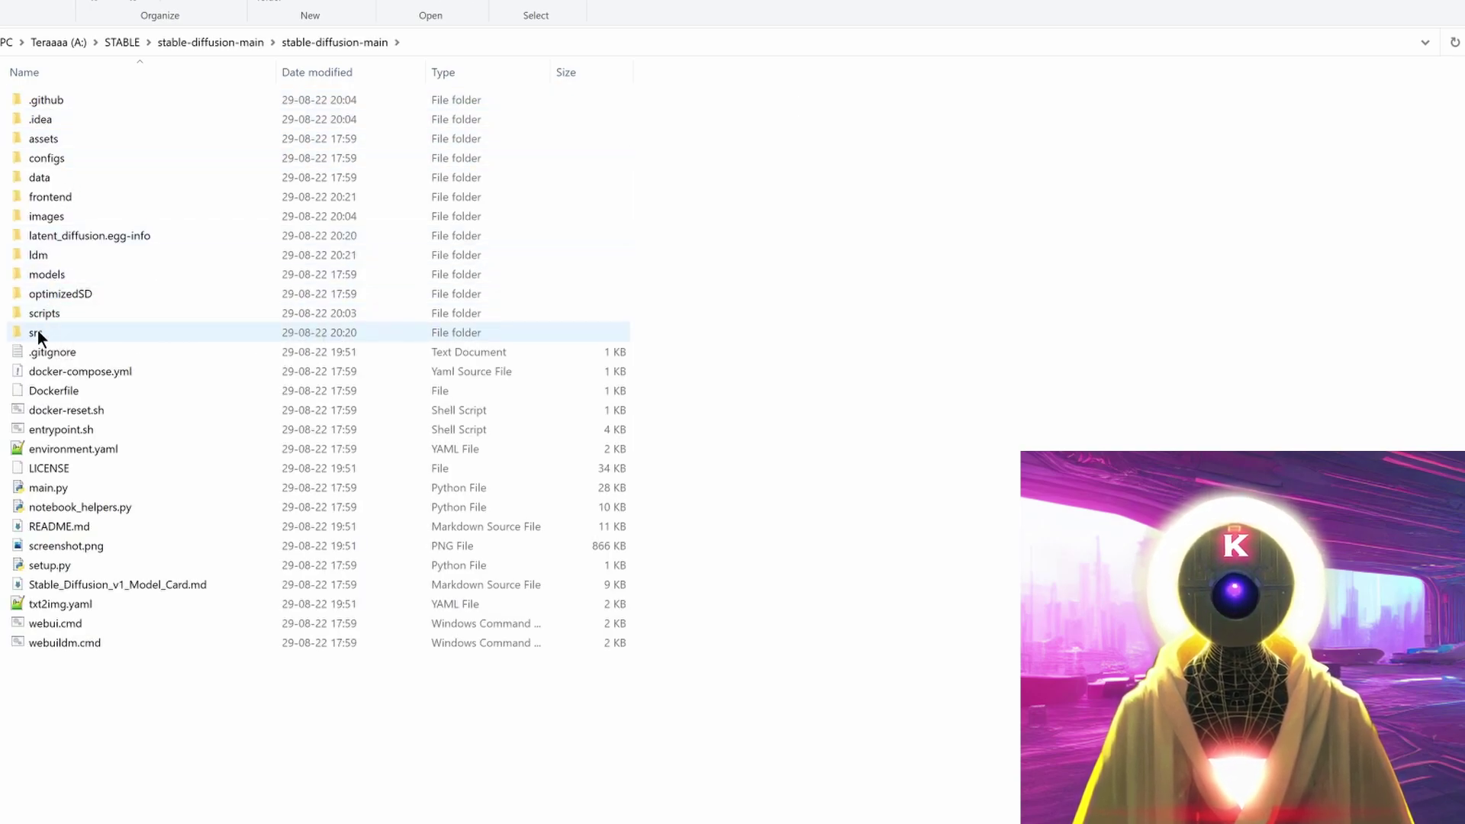
{"action": "double_click", "coordinate": [38, 330]}
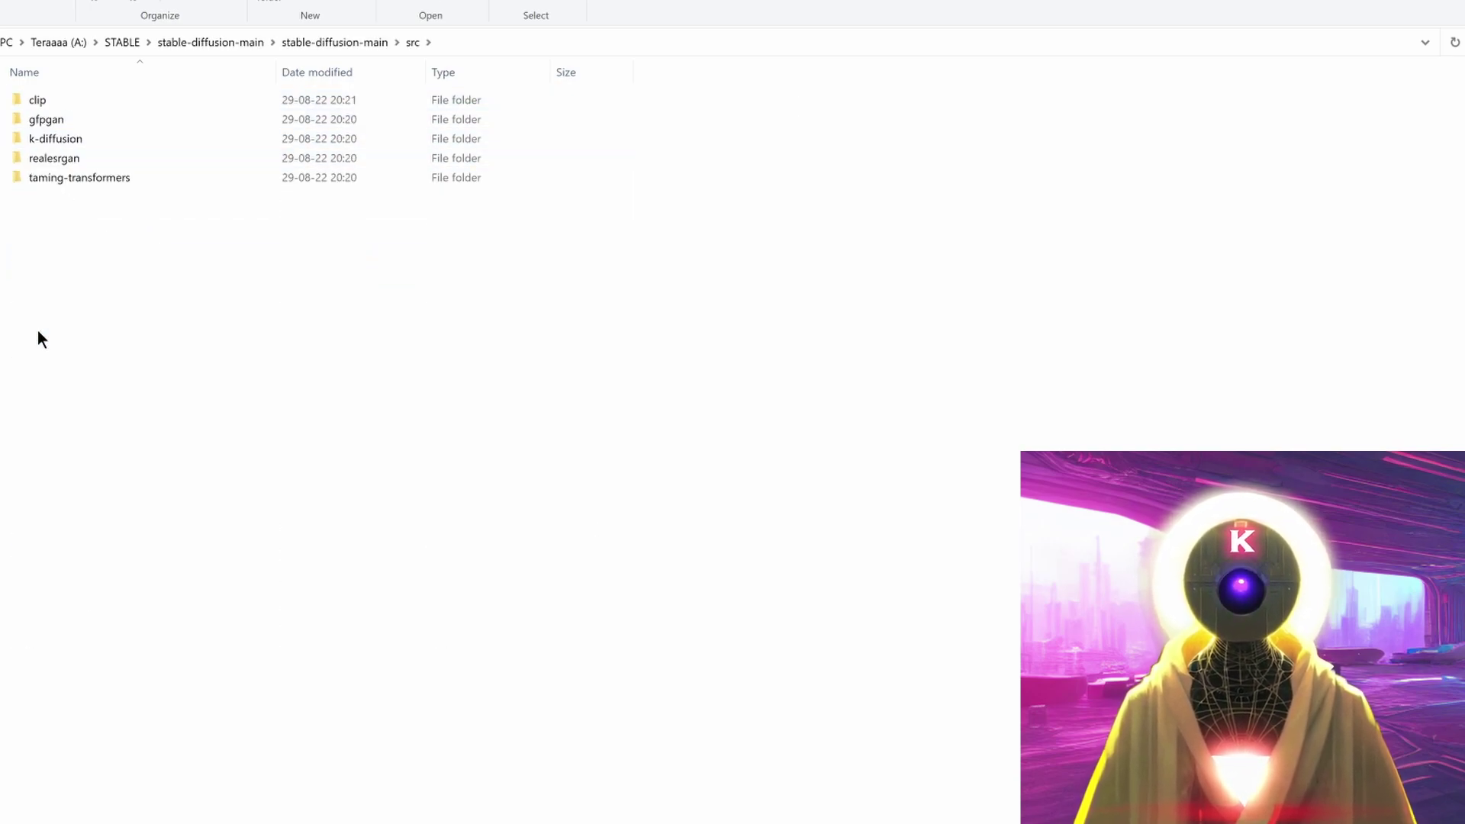
{"action": "double_click", "coordinate": [43, 119]}
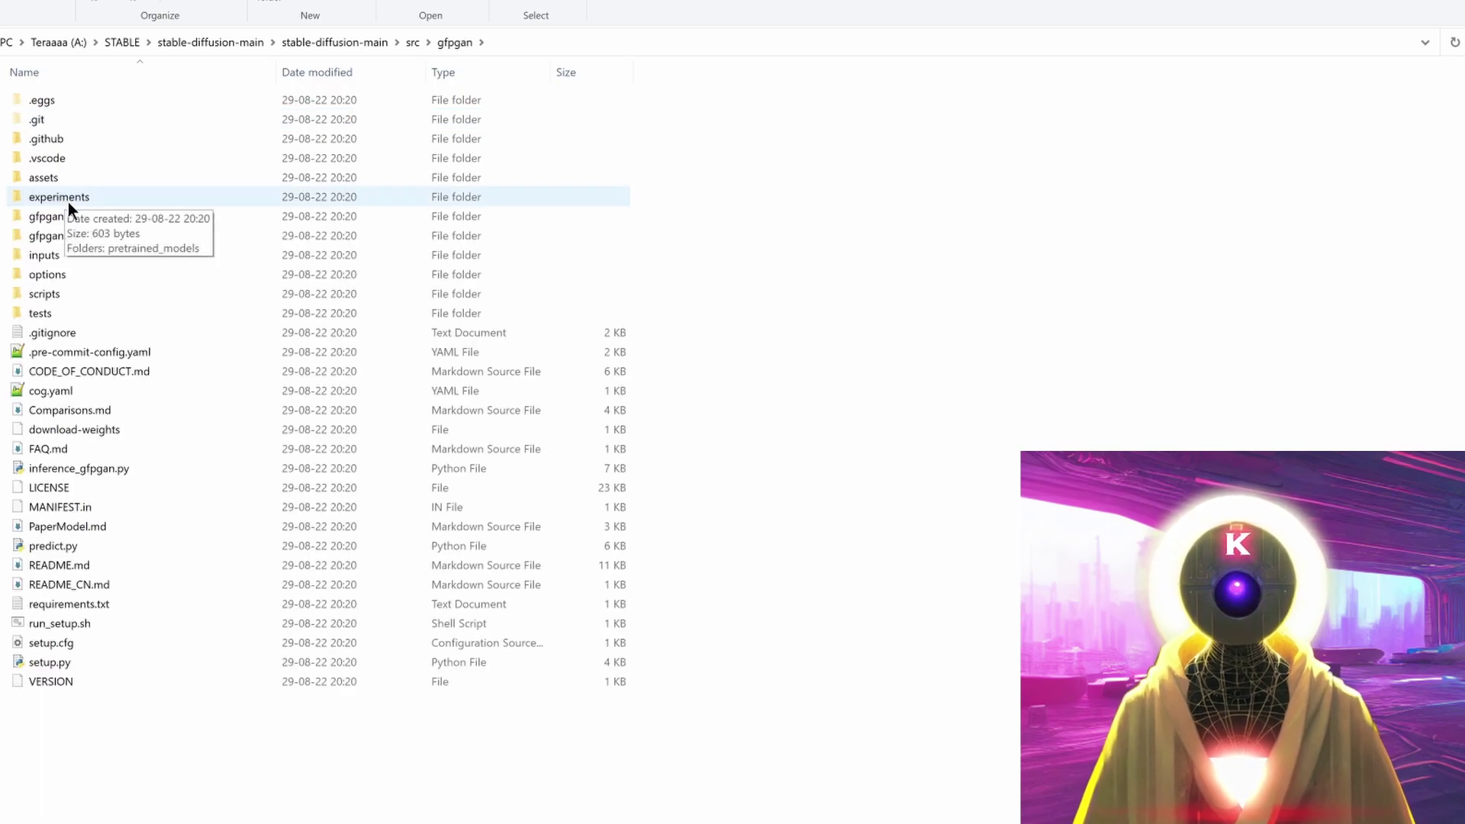
{"action": "double_click", "coordinate": [67, 201]}
{"action": "double_click", "coordinate": [72, 102]}
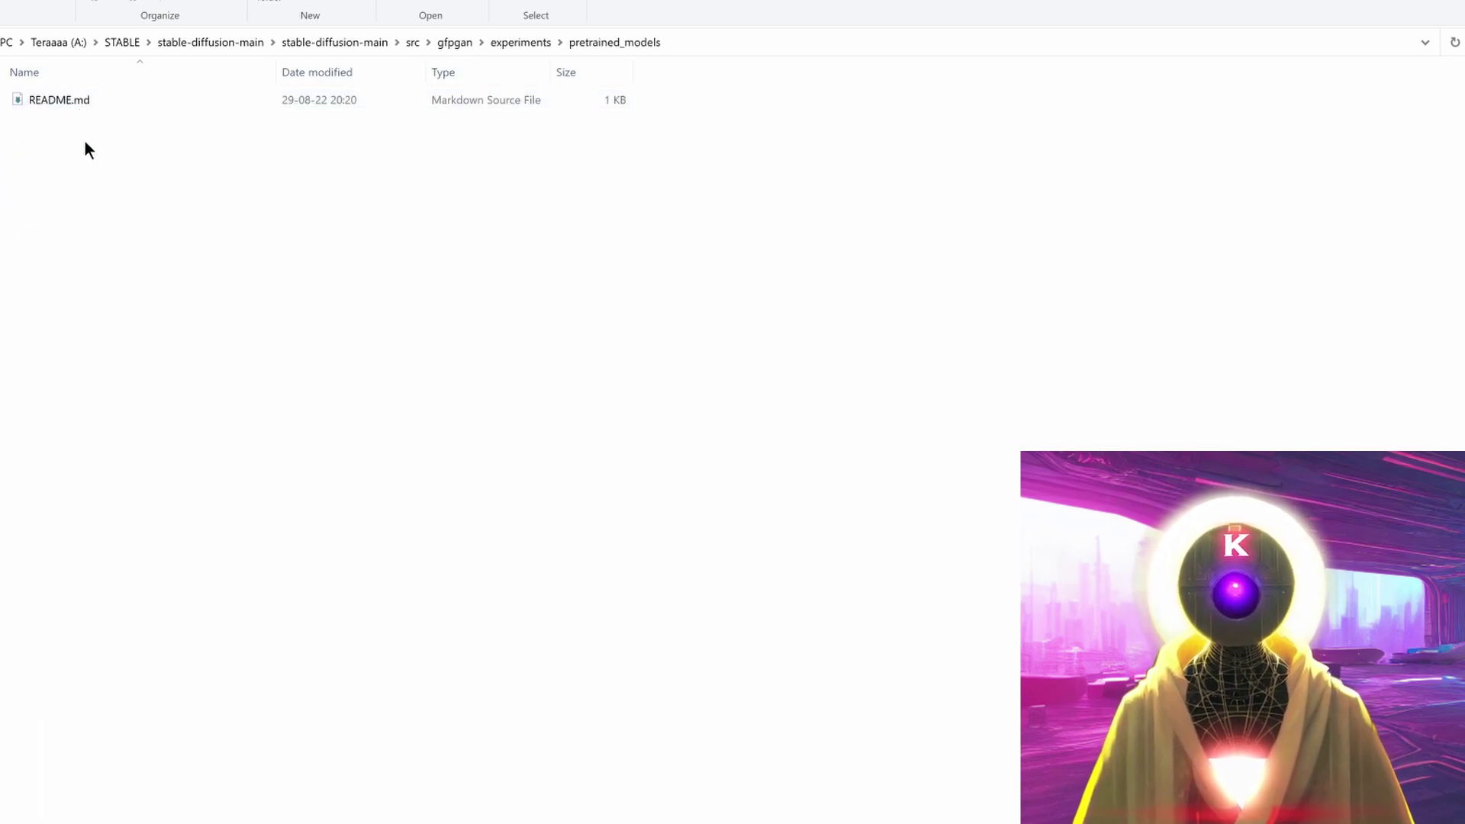
{"action": "key", "text": "ctrl+v"}
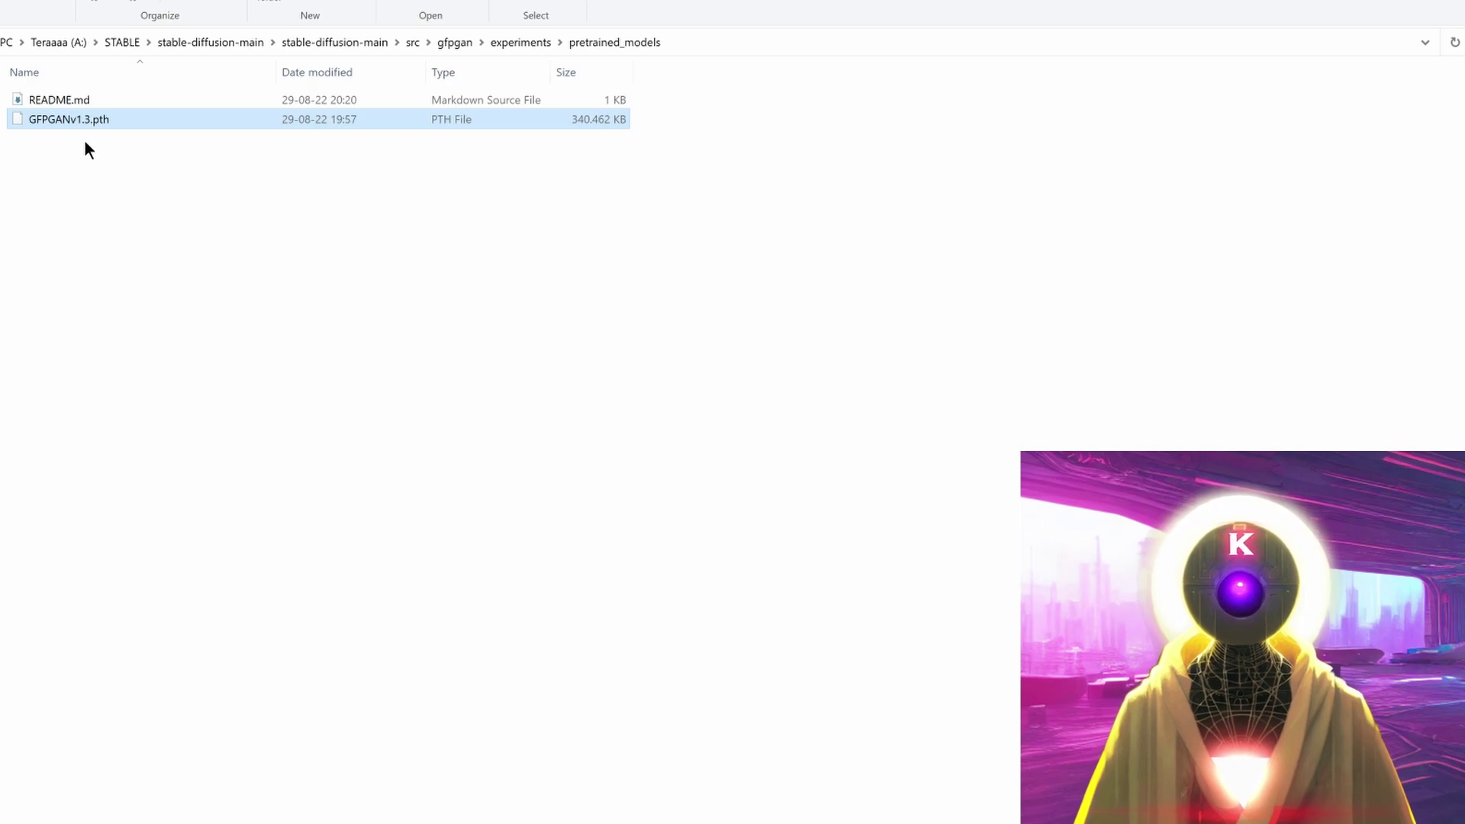
Return to the inner stable-diffusion-main folder, open Anaconda Prompt (anaconda3) and run "cd /d A:\STABLE\stable-diffusion-main\stable-diffusion-main"
{"action": "left_click", "coordinate": [325, 42]}
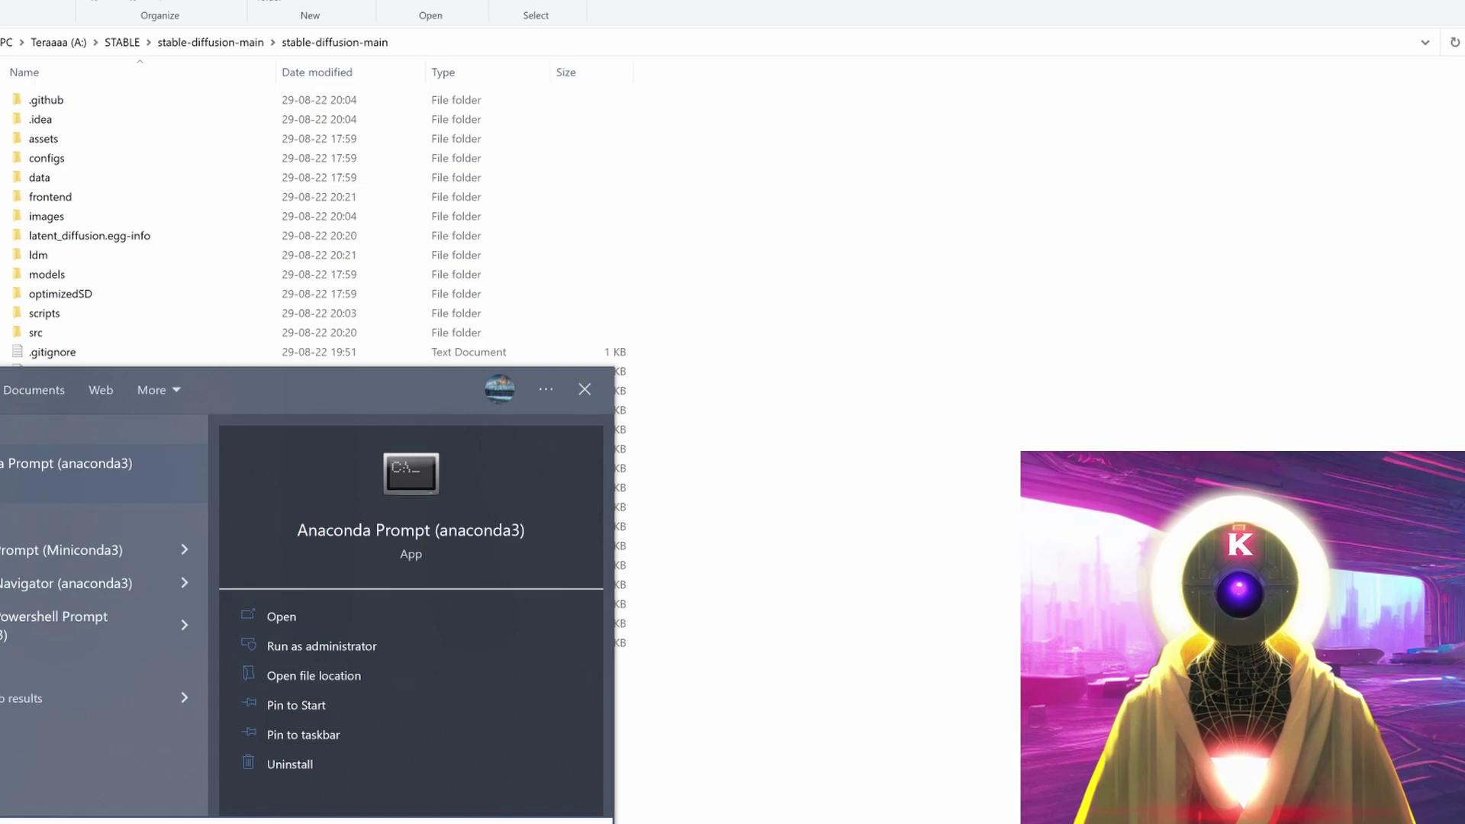
{"action": "key", "text": "Return"}
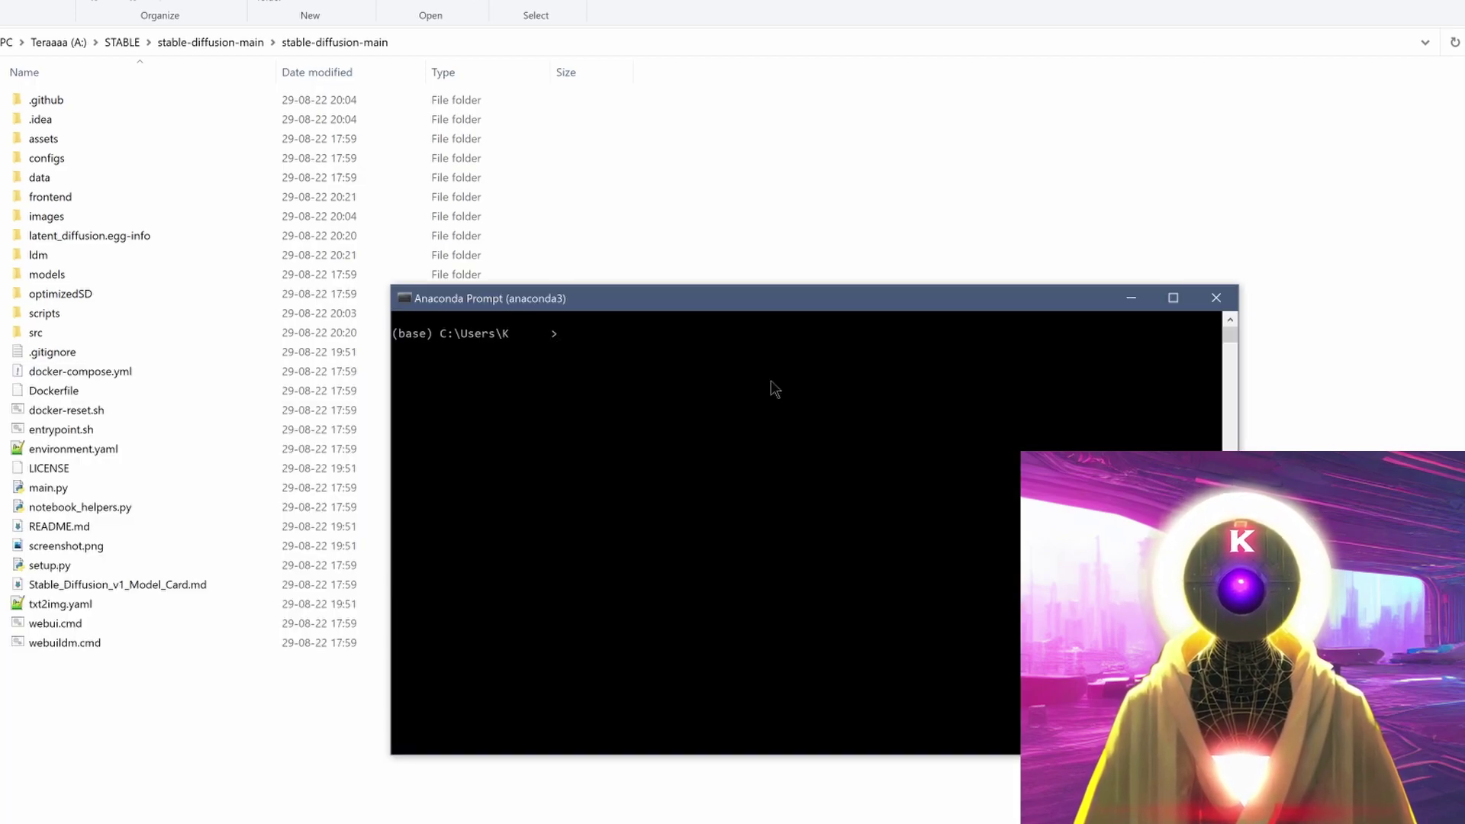
{"action": "type", "text": "cd"}
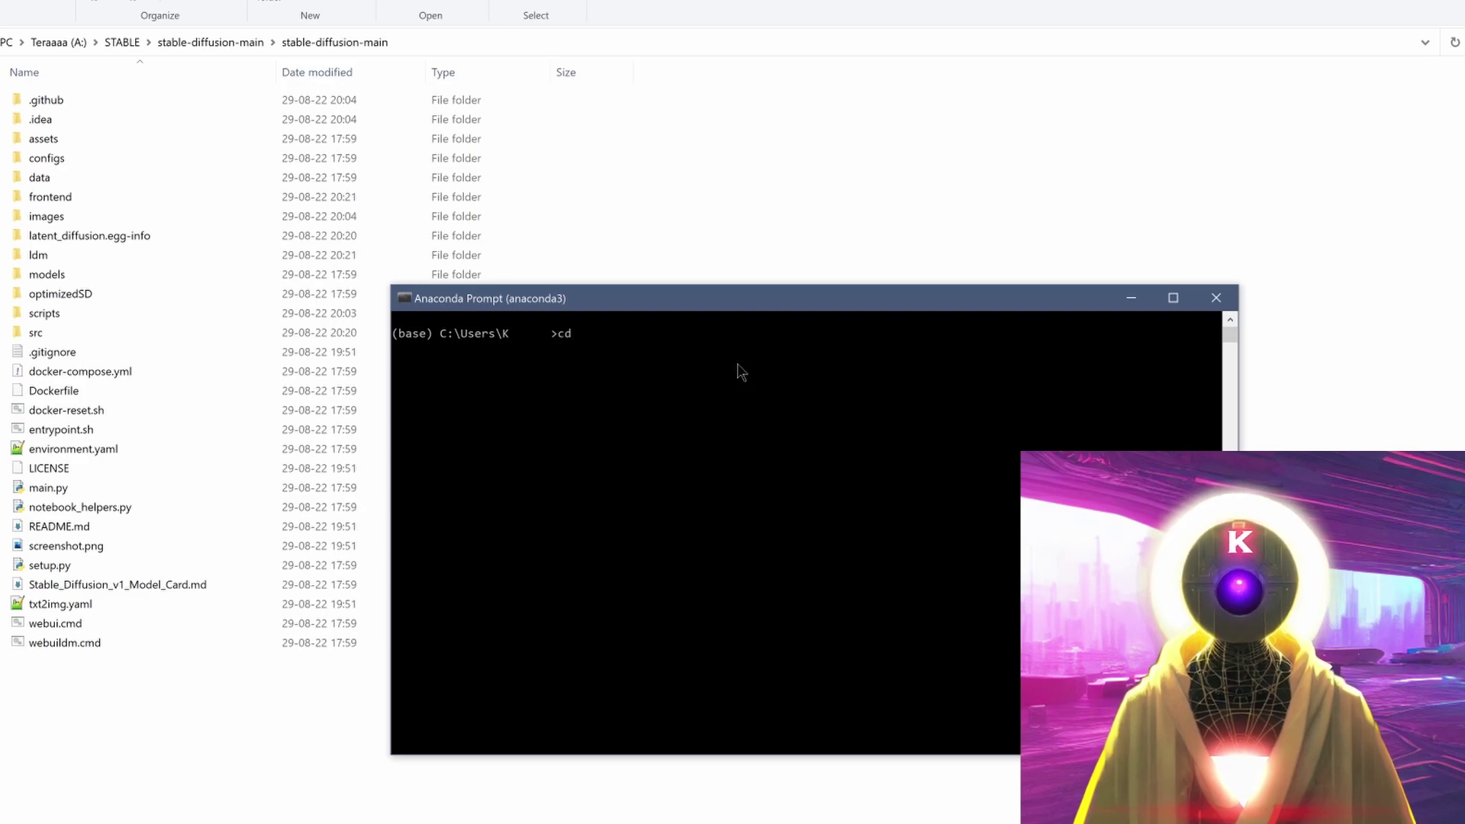
{"action": "type", "text": " /d"}
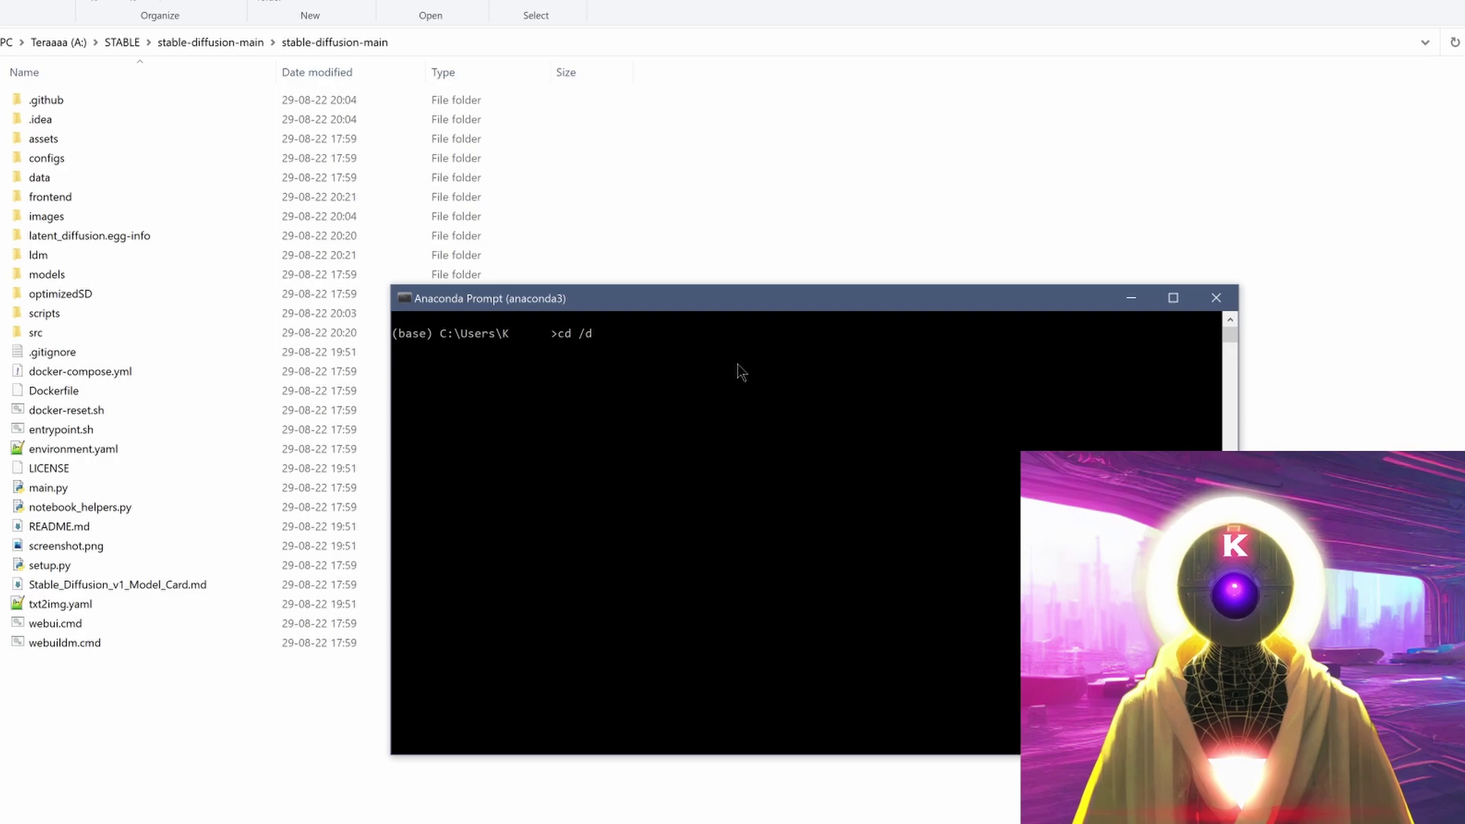
{"action": "type", "text": "A:\\STABLE\\stable-diffusion-main\\stable-diffusion-main"}
{"action": "key", "text": "Return"}
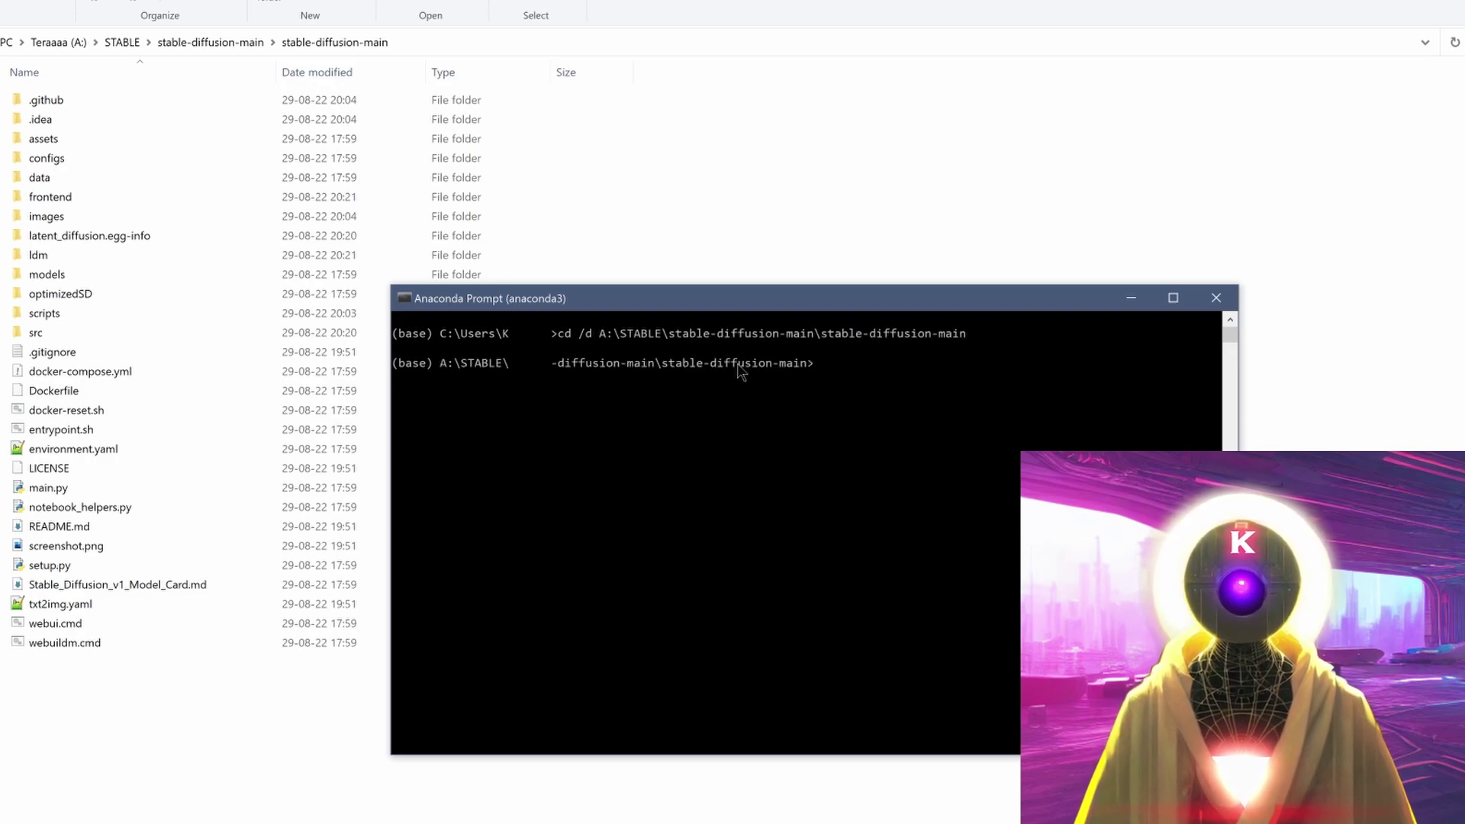
Activate the ldm conda environment again and relaunch the web UI by running webuildm.cmd from the inner stable-diffusion-main folder
{"action": "type", "text": "conda activate ldm"}
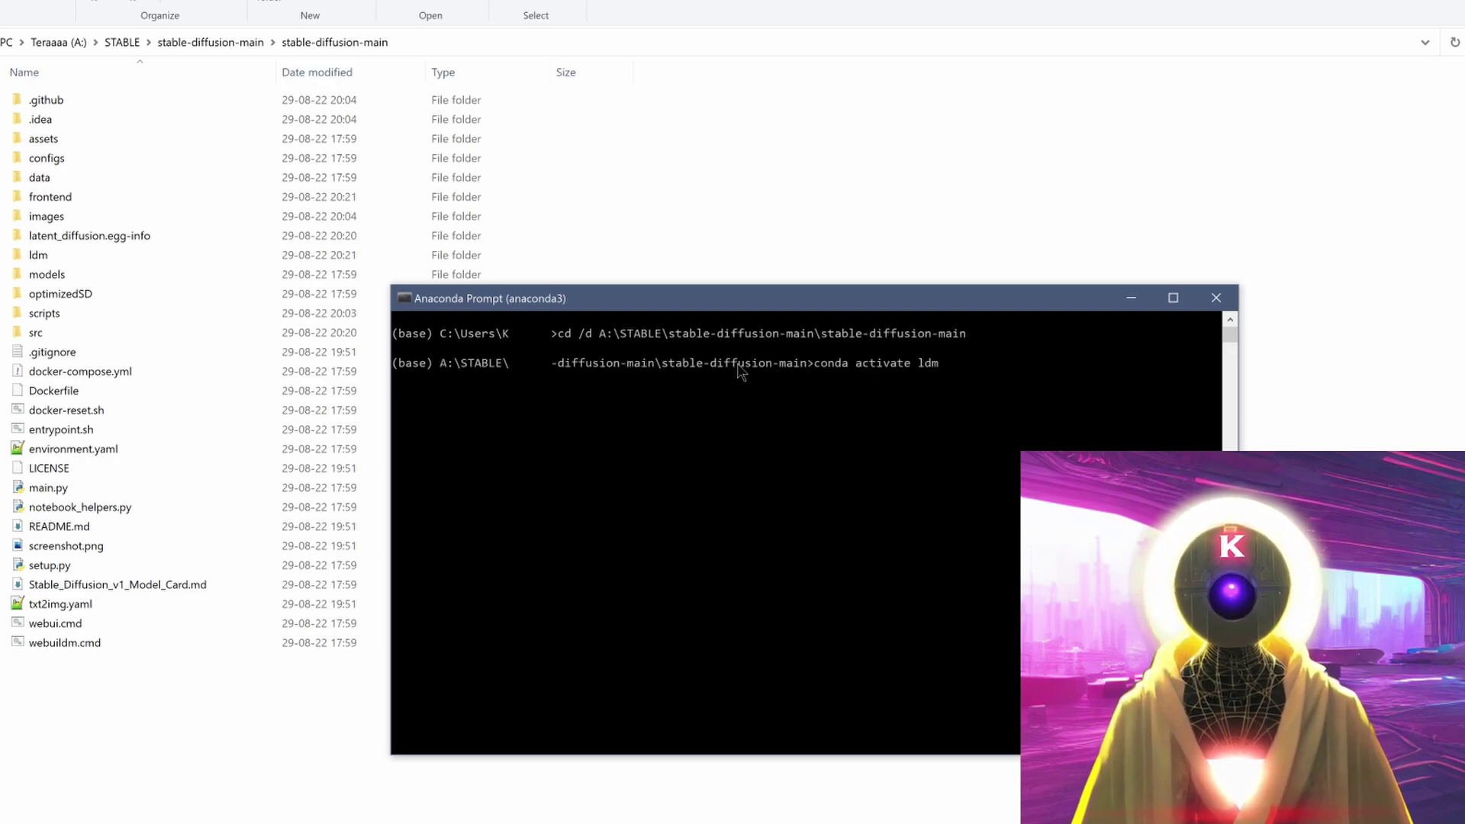
{"action": "key", "text": "Return"}
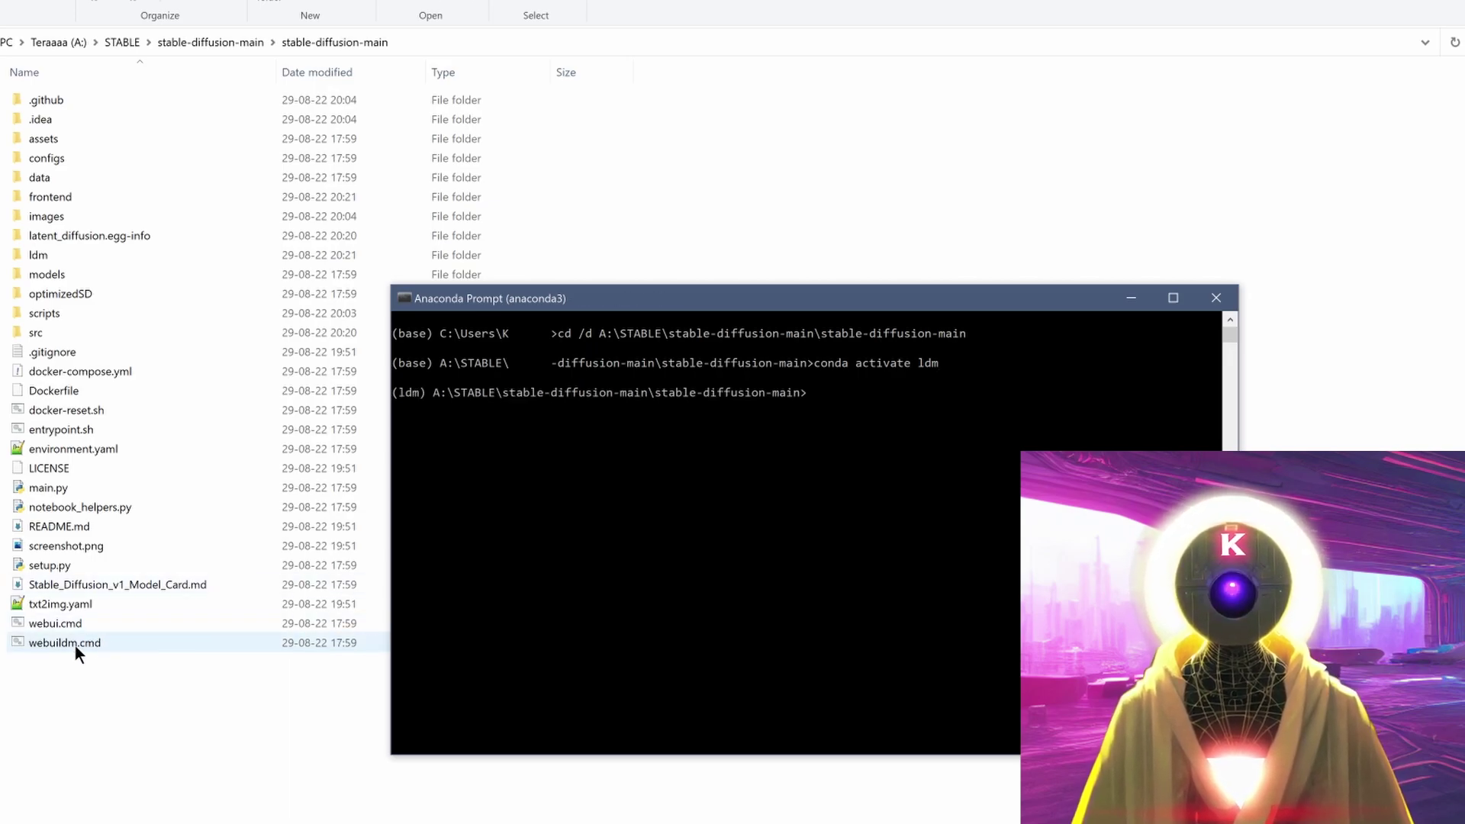
{"action": "left_click_drag", "start_coordinate": [75, 645], "coordinate": [454, 562]}
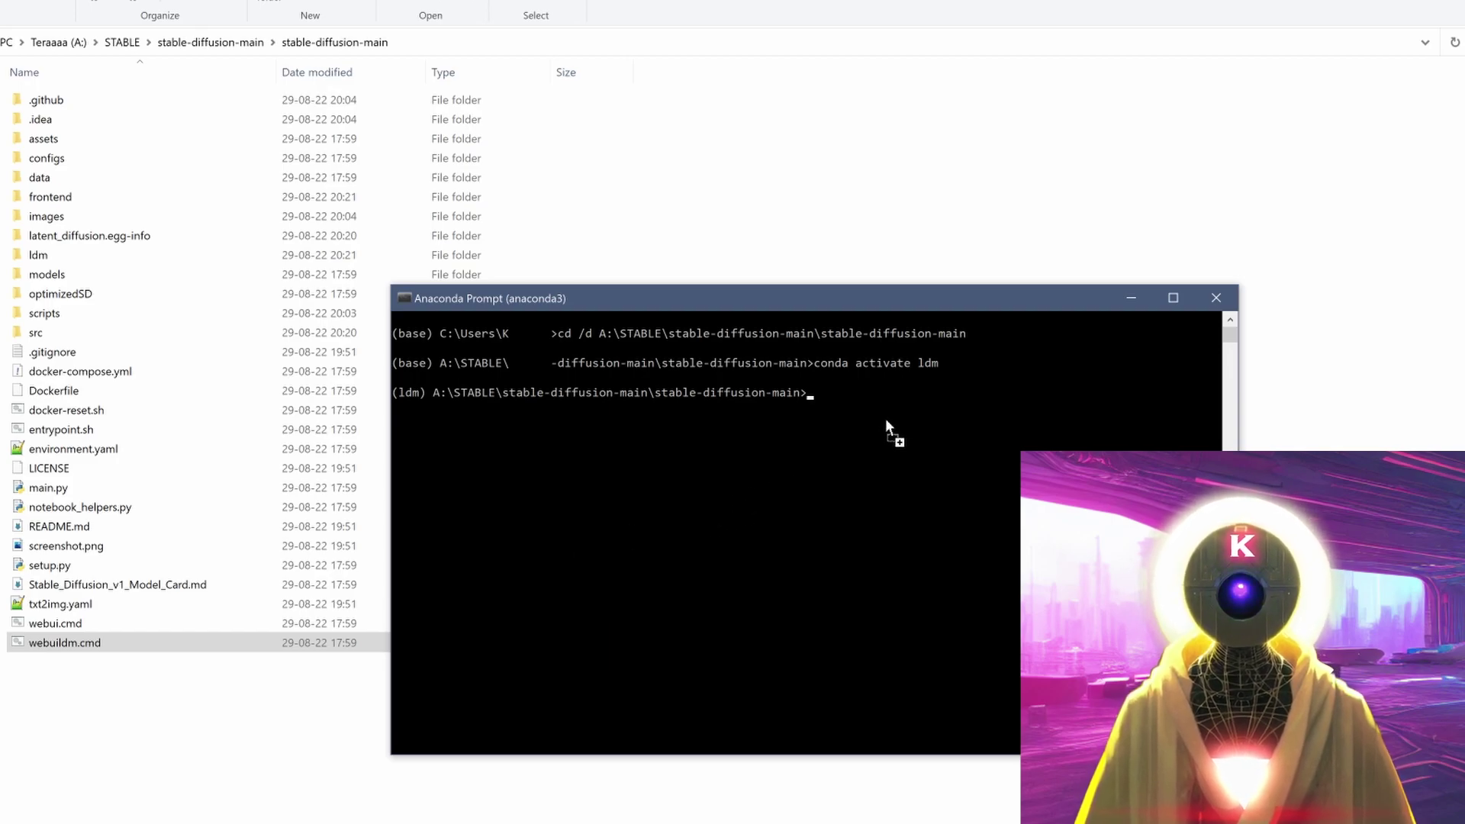
{"action": "left_click_drag", "start_coordinate": [885, 418], "coordinate": [888, 427]}
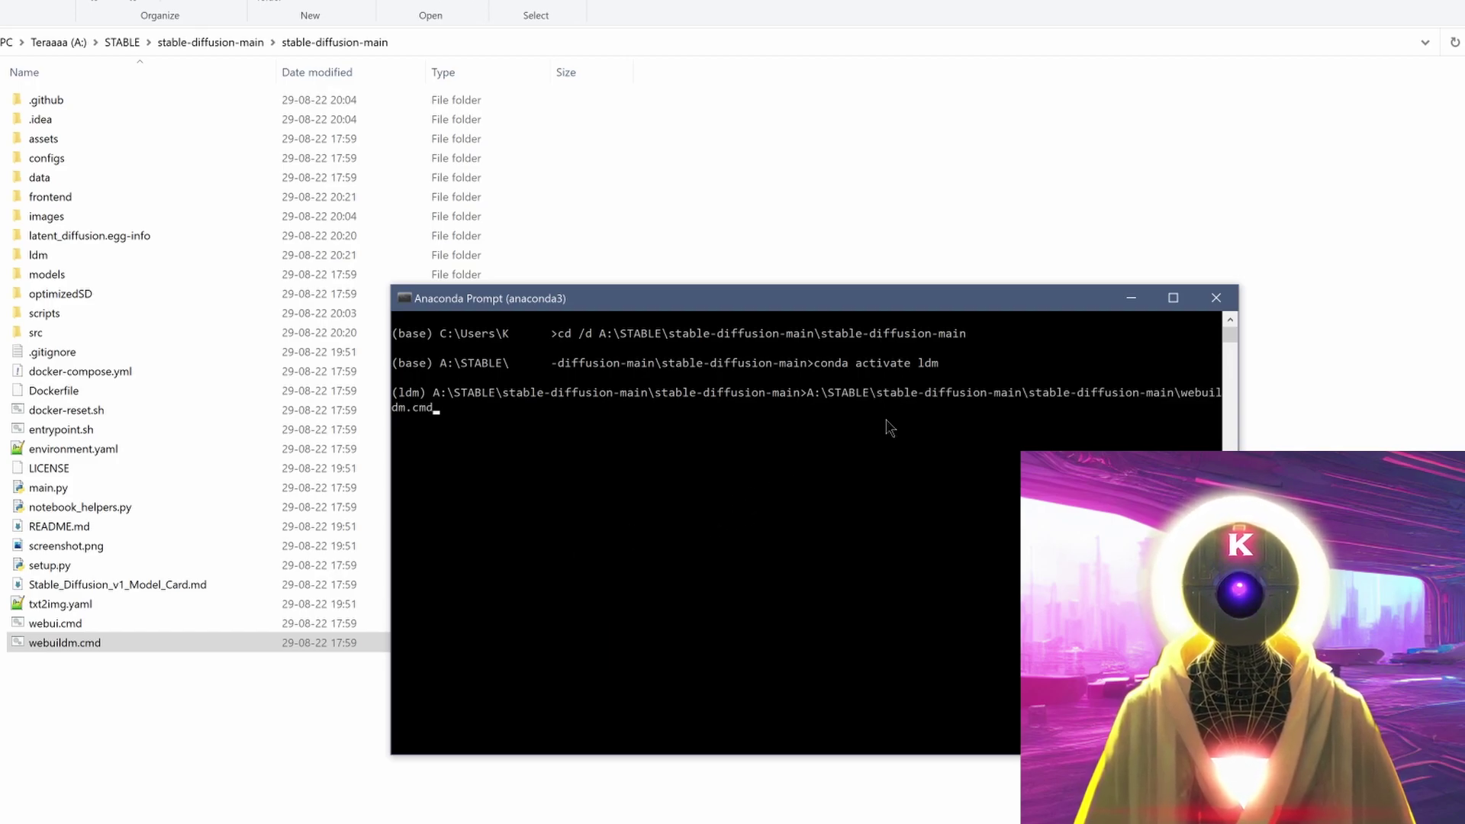
{"action": "key", "text": "Return"}
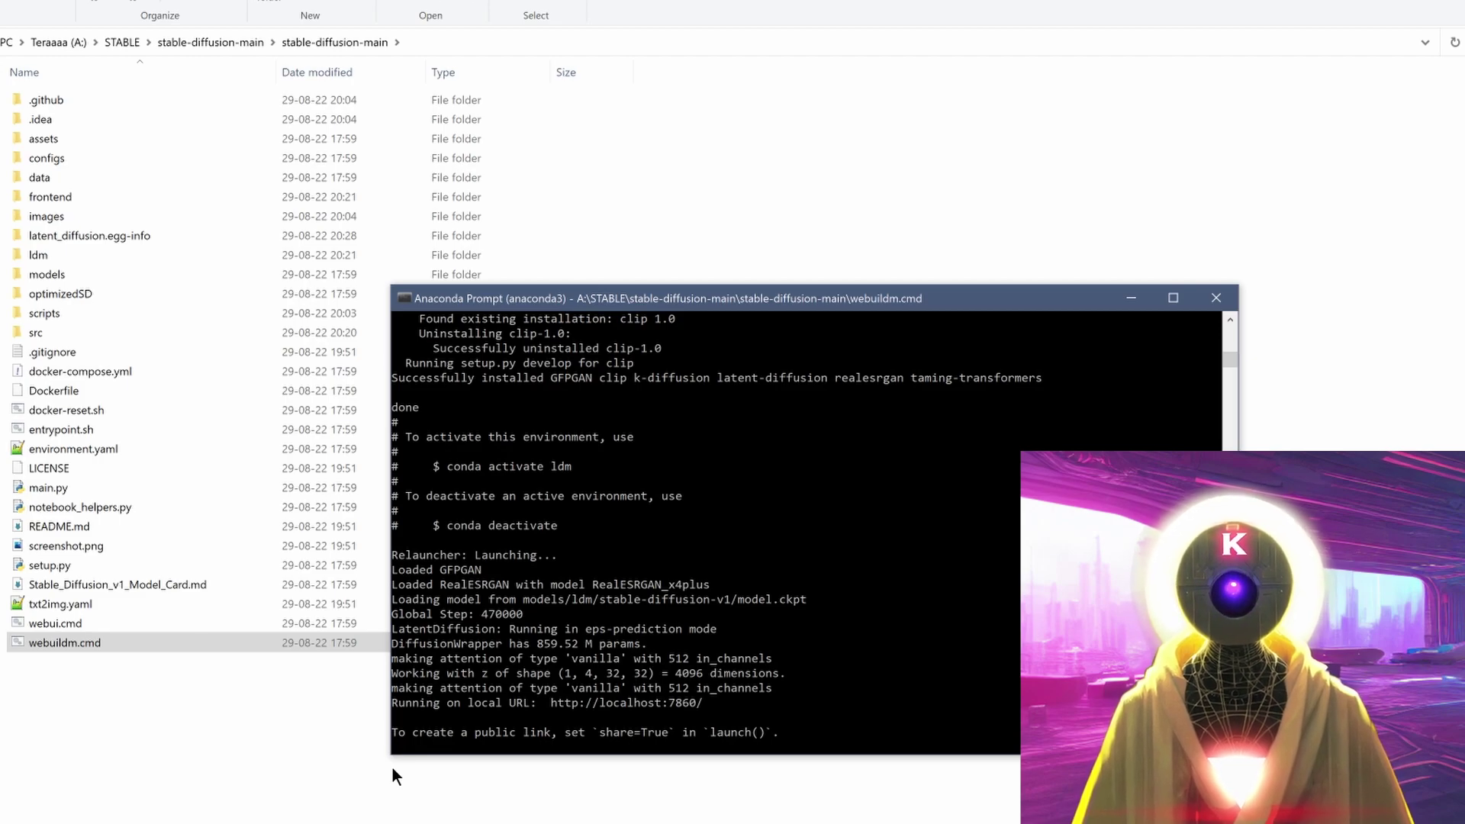
{"action": "left_click", "coordinate": [702, 708]}
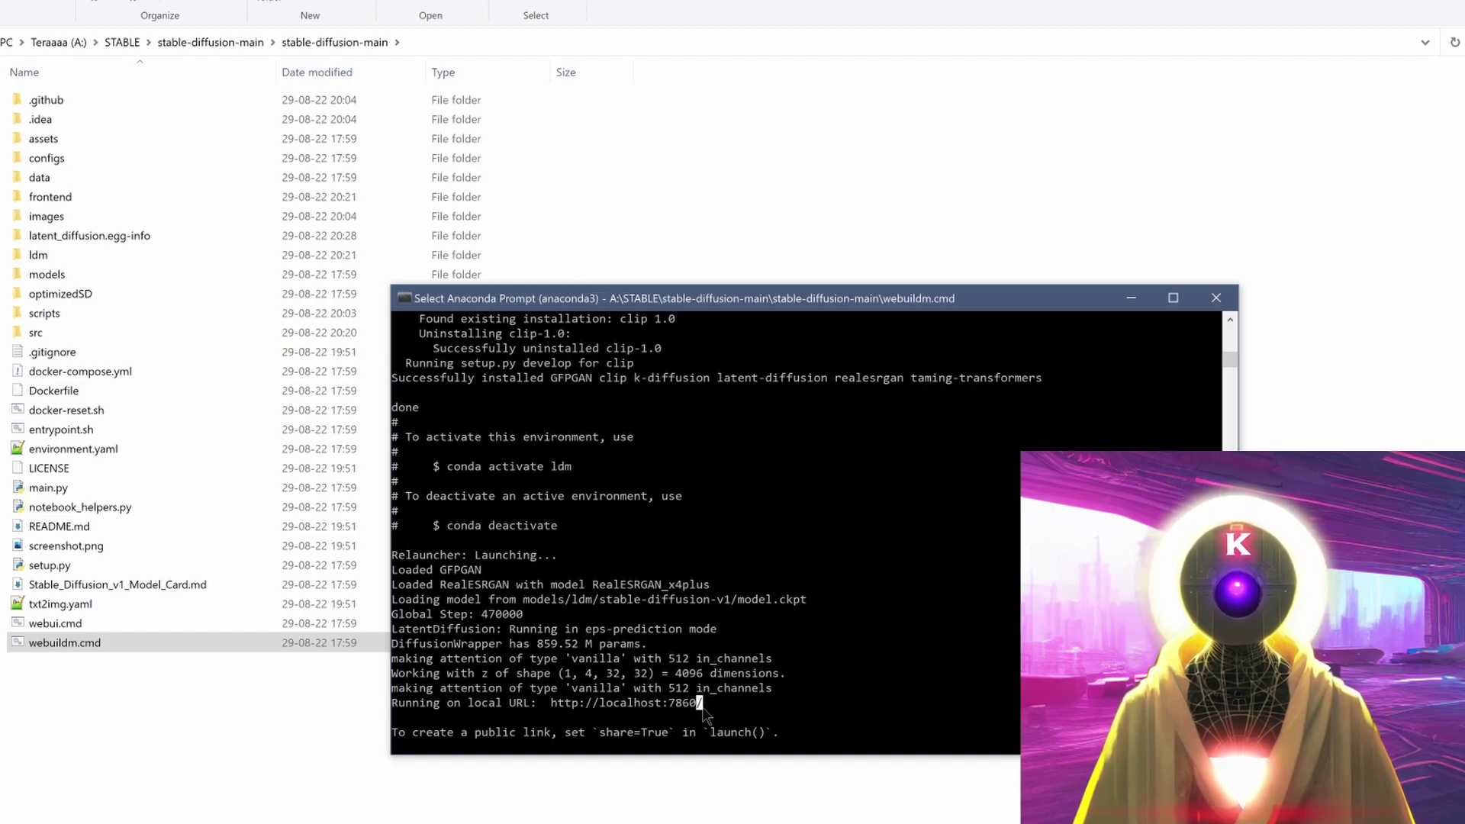
{"action": "left_click_drag", "start_coordinate": [702, 708], "coordinate": [550, 709]}
{"action": "key", "text": "ctrl+c"}
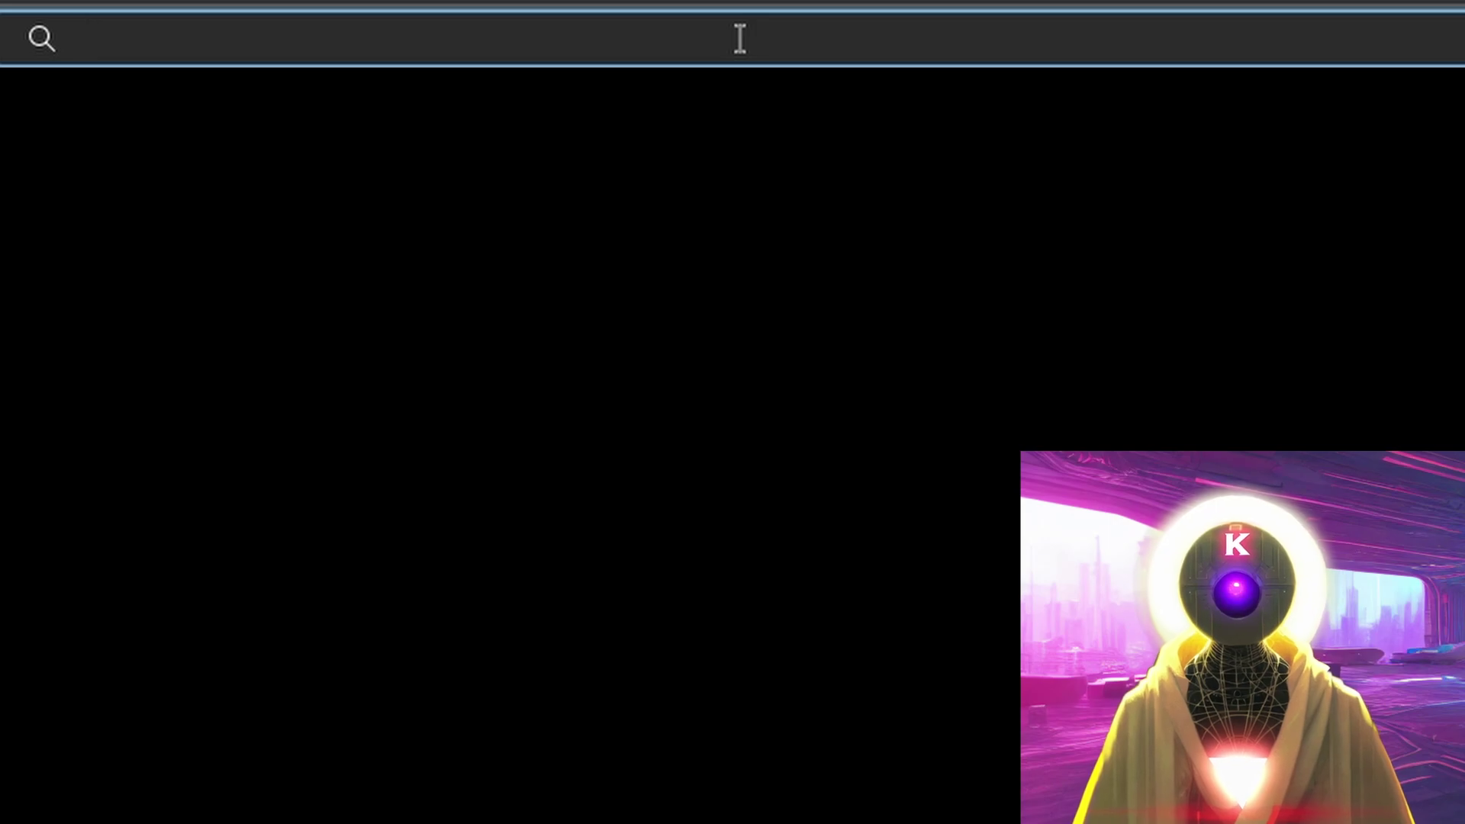
{"action": "left_click", "coordinate": [739, 36]}
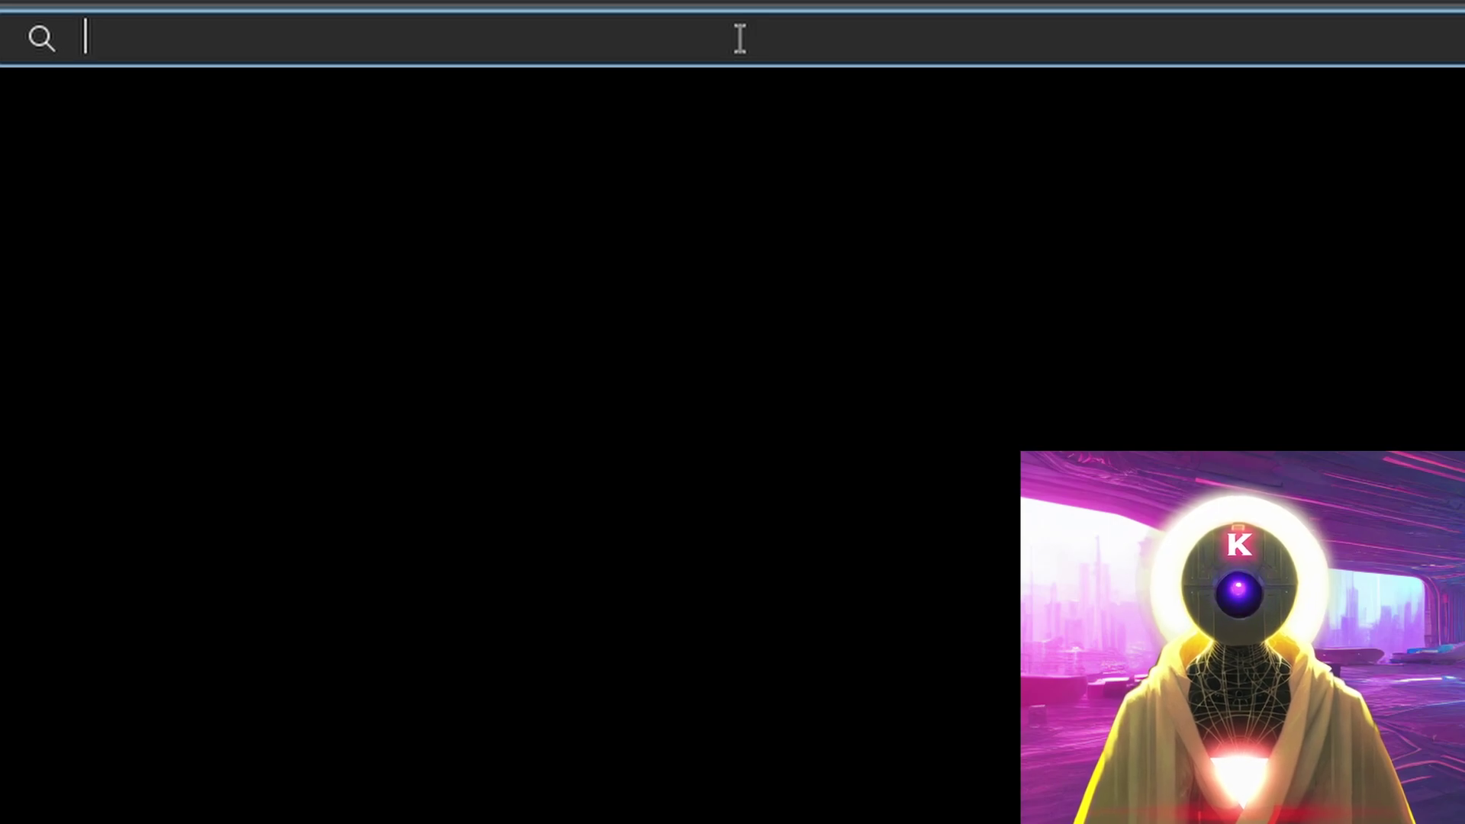
{"action": "key", "text": "ctrl+v"}
{"action": "key", "text": "Return"}
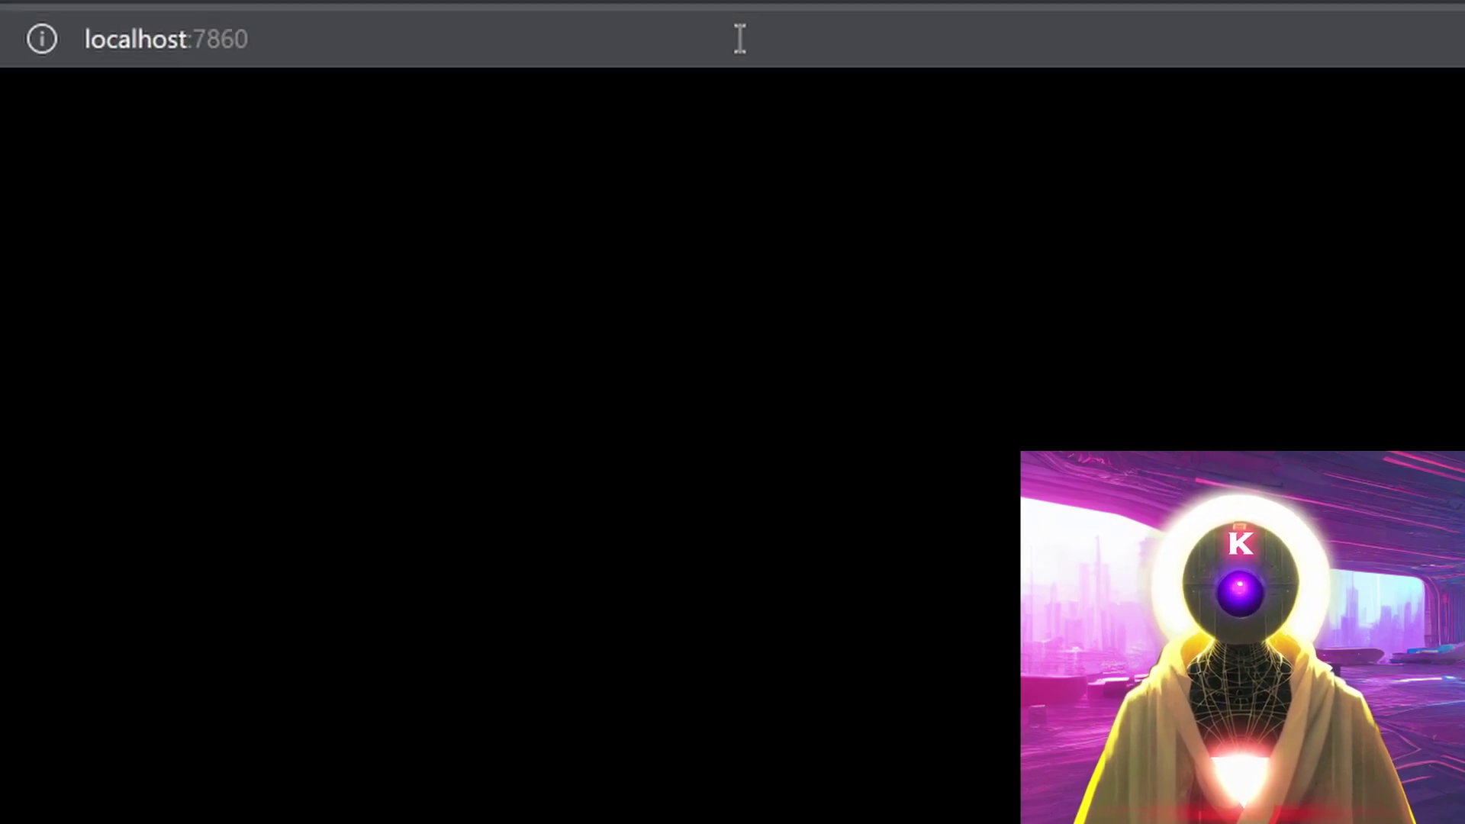